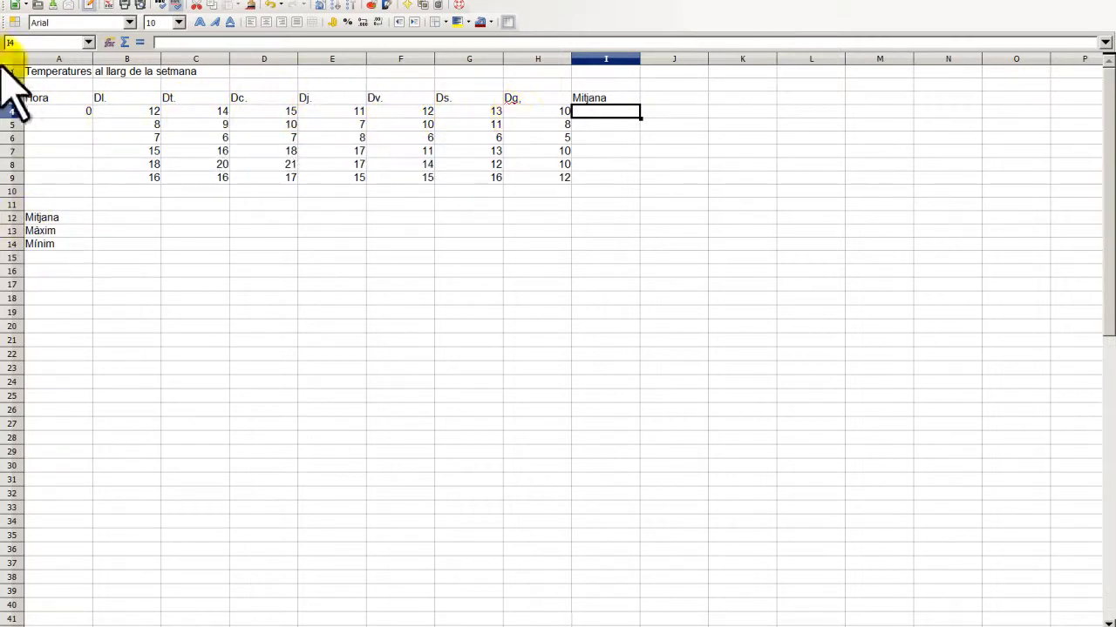
- Enter =MITJANA(B4:H4) in I4 with the Function Wizard and fill it down to I9
{"action": "left_click", "coordinate": [111, 41]}
{"action": "left_click", "coordinate": [371, 302]}
{"action": "type", "text": "mit"}
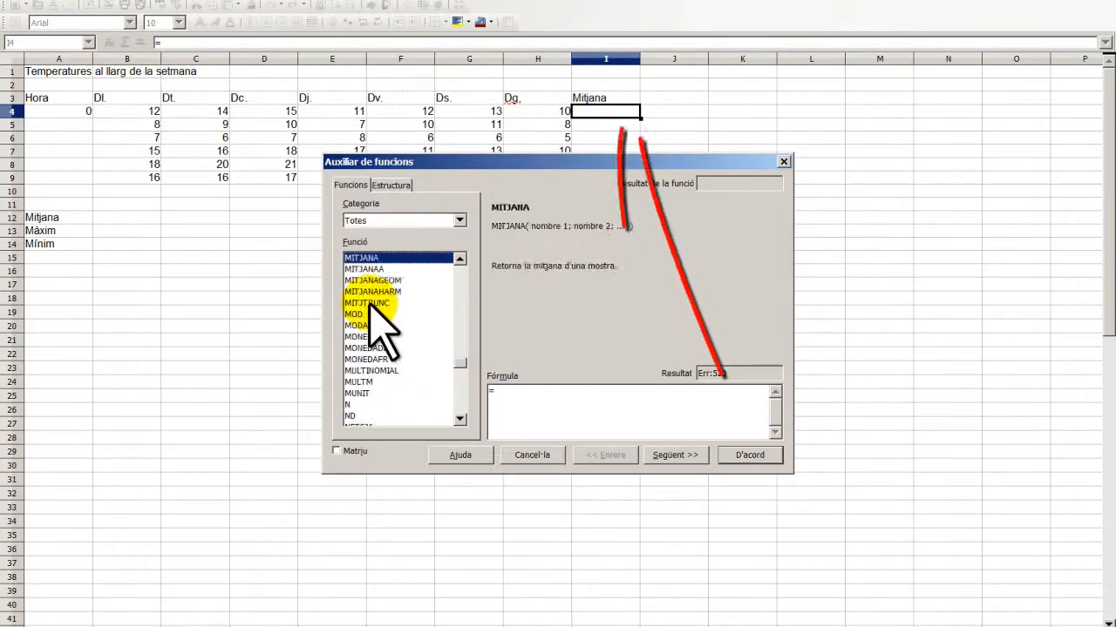
{"action": "left_click", "coordinate": [688, 455]}
{"action": "left_click", "coordinate": [741, 287]}
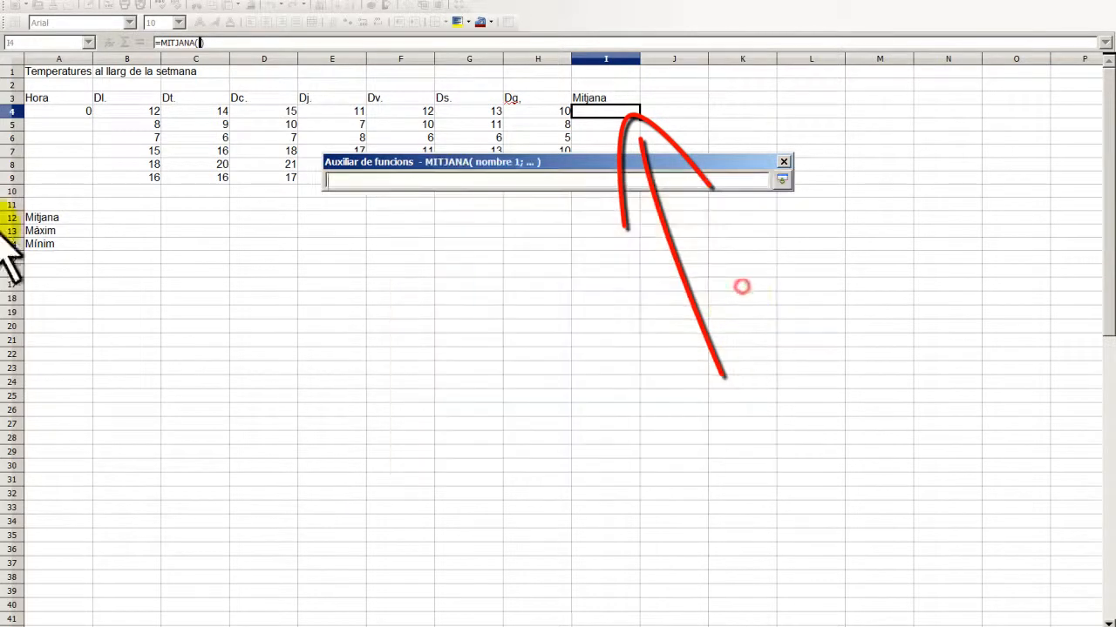
{"action": "left_click_drag", "start_coordinate": [131, 114], "coordinate": [530, 114]}
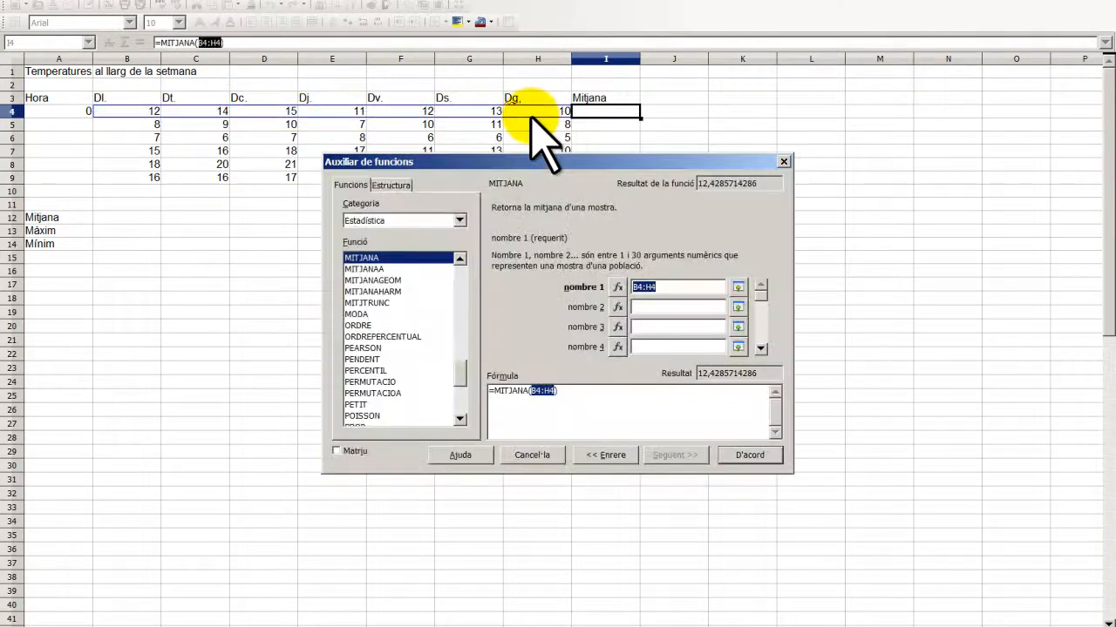
{"action": "left_click", "coordinate": [746, 455]}
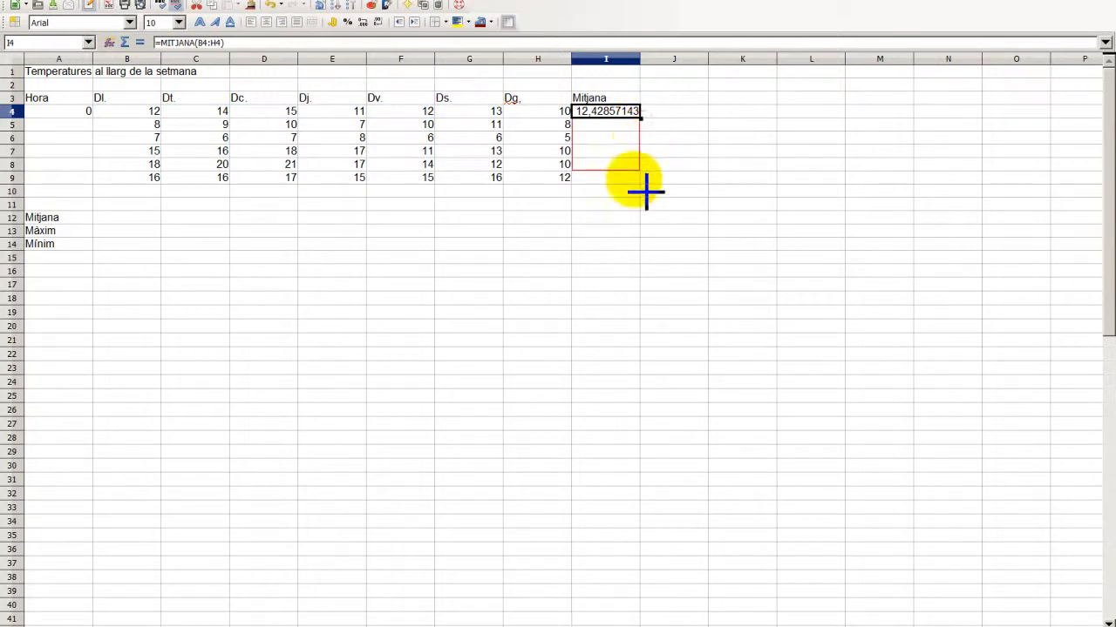
{"action": "left_click_drag", "start_coordinate": [634, 185], "coordinate": [636, 183]}
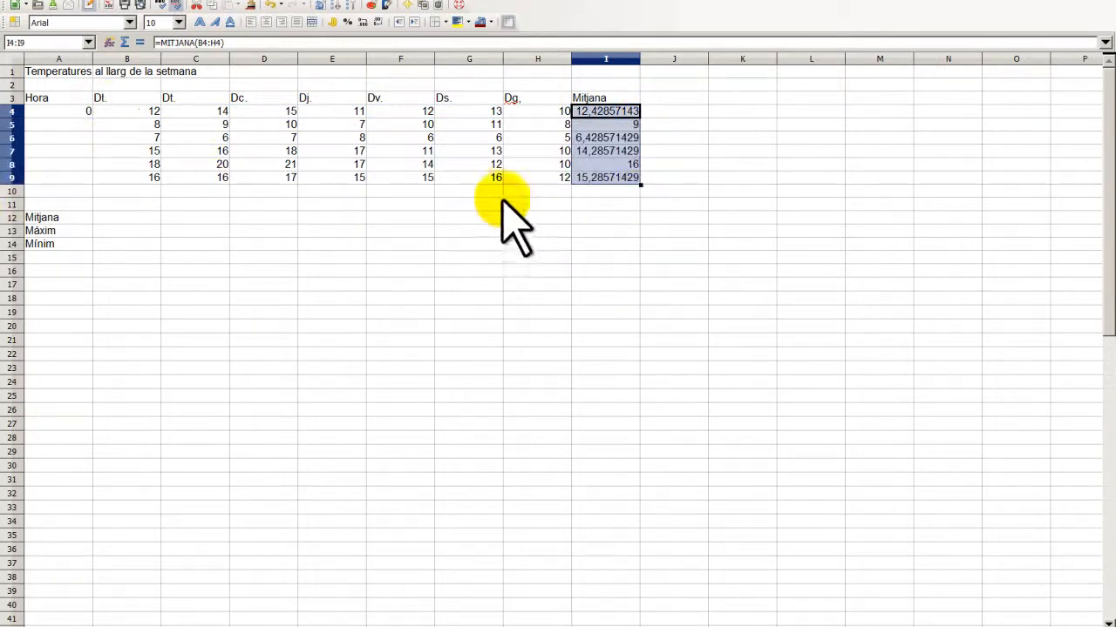
{"action": "left_click", "coordinate": [673, 191]}
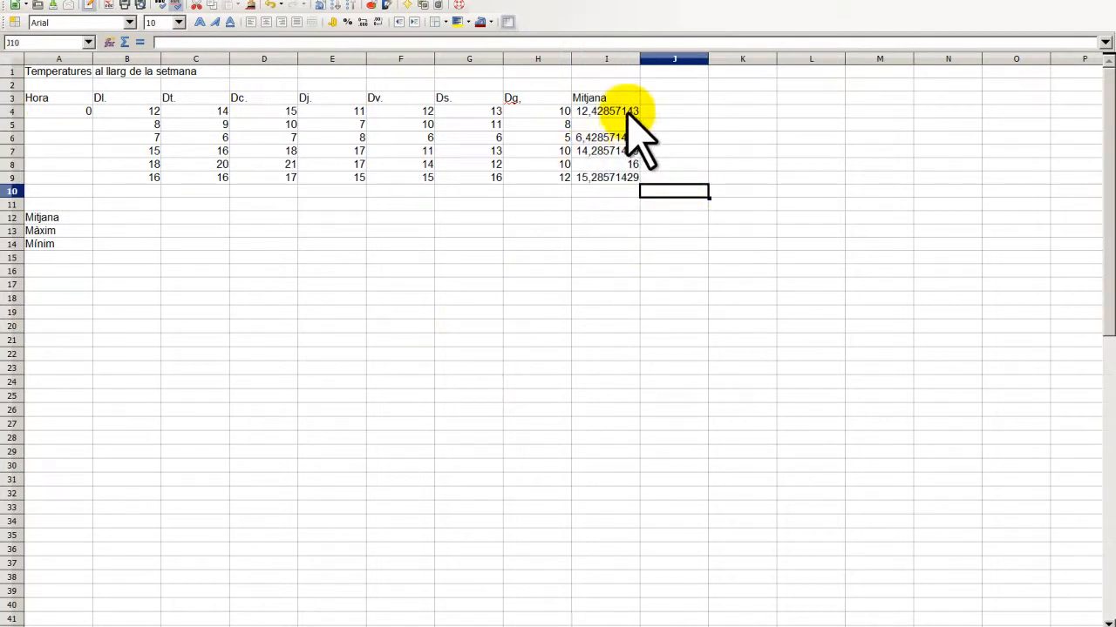
- Format the averages in I4:I9 to 1 decimal place, e.g. 12,4
{"action": "left_click_drag", "start_coordinate": [624, 105], "coordinate": [624, 176]}
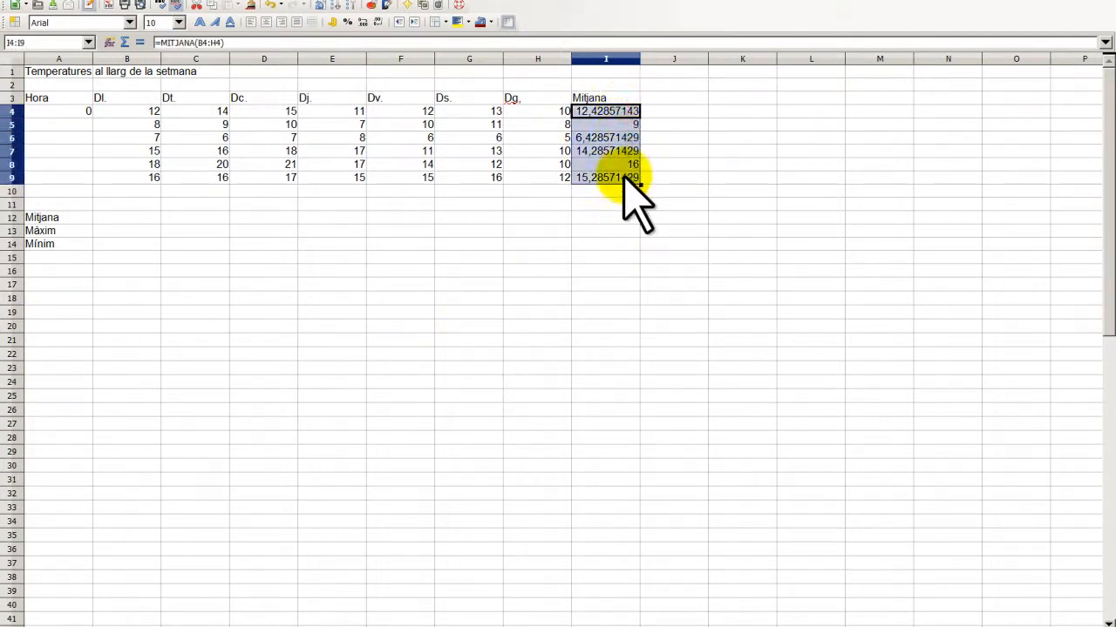
{"action": "left_click", "coordinate": [166, 2]}
{"action": "left_click", "coordinate": [190, 22]}
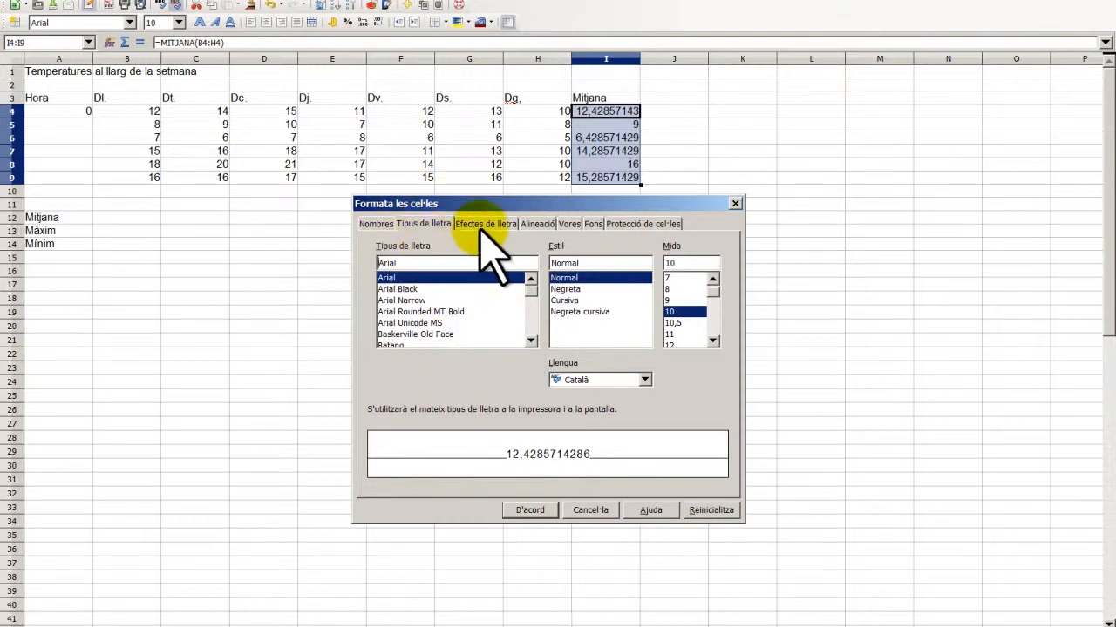
{"action": "left_click", "coordinate": [381, 226]}
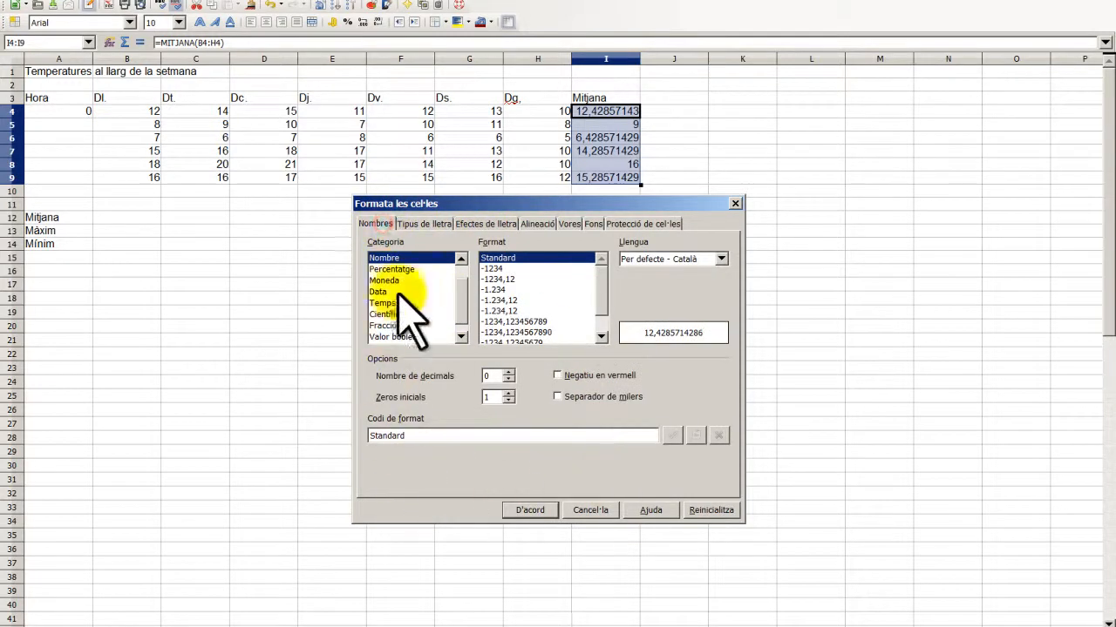
{"action": "left_click", "coordinate": [508, 373]}
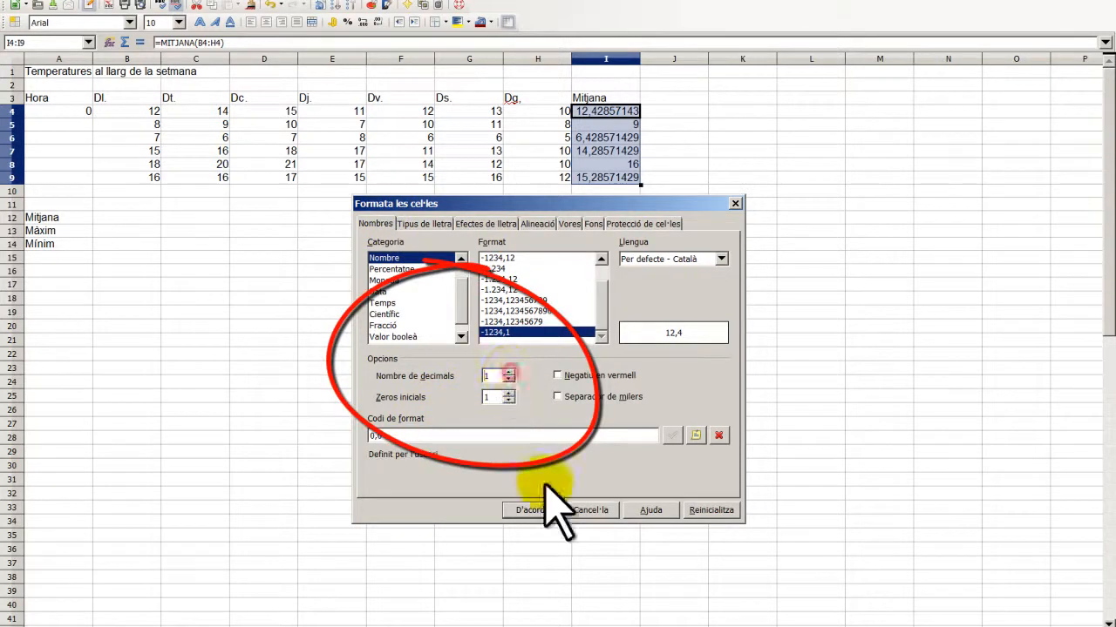
{"action": "left_click", "coordinate": [531, 511]}
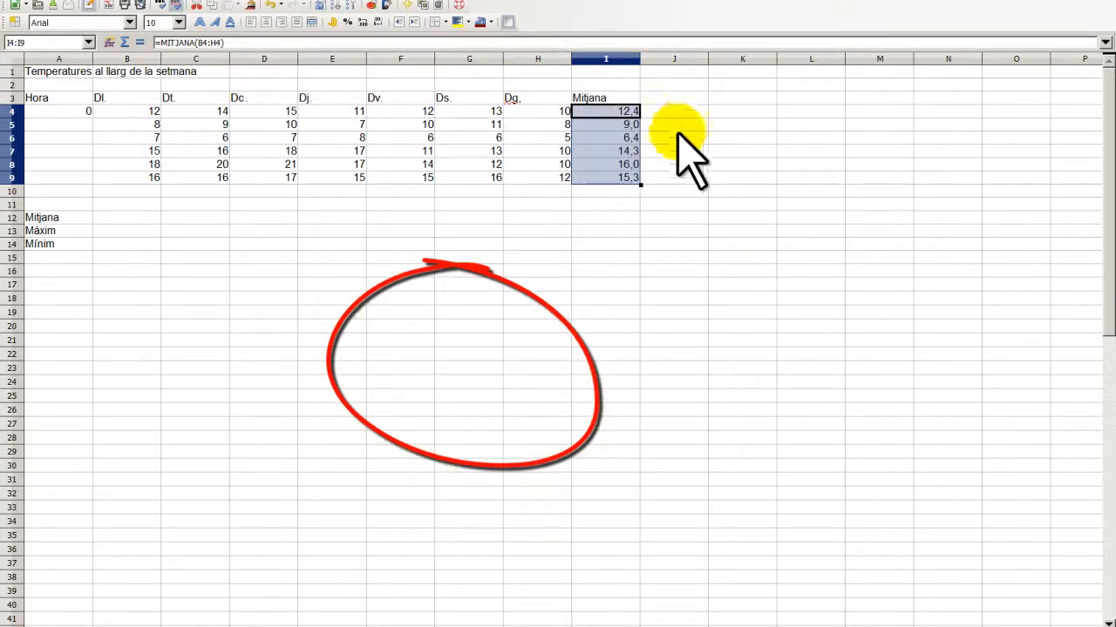
{"action": "left_click", "coordinate": [634, 164]}
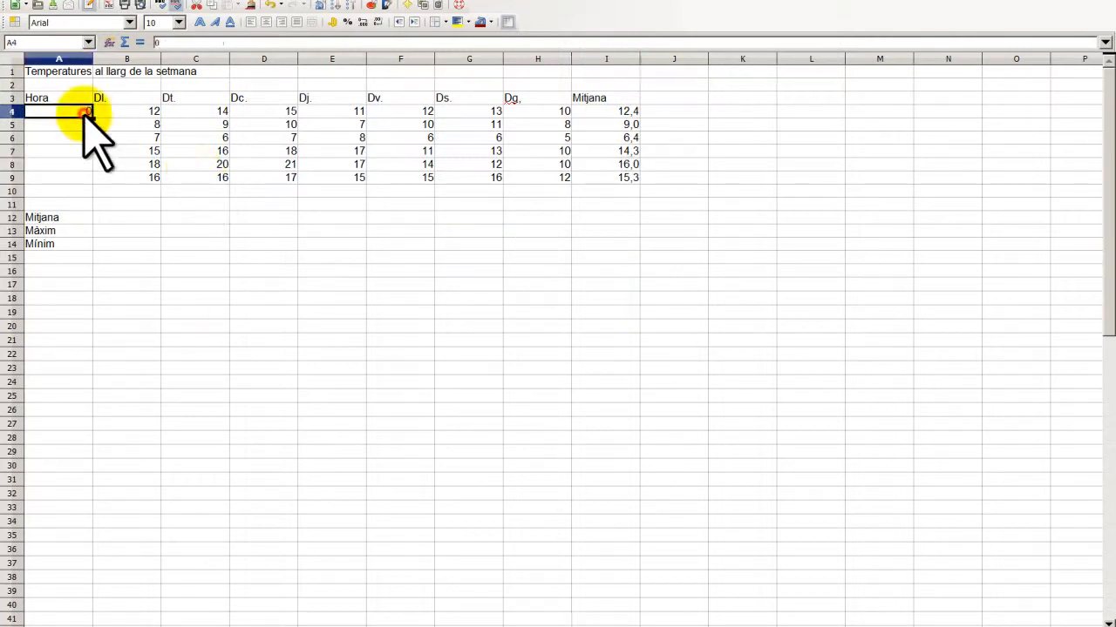
- Fill A4:A9 with a series of hours 0 to 20 using increment 4
{"action": "left_click_drag", "start_coordinate": [73, 111], "coordinate": [69, 170]}
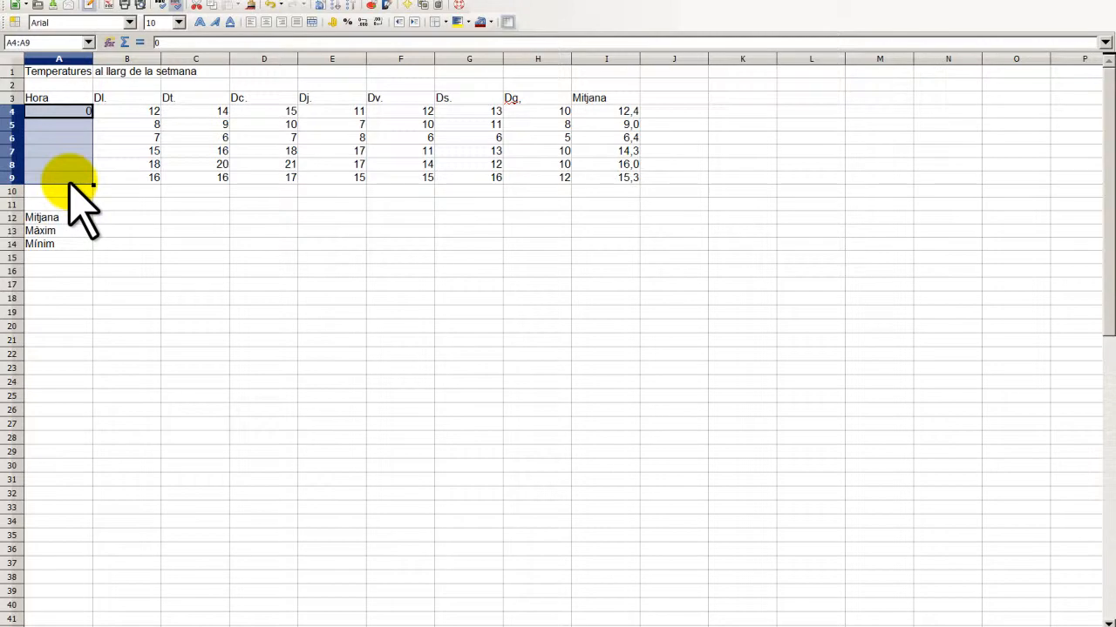
{"action": "left_click", "coordinate": [48, 2]}
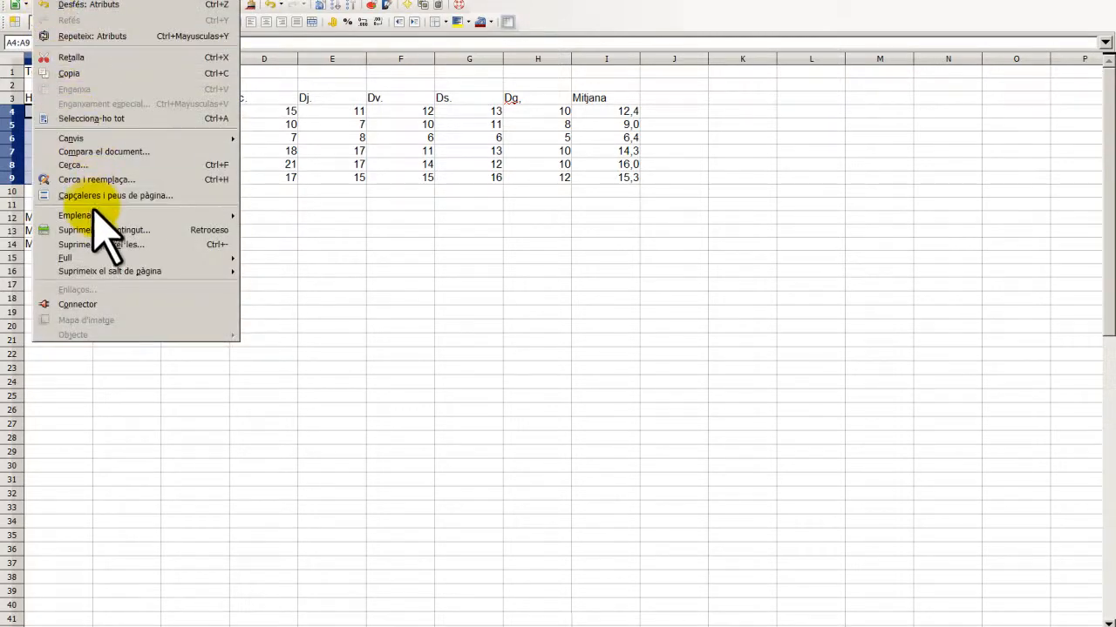
{"action": "mouse_move", "coordinate": [166, 216]}
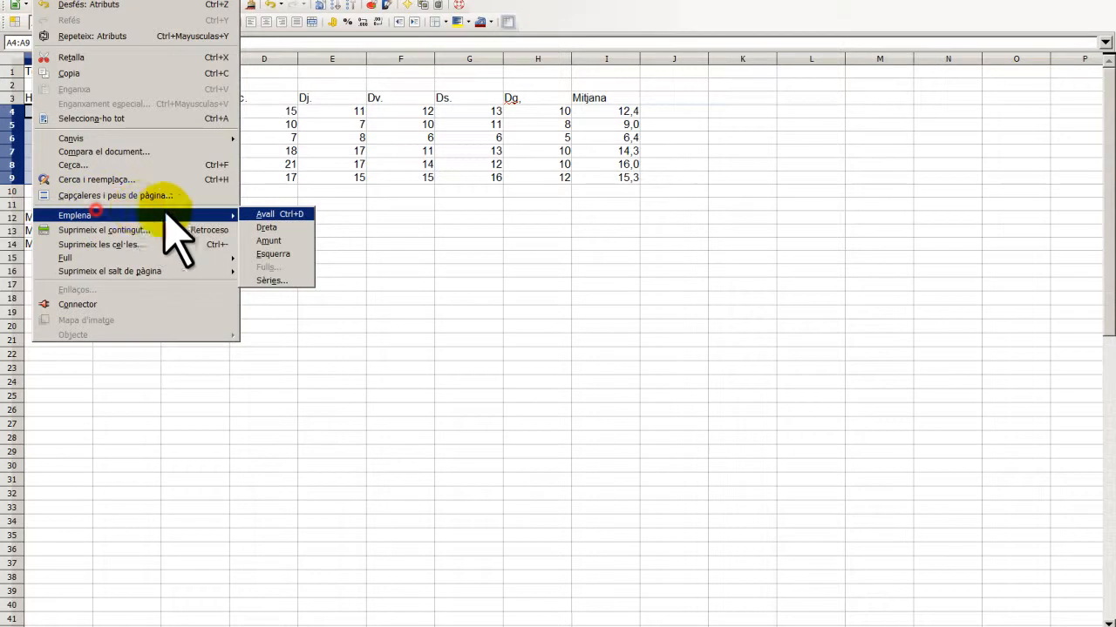
{"action": "left_click", "coordinate": [292, 282]}
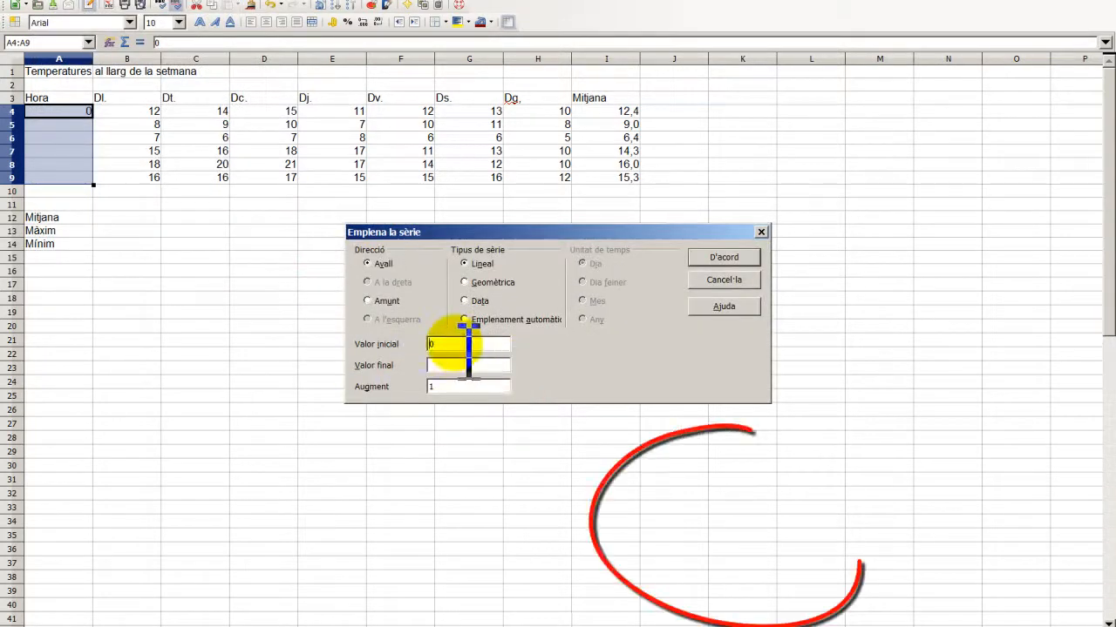
{"action": "left_click", "coordinate": [467, 392]}
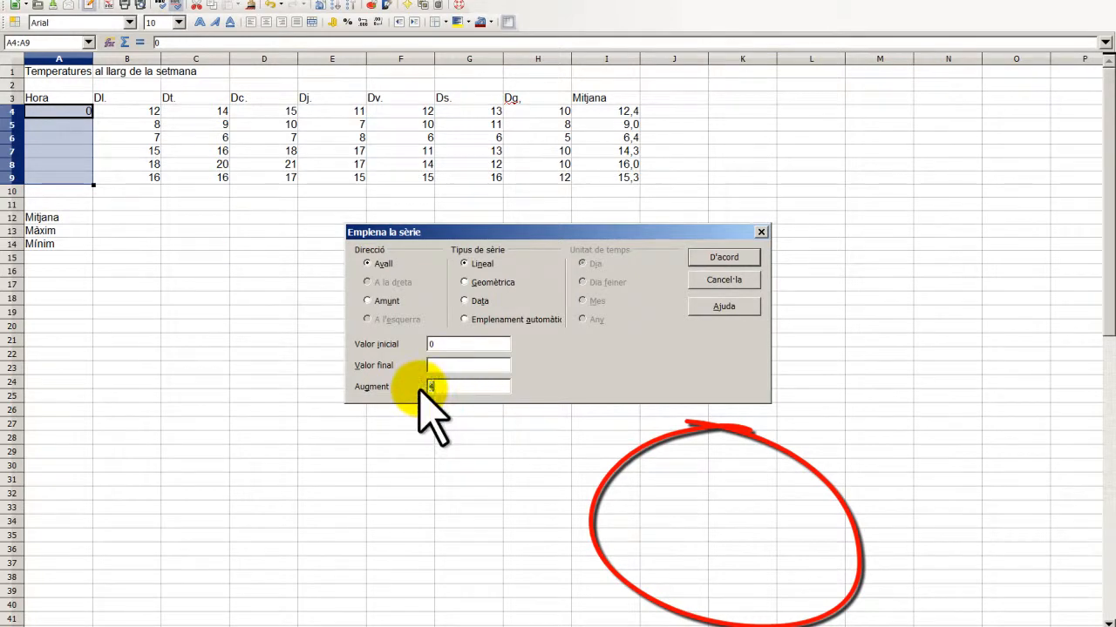
{"action": "type", "text": "4"}
{"action": "key", "text": "Return"}
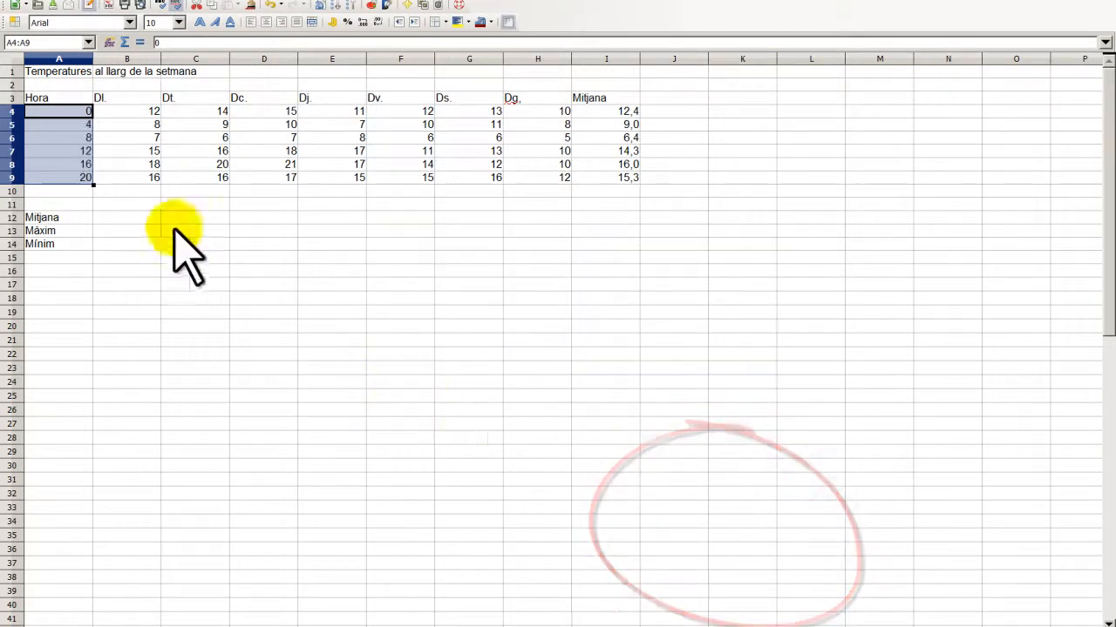
{"action": "left_click", "coordinate": [141, 192]}
{"action": "left_click", "coordinate": [115, 216]}
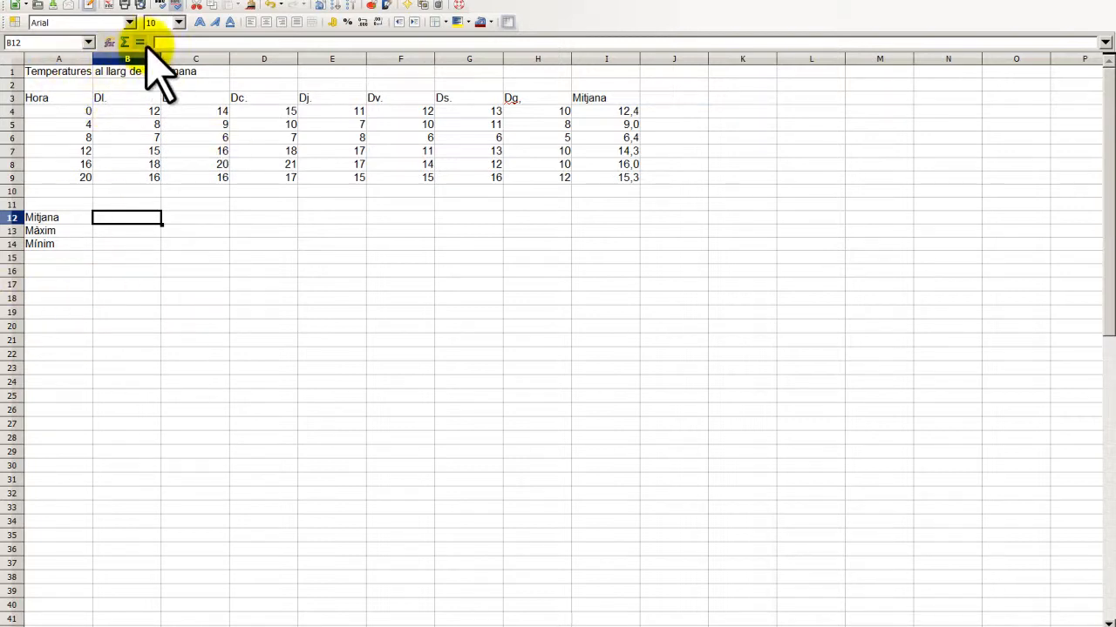
- Locate MITJANA in the Function Wizard for B12 by listing all function categories
{"action": "left_click", "coordinate": [105, 42]}
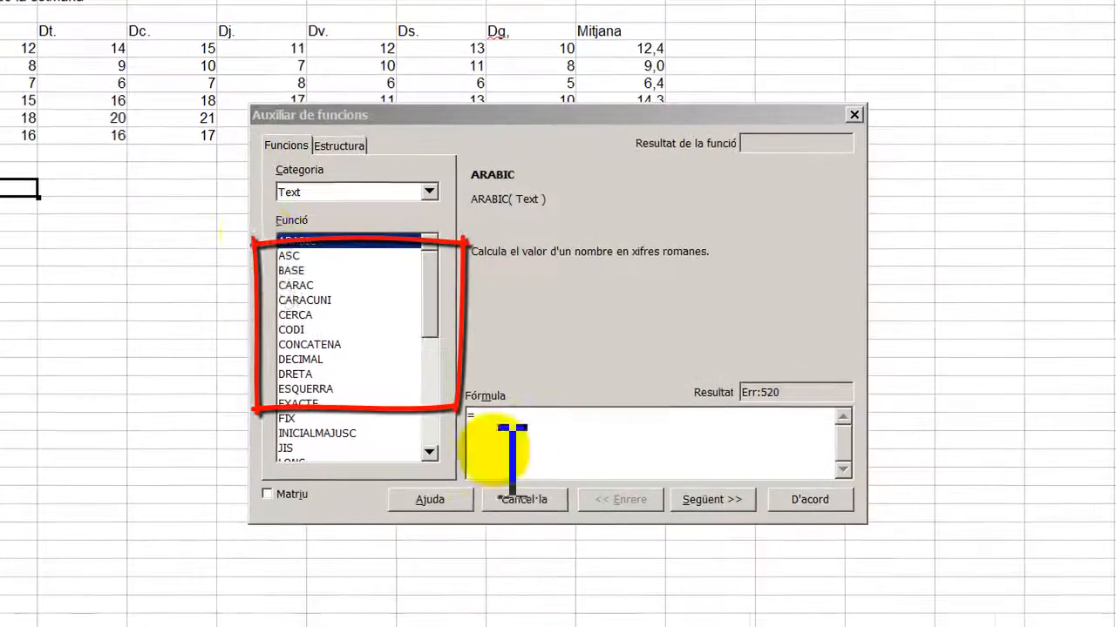
{"action": "left_click", "coordinate": [299, 300]}
{"action": "scroll", "coordinate": [298, 298], "scroll_direction": "down", "scroll_amount": 6}
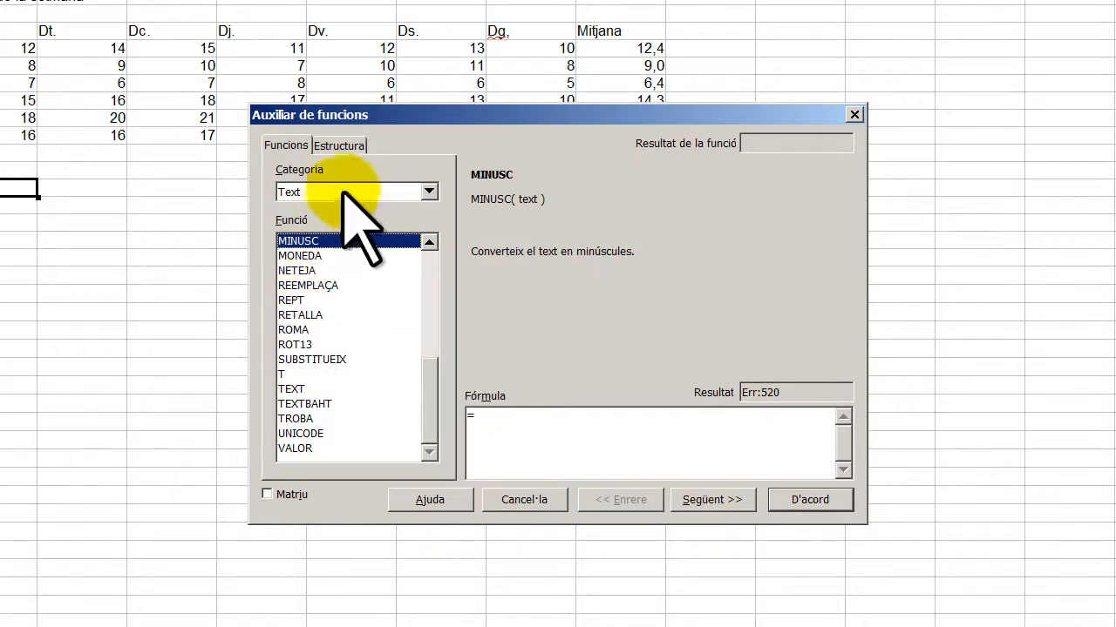
{"action": "left_click", "coordinate": [430, 193]}
{"action": "left_click", "coordinate": [384, 210]}
{"action": "scroll", "coordinate": [325, 291], "scroll_direction": "down", "scroll_amount": 20}
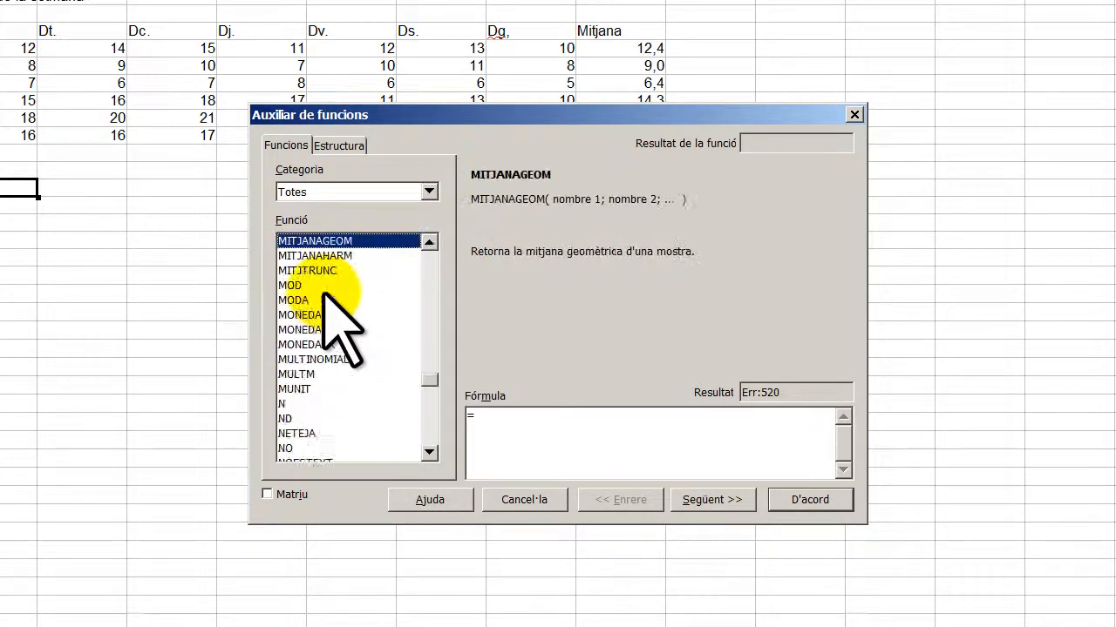
{"action": "key", "text": "Up"}
{"action": "key", "text": "Up"}
- Average B4:B9 in B12 and copy the formula across to H12
{"action": "left_click", "coordinate": [700, 499]}
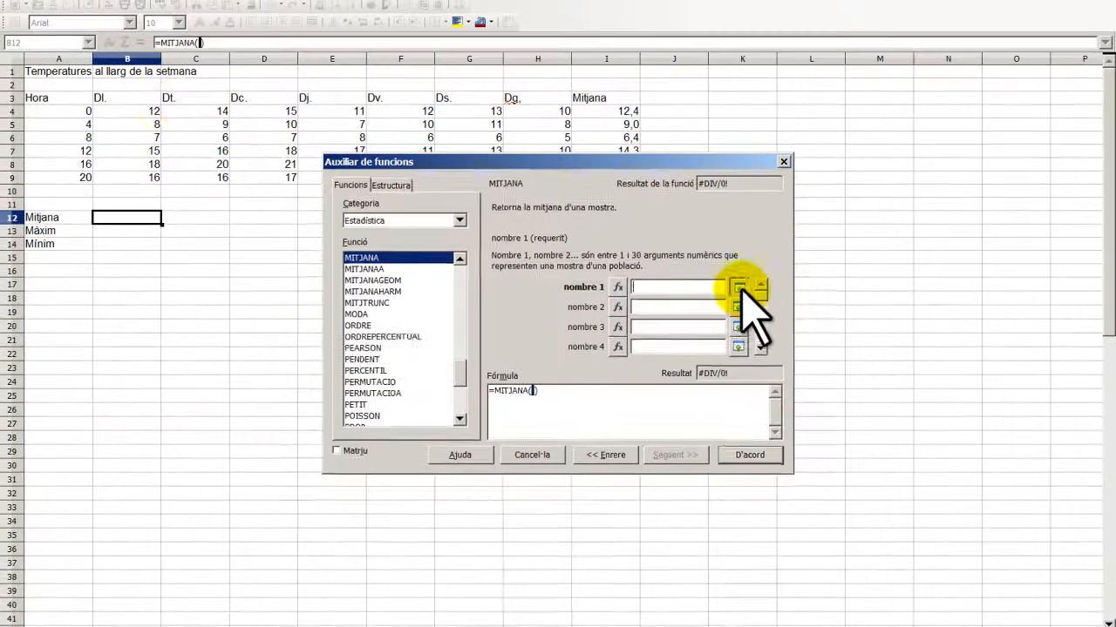
{"action": "left_click", "coordinate": [794, 279]}
{"action": "left_click_drag", "start_coordinate": [127, 110], "coordinate": [133, 175]}
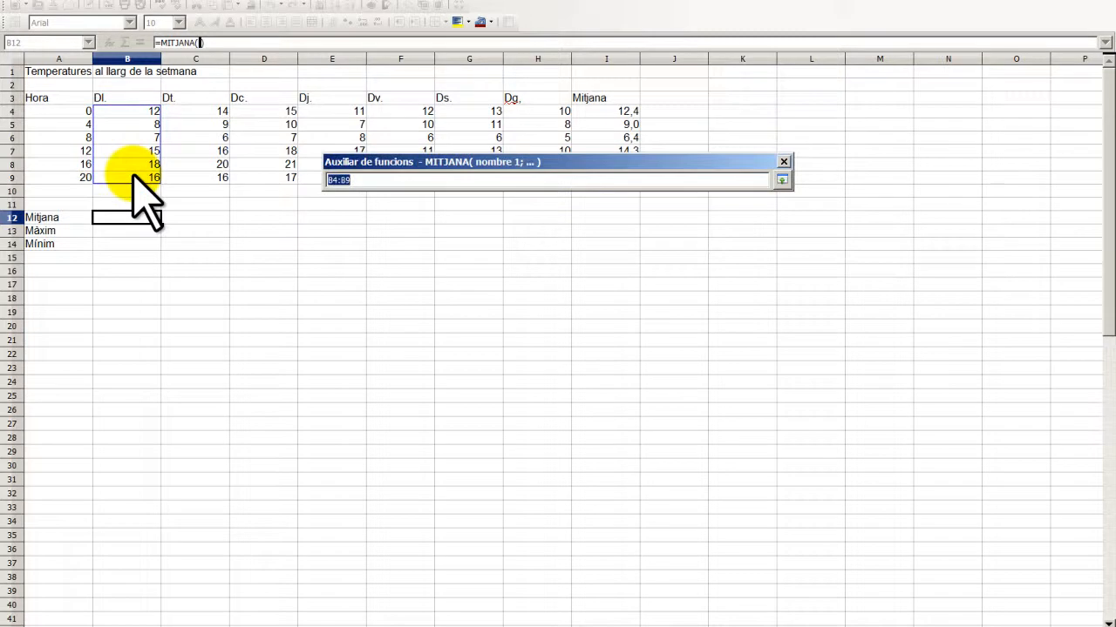
{"action": "key", "text": "Return"}
{"action": "left_click", "coordinate": [750, 456]}
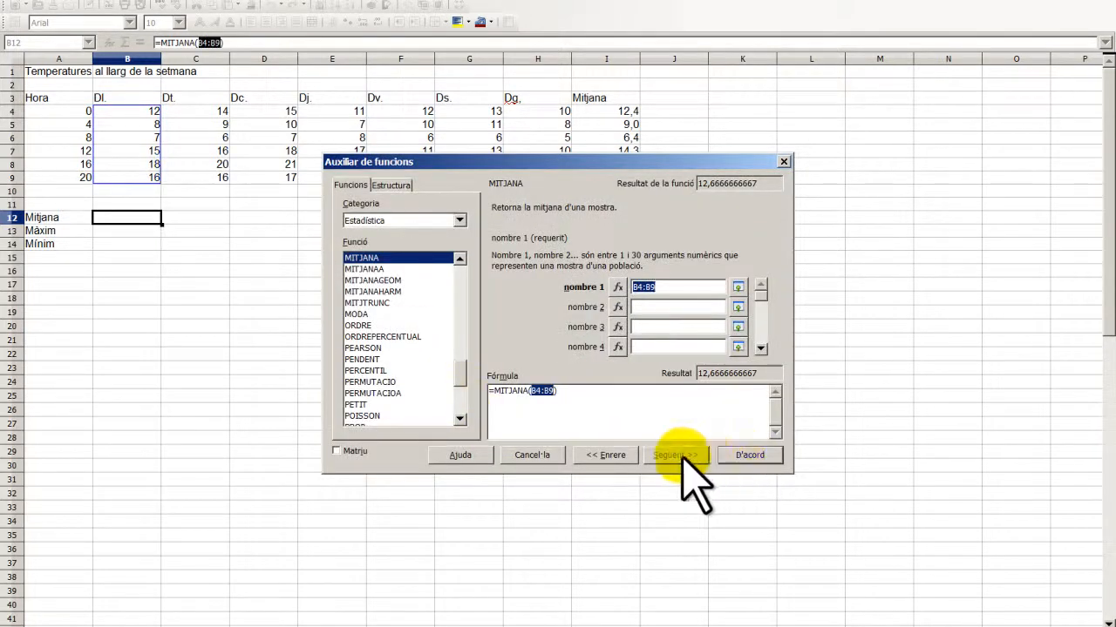
{"action": "left_click", "coordinate": [742, 458]}
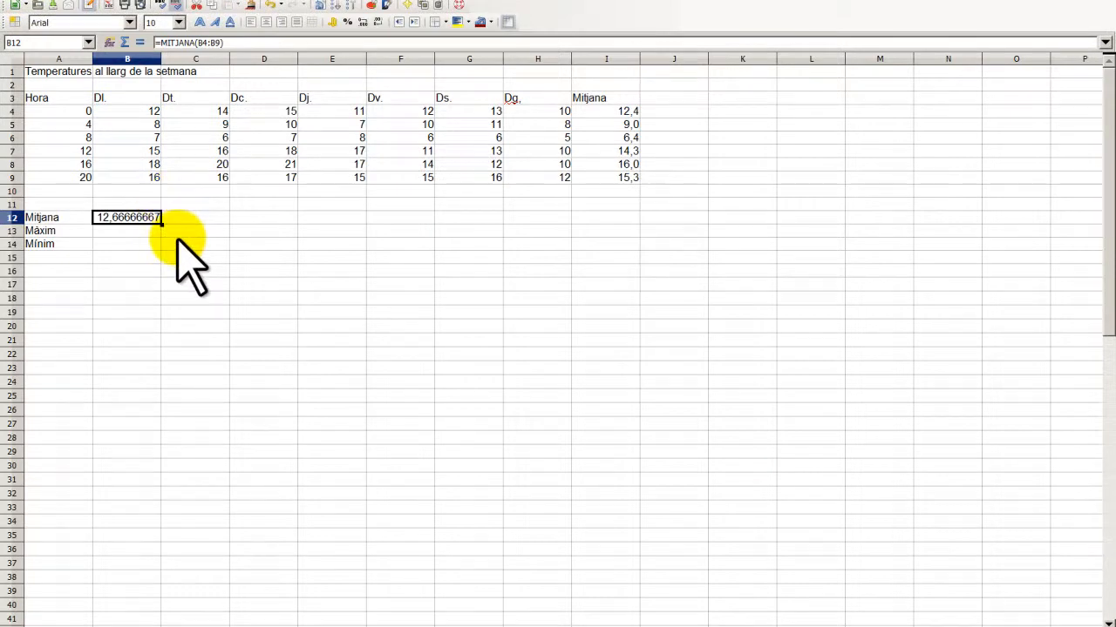
{"action": "left_click_drag", "start_coordinate": [173, 235], "coordinate": [571, 234]}
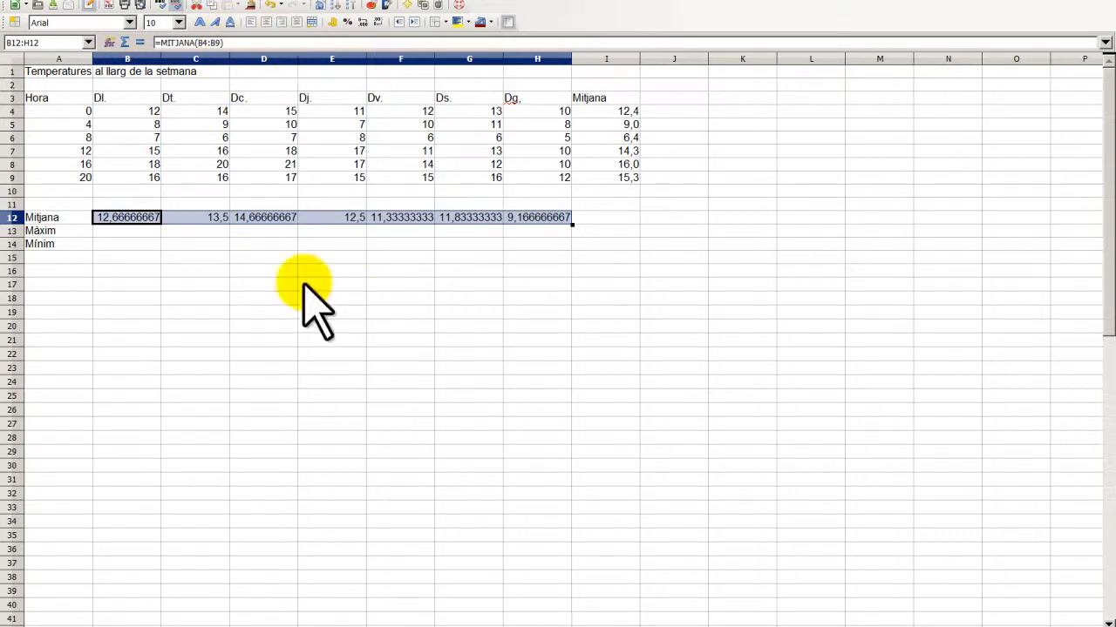
- Format the daily averages in B12:H12 to 1 decimal place, e.g. 12,7 and 14,7
{"action": "right_click", "coordinate": [98, 220]}
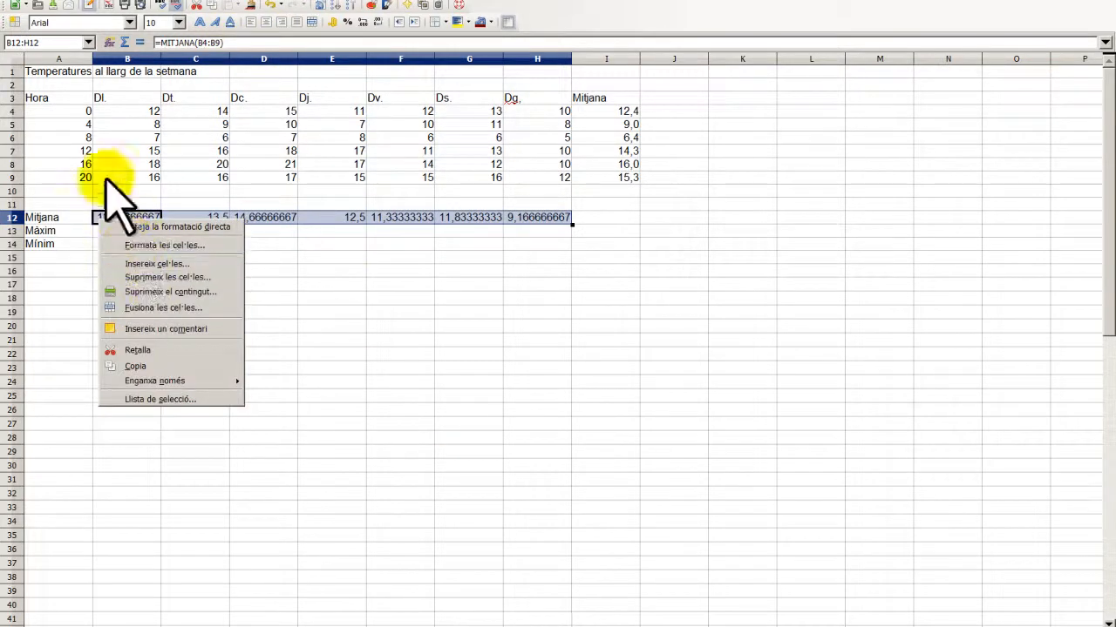
{"action": "left_click", "coordinate": [165, 2]}
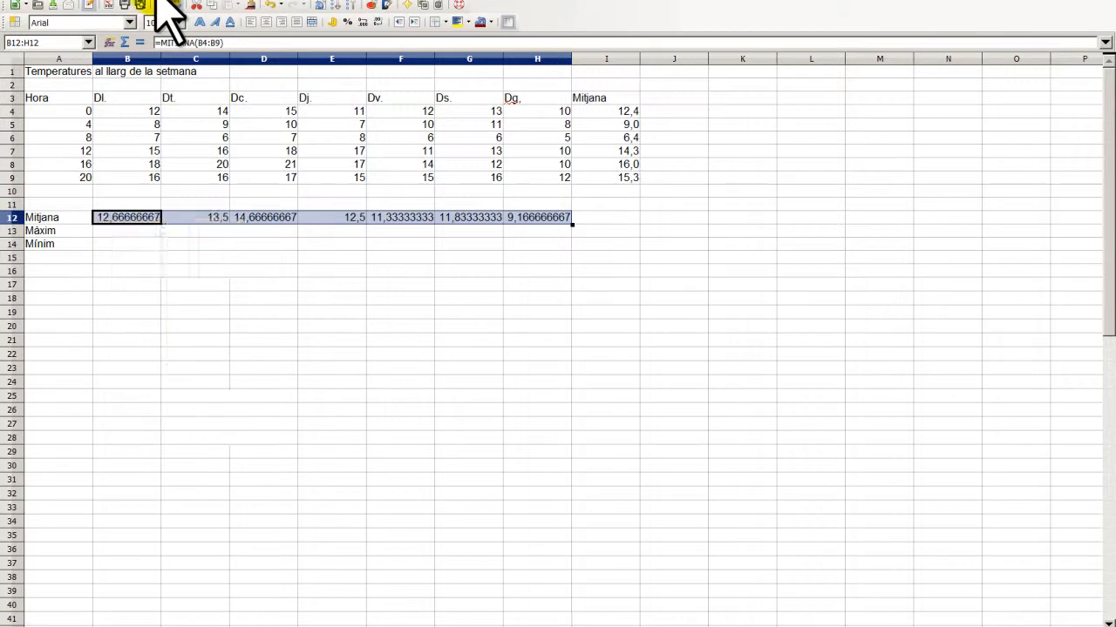
{"action": "left_click", "coordinate": [166, 2]}
{"action": "left_click", "coordinate": [190, 21]}
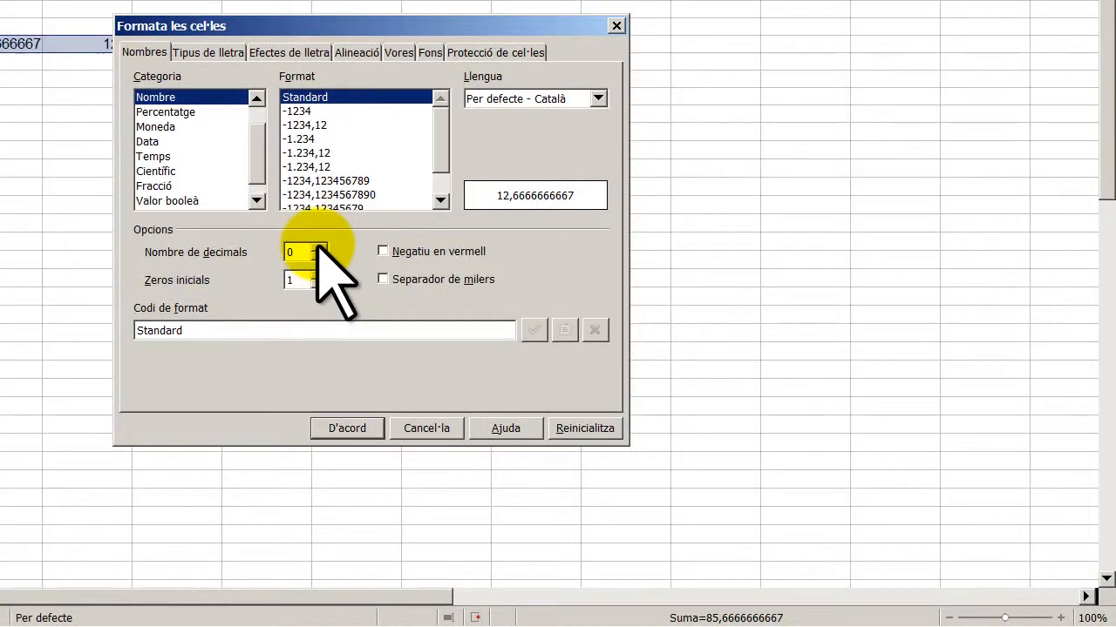
{"action": "left_click", "coordinate": [333, 258]}
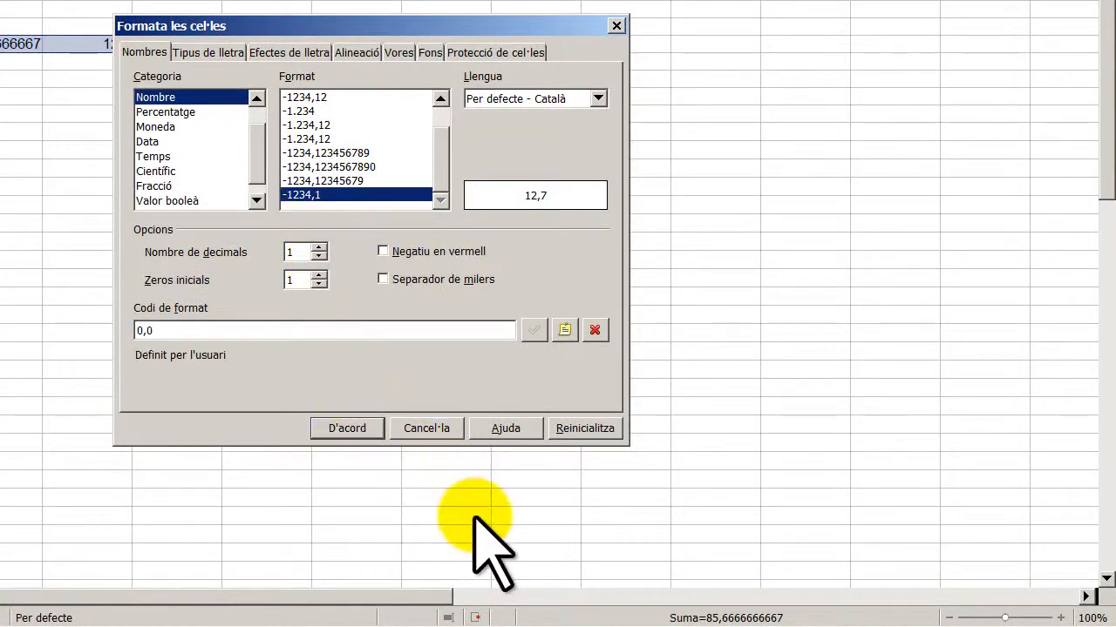
{"action": "left_click", "coordinate": [367, 430]}
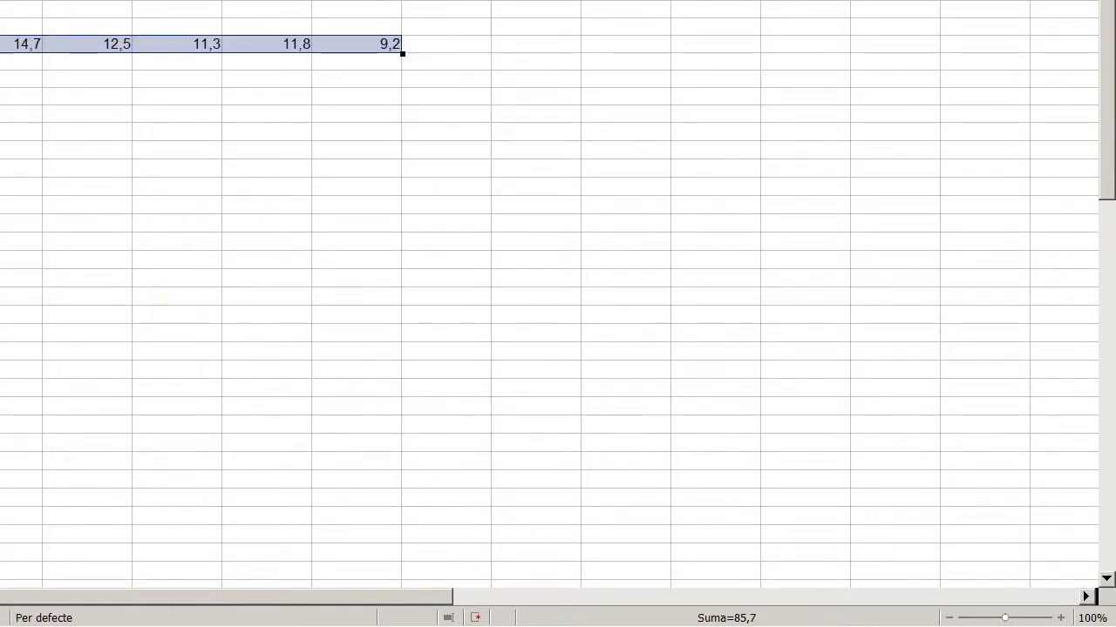
{"action": "left_click", "coordinate": [2, 96]}
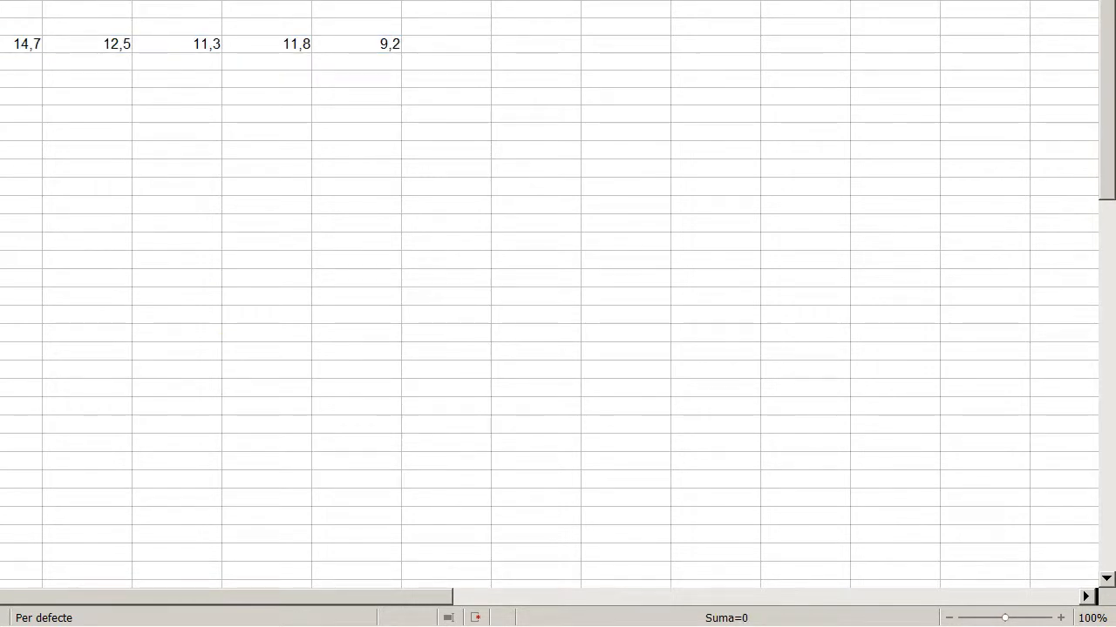
- Enter =MAX(B4:B9) in B13 and copy it across to H13
{"action": "left_click", "coordinate": [1, 2]}
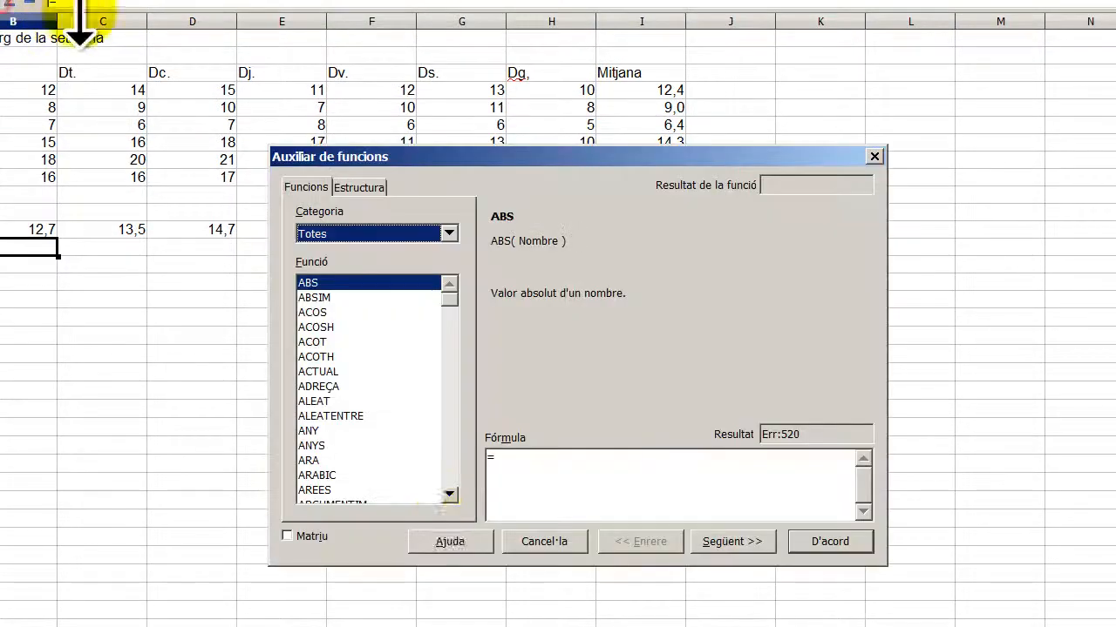
{"action": "left_click", "coordinate": [321, 399]}
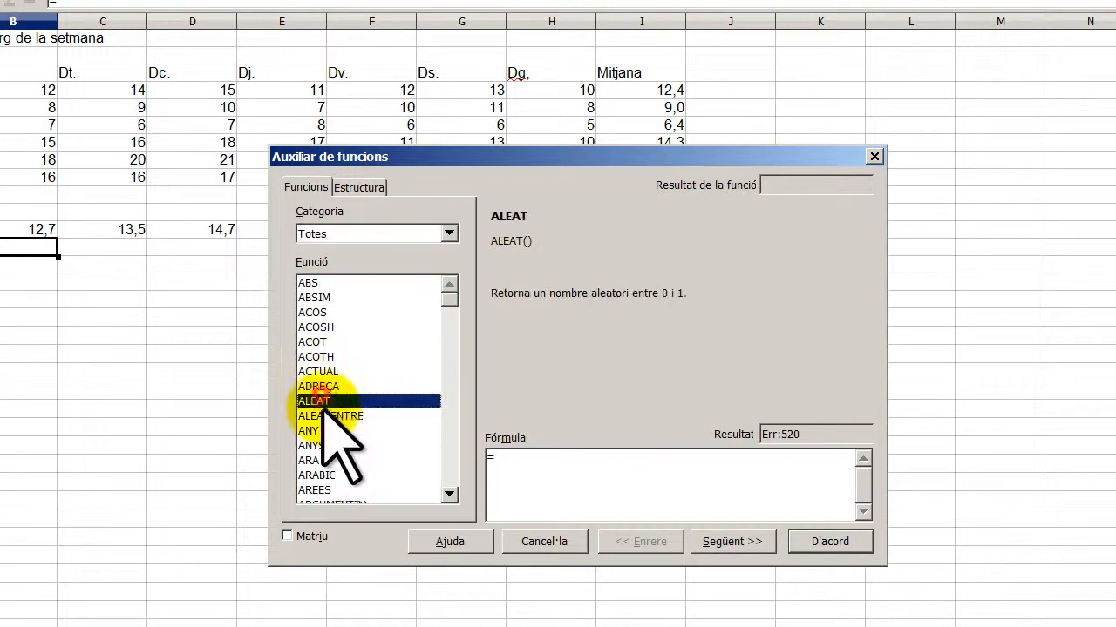
{"action": "type", "text": "maxa"}
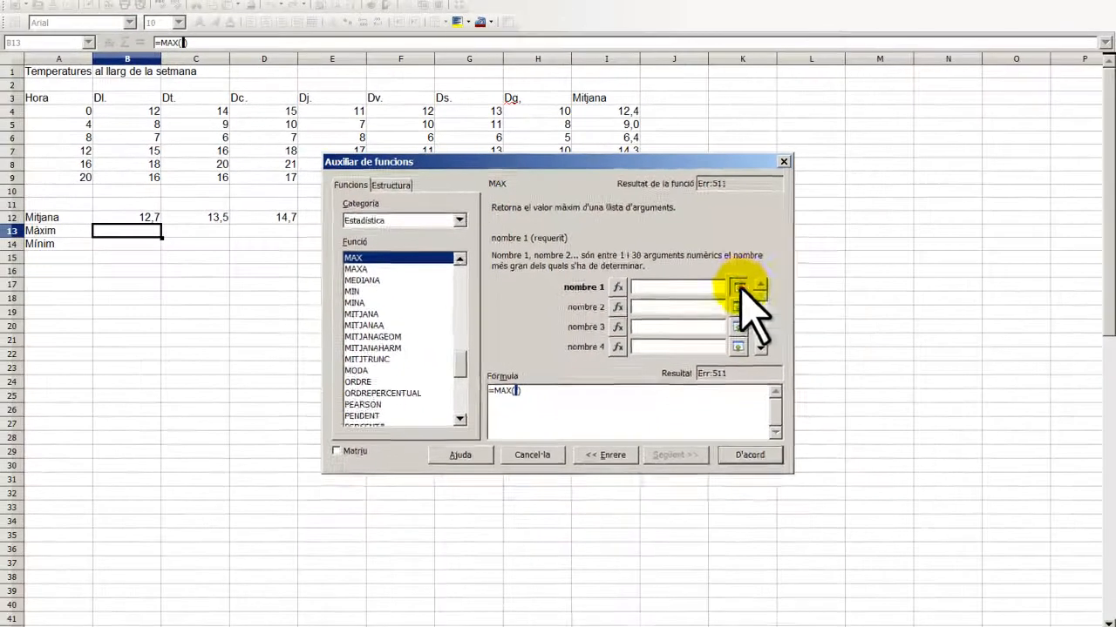
{"action": "left_click", "coordinate": [738, 287]}
{"action": "left_click_drag", "start_coordinate": [155, 112], "coordinate": [153, 177]}
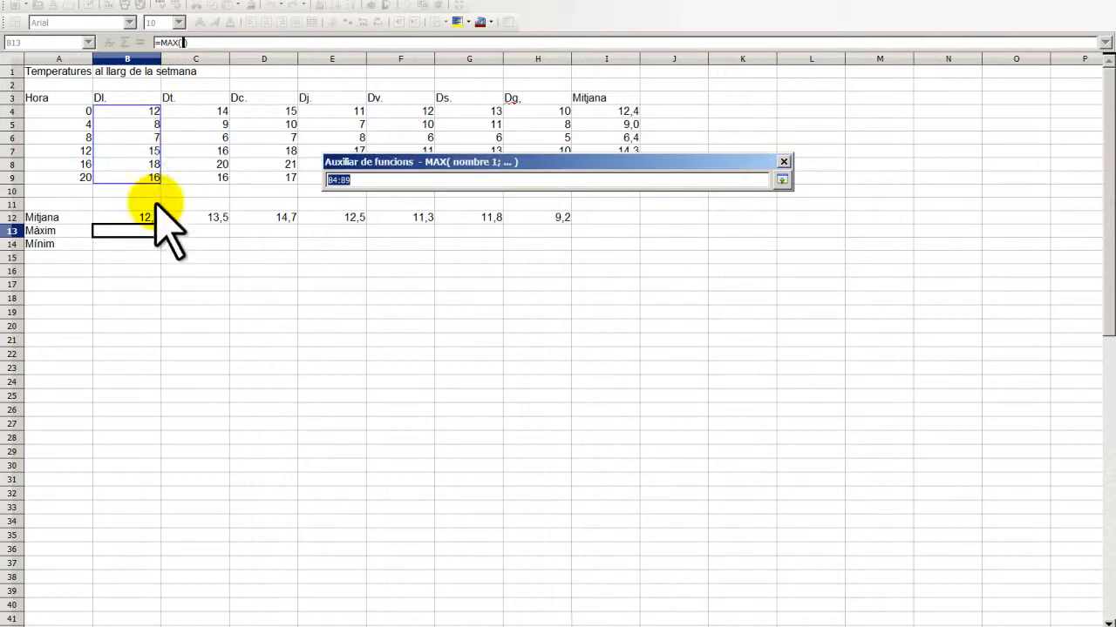
{"action": "key", "text": "Return"}
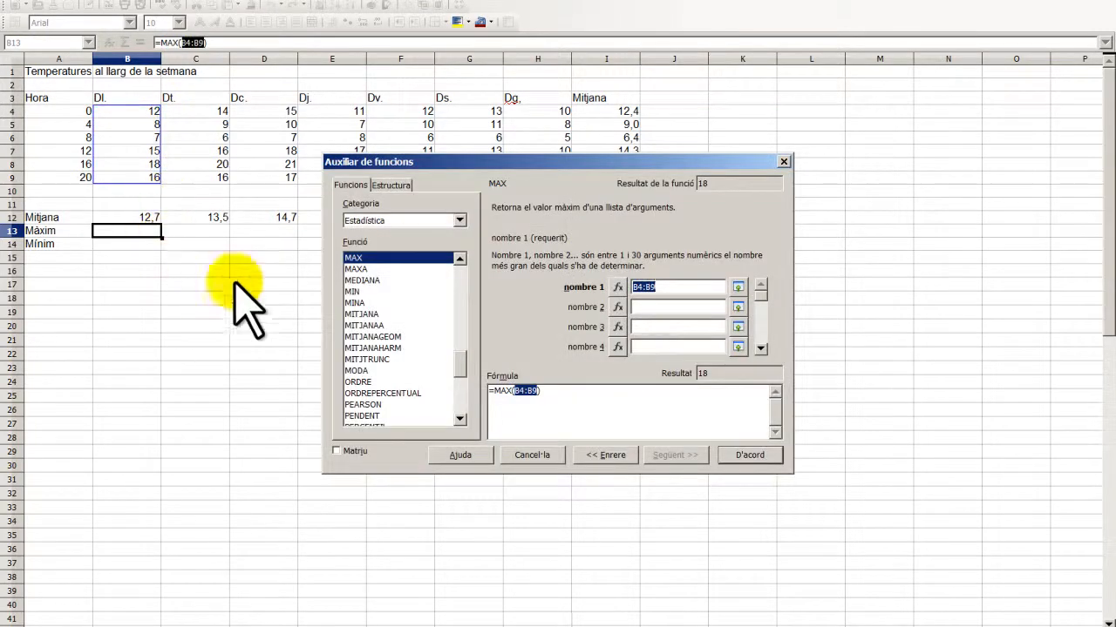
{"action": "left_click", "coordinate": [748, 458]}
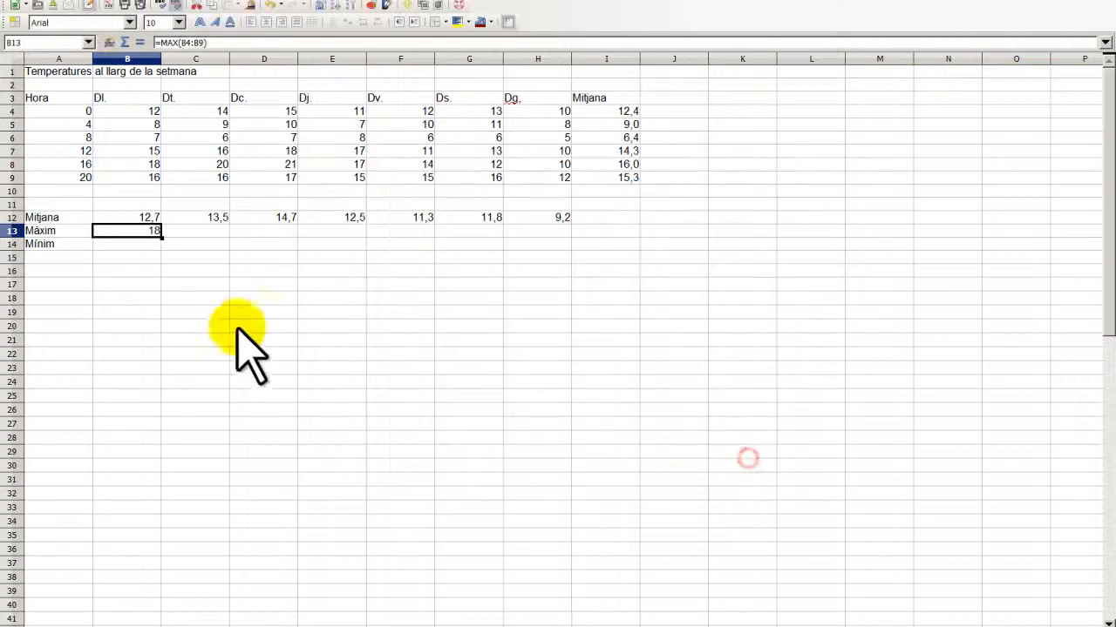
{"action": "left_click_drag", "start_coordinate": [219, 250], "coordinate": [556, 247]}
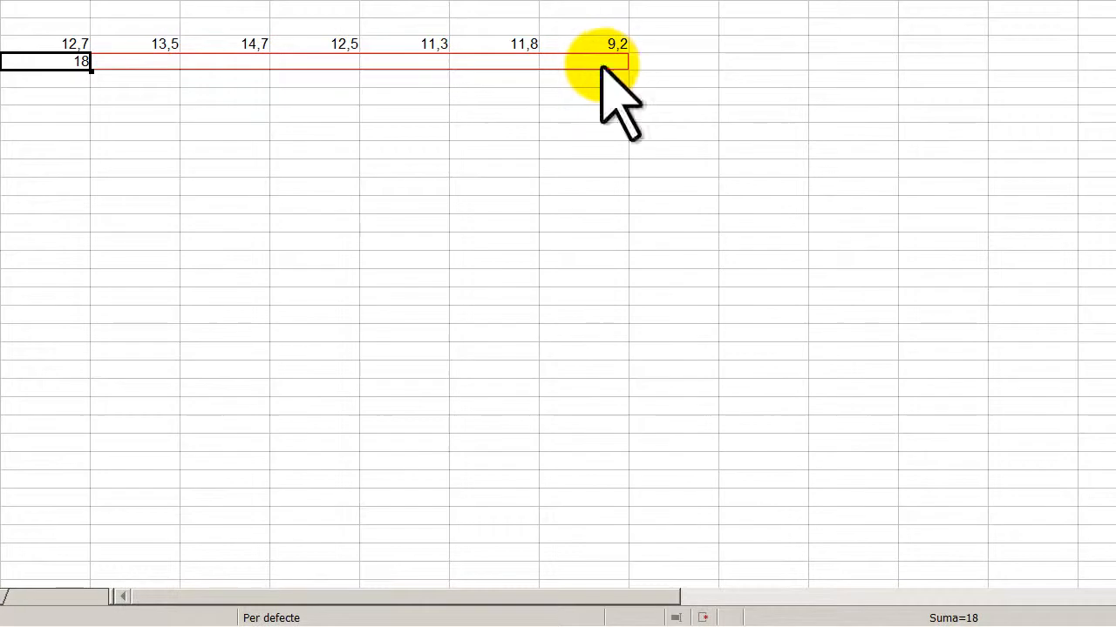
{"action": "left_click_drag", "start_coordinate": [601, 66], "coordinate": [601, 66]}
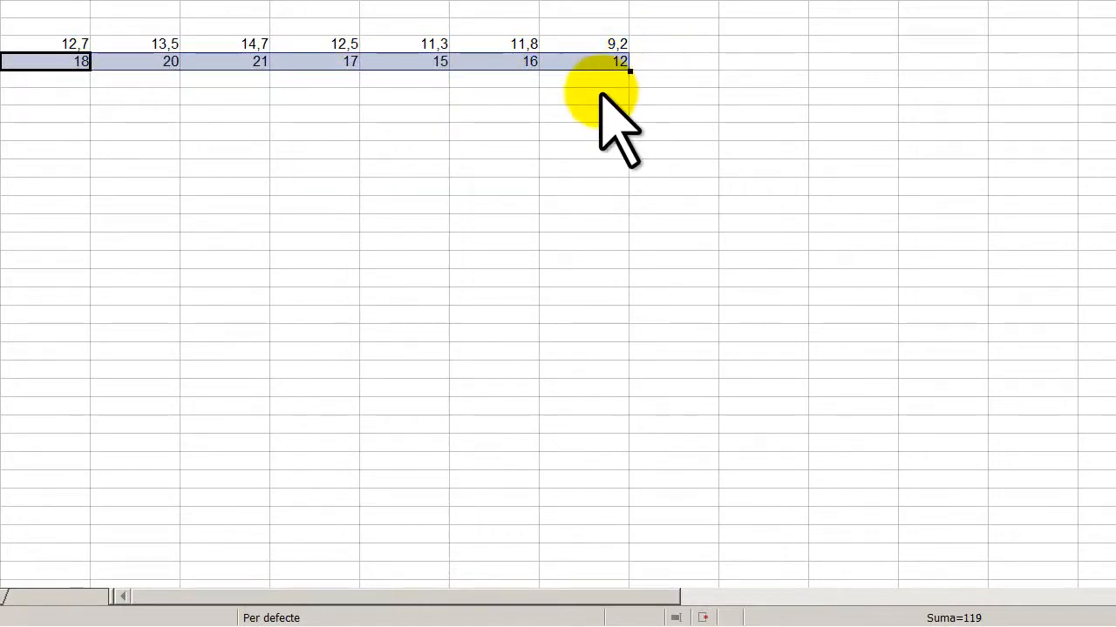
{"action": "left_click", "coordinate": [54, 78]}
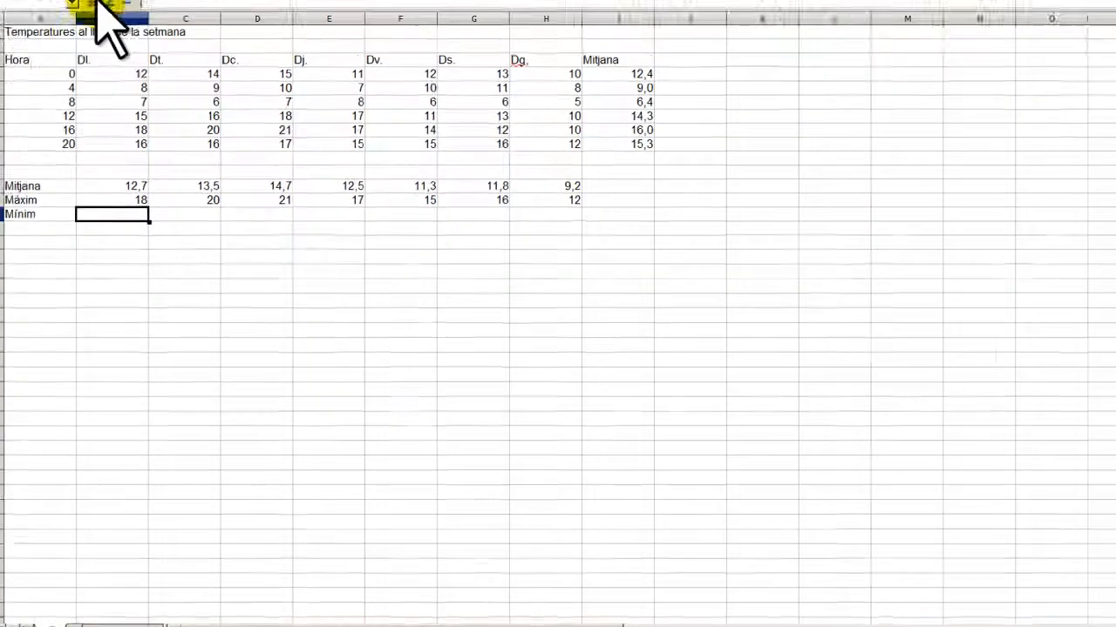
- Enter =MIN(B4:B9) in B14, copy it across to H14, and select I11
{"action": "left_click", "coordinate": [93, 2]}
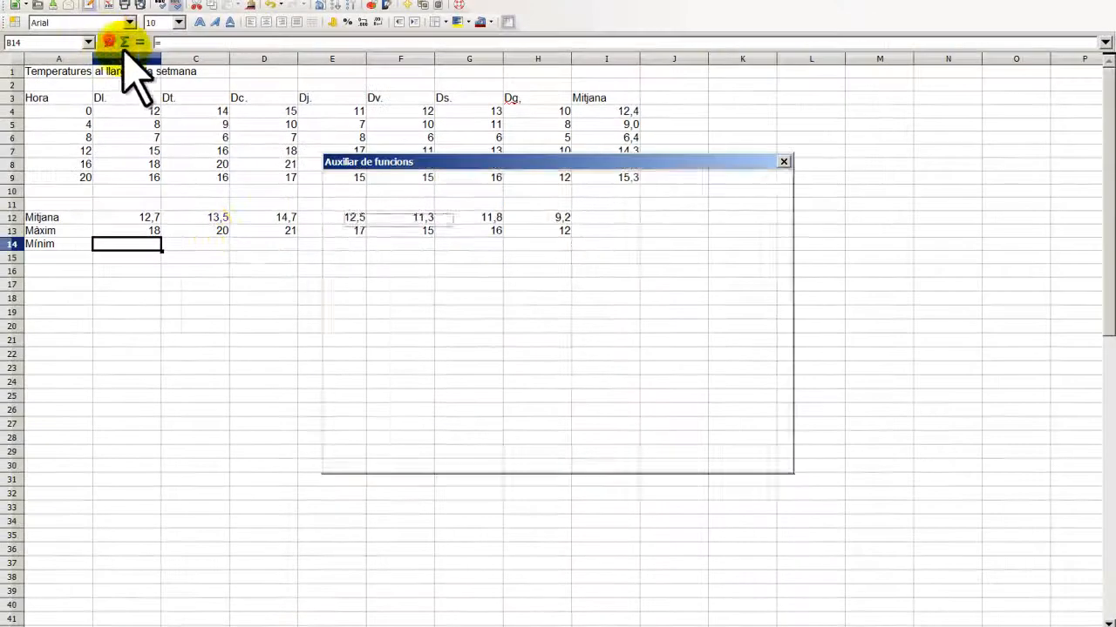
{"action": "left_click", "coordinate": [377, 335]}
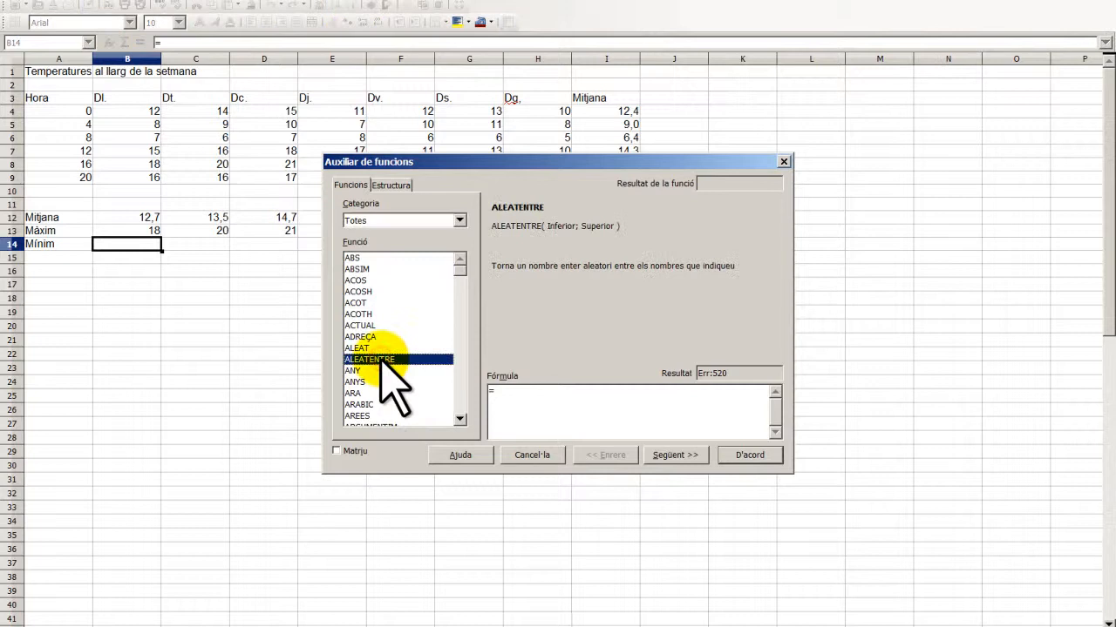
{"action": "type", "text": "min"}
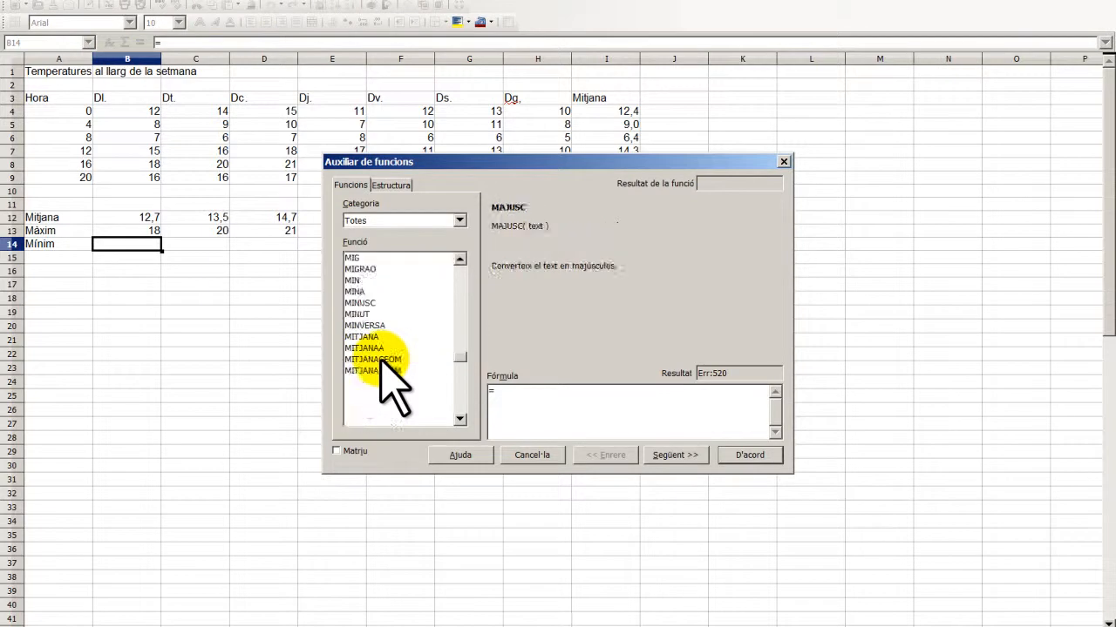
{"action": "left_click", "coordinate": [676, 455]}
{"action": "left_click", "coordinate": [742, 291]}
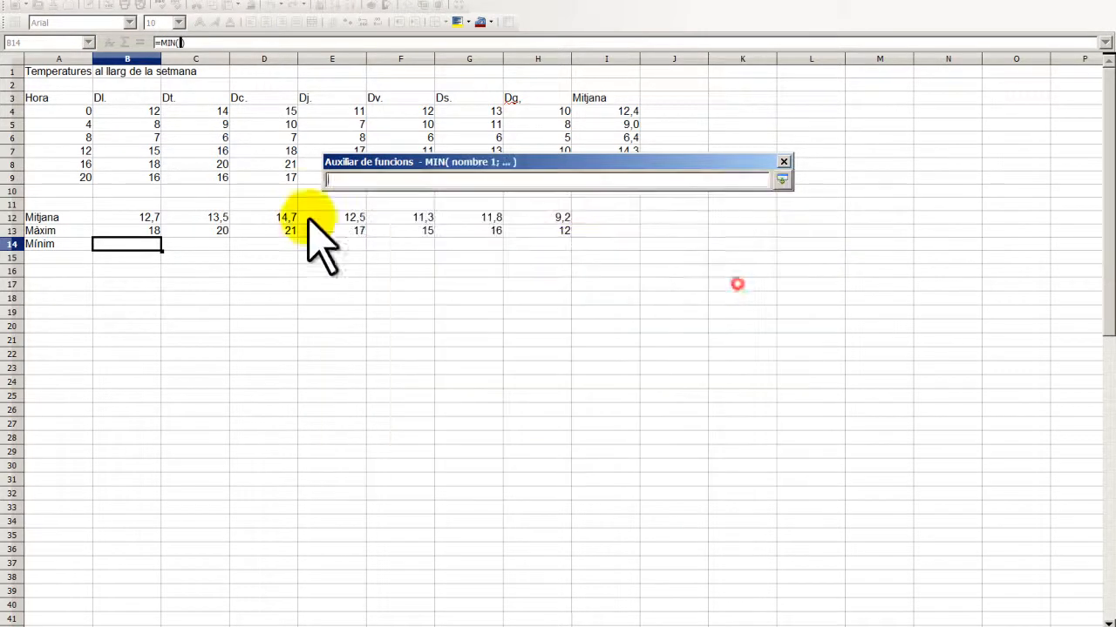
{"action": "left_click_drag", "start_coordinate": [143, 112], "coordinate": [137, 180]}
{"action": "key", "text": "Return"}
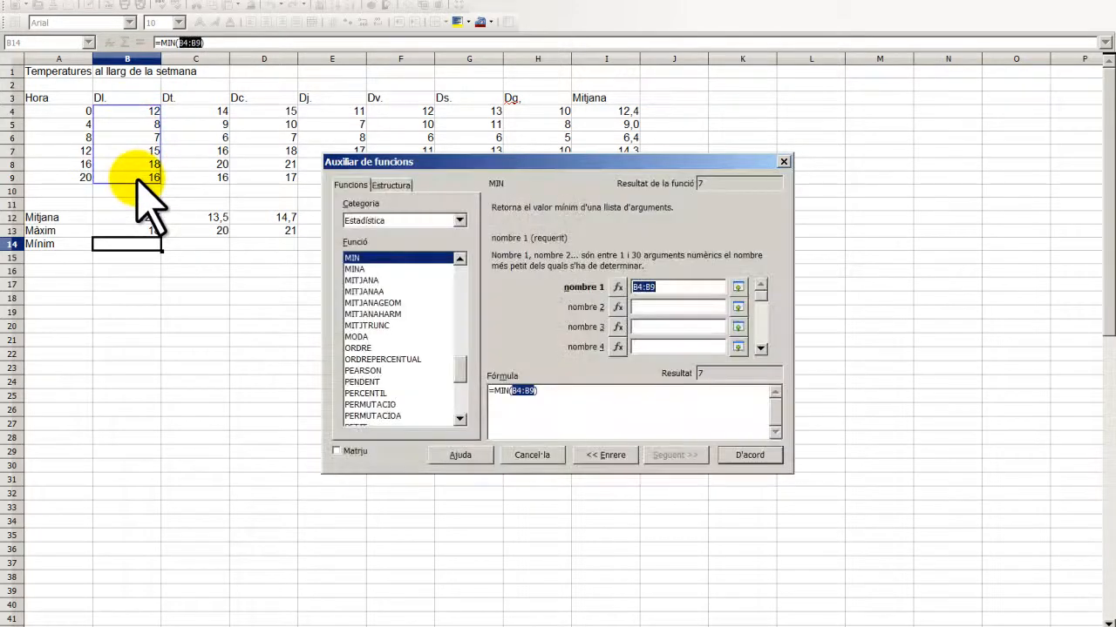
{"action": "left_click", "coordinate": [739, 454]}
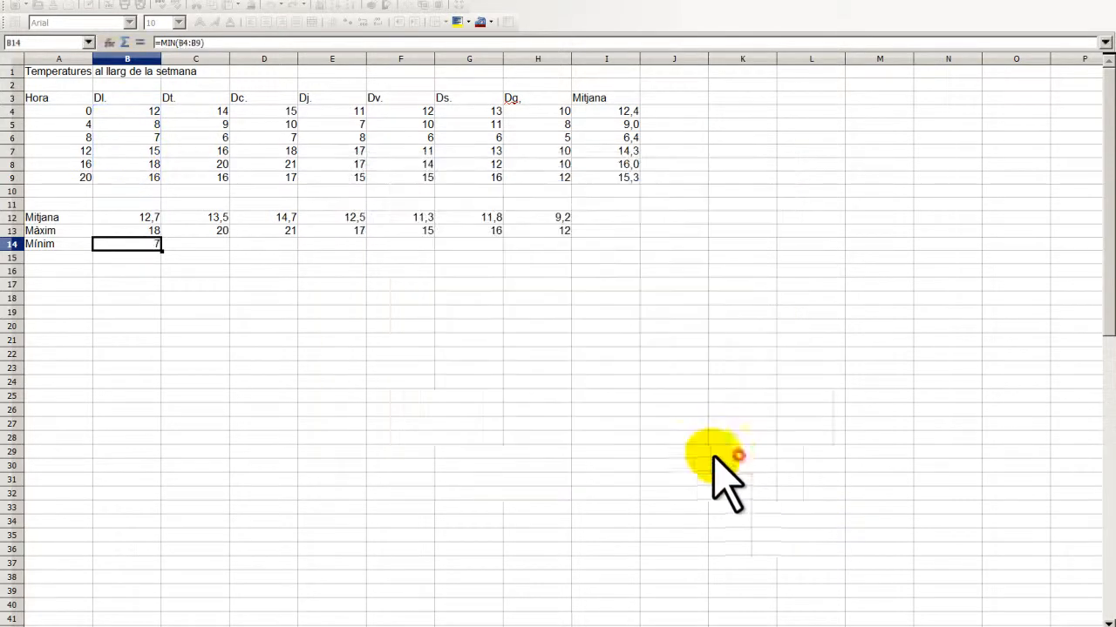
{"action": "left_click_drag", "start_coordinate": [161, 250], "coordinate": [544, 280]}
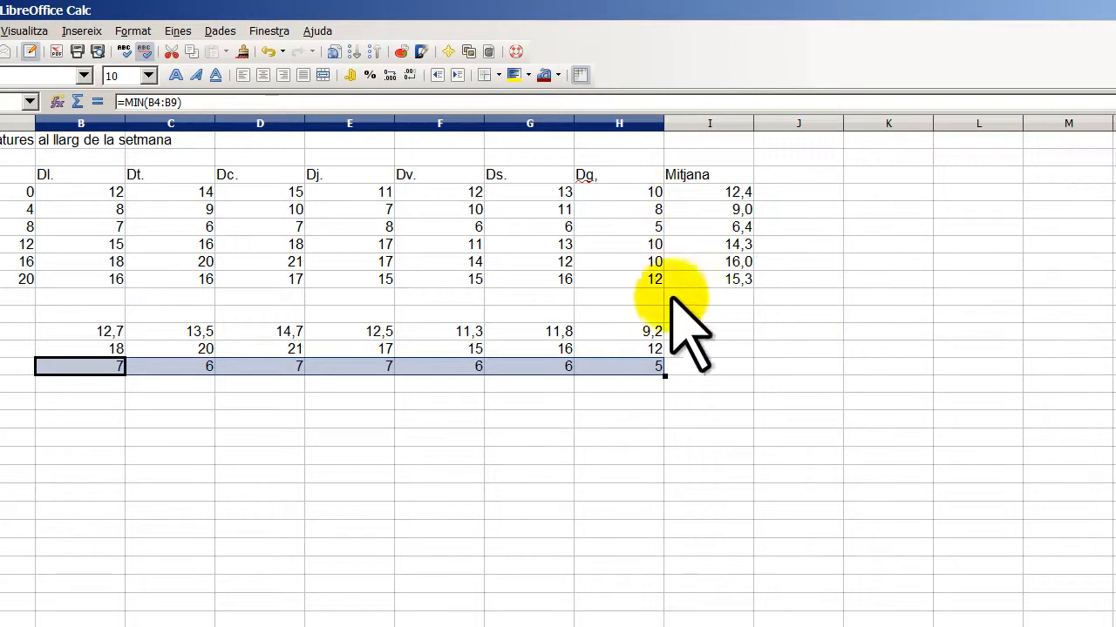
{"action": "left_click", "coordinate": [726, 315]}
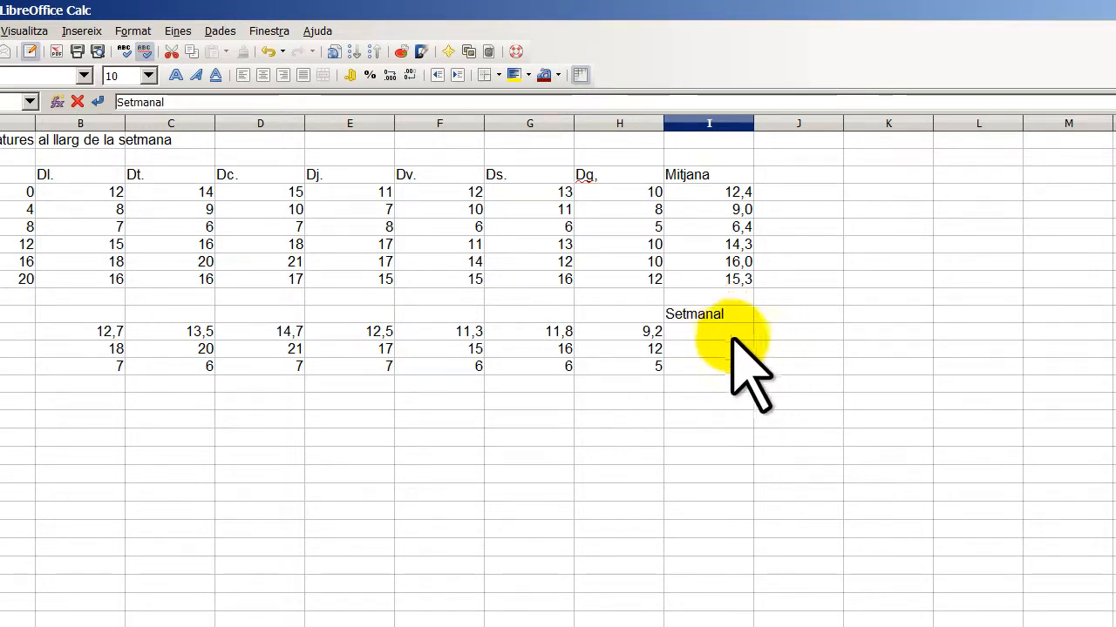
- Commit the Setmanal label and enter =MITJANA(B12:H12) in I12, giving 12,23809524
{"action": "left_click", "coordinate": [728, 333]}
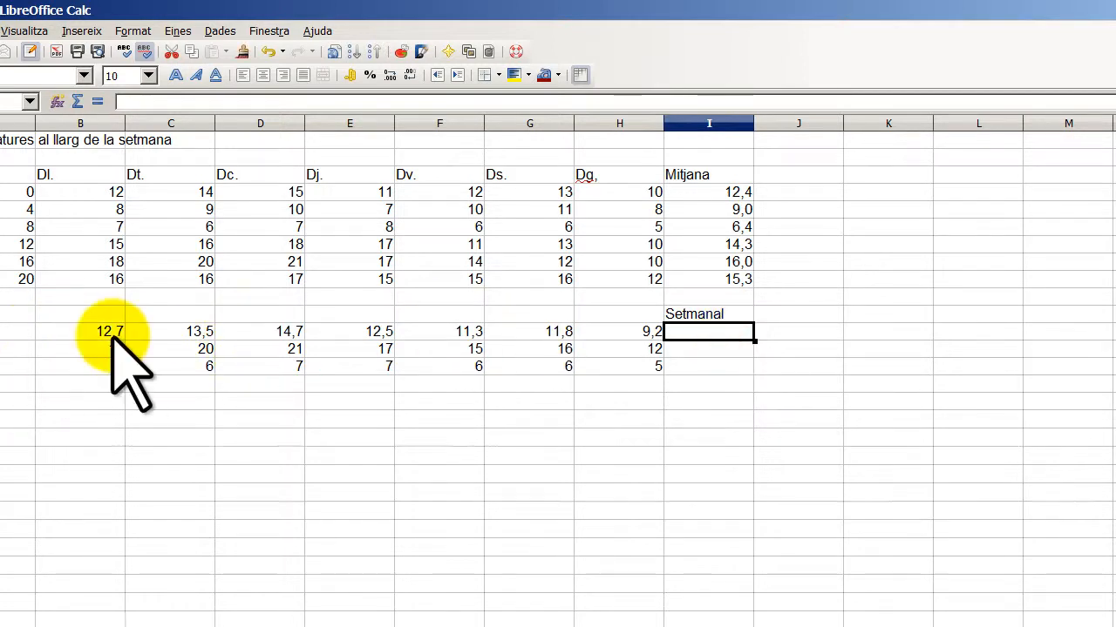
{"action": "left_click", "coordinate": [57, 101]}
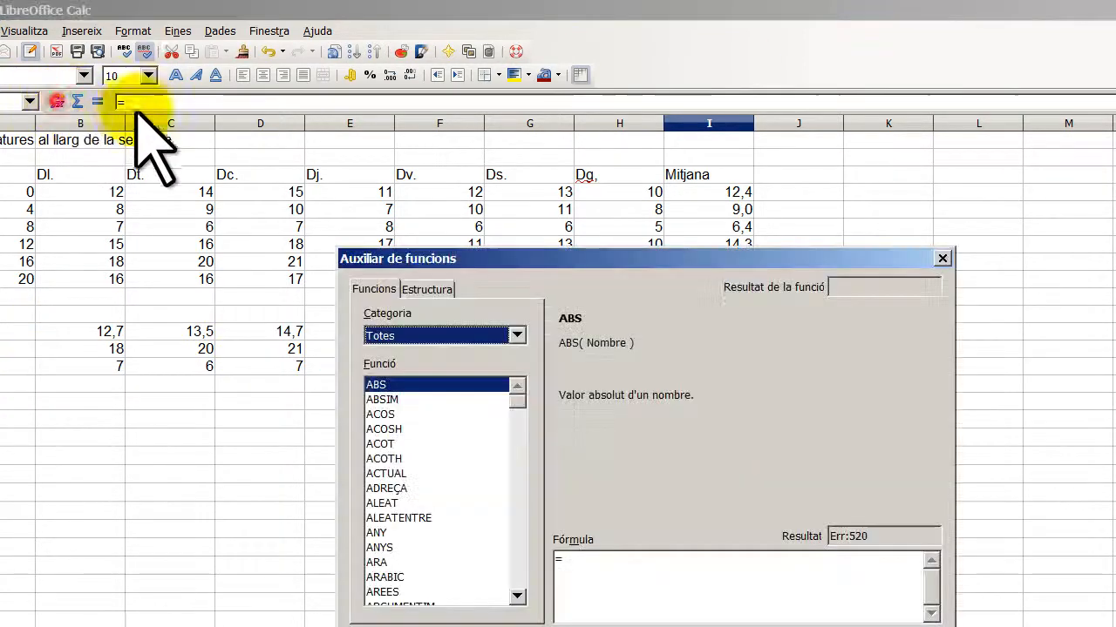
{"action": "left_click", "coordinate": [443, 520]}
{"action": "type", "text": "mitjana"}
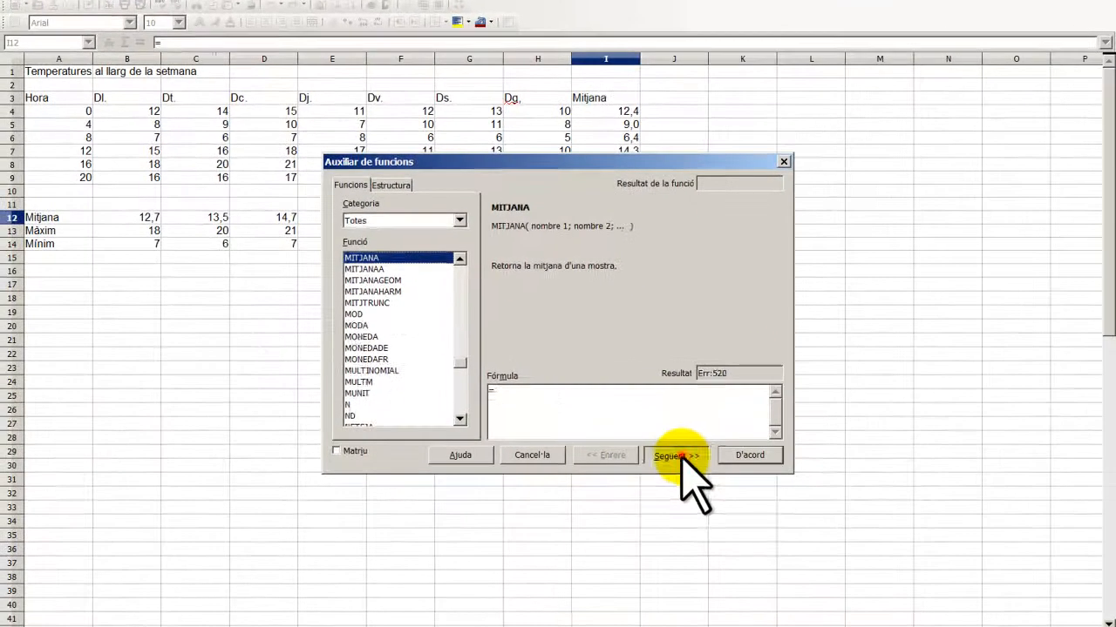
{"action": "left_click", "coordinate": [678, 455]}
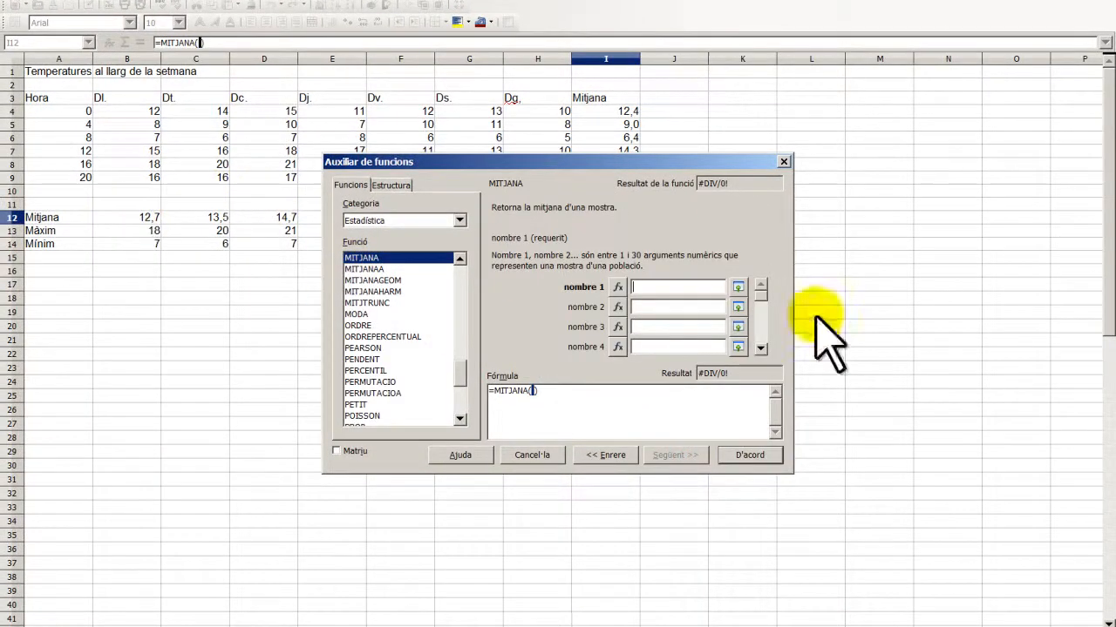
{"action": "left_click_drag", "start_coordinate": [157, 220], "coordinate": [537, 218]}
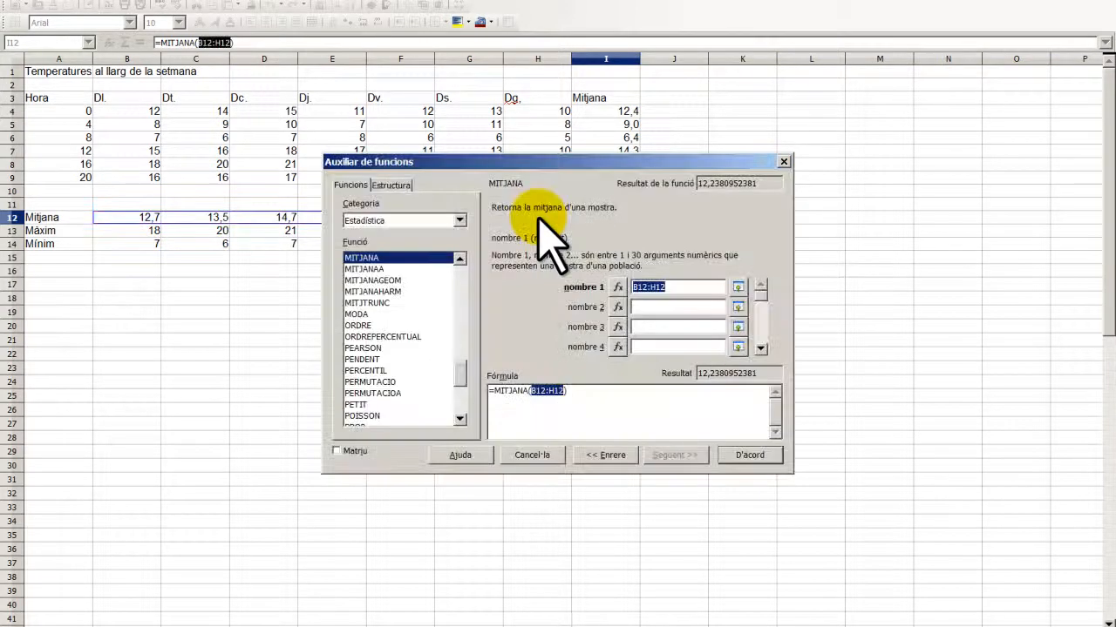
{"action": "key", "text": "Return"}
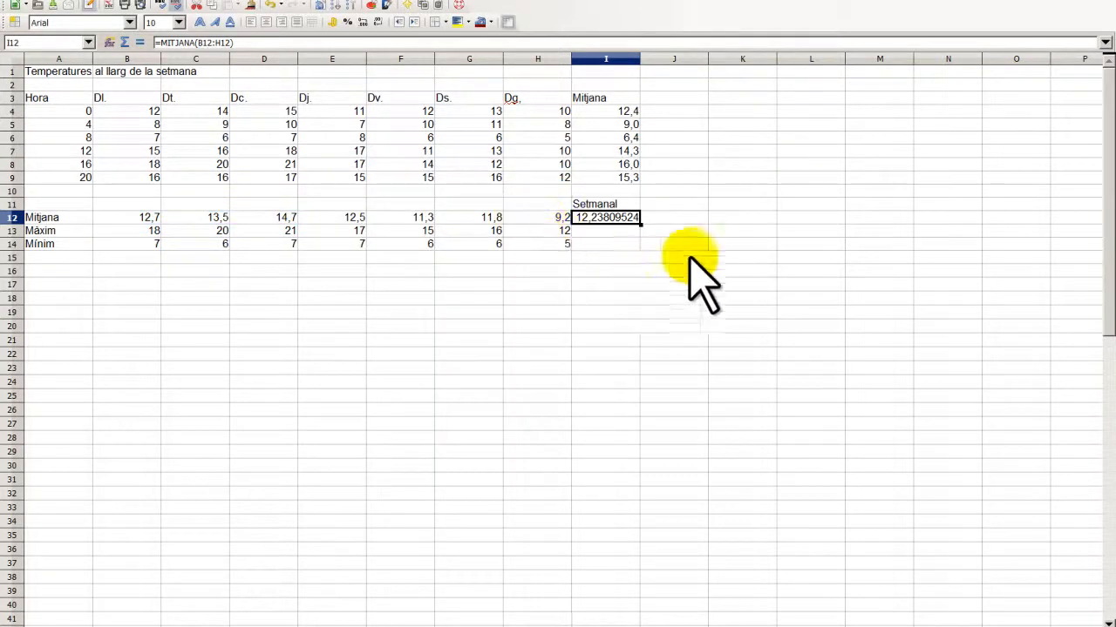
{"action": "left_click", "coordinate": [625, 232]}
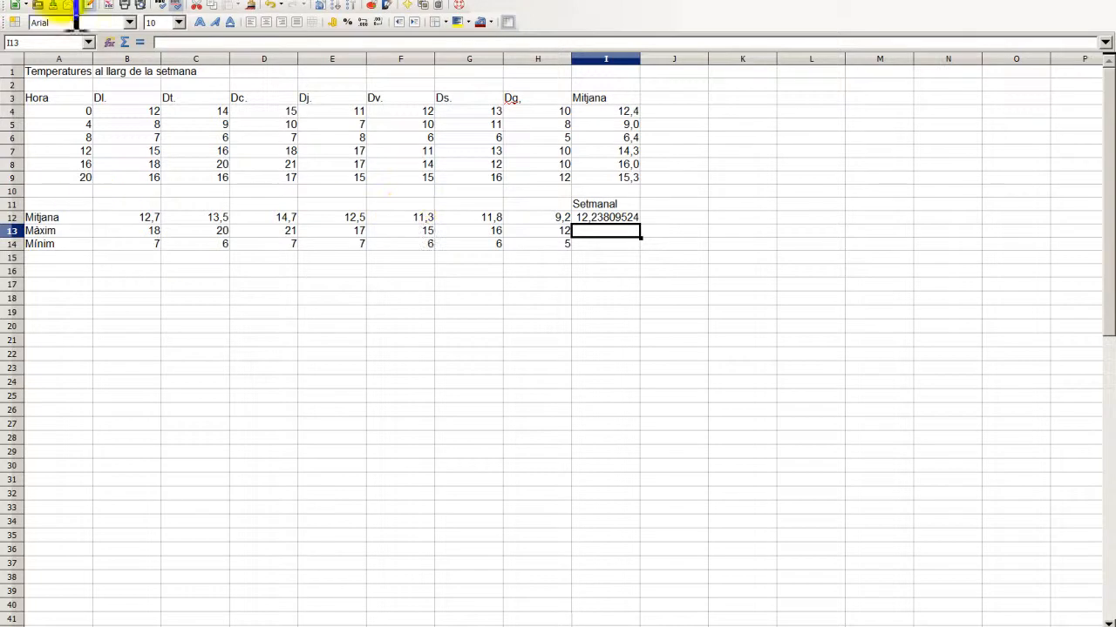
- Enter =MAX(B13:H13) in I13 for a weekly maximum of 21
{"action": "left_click", "coordinate": [108, 41]}
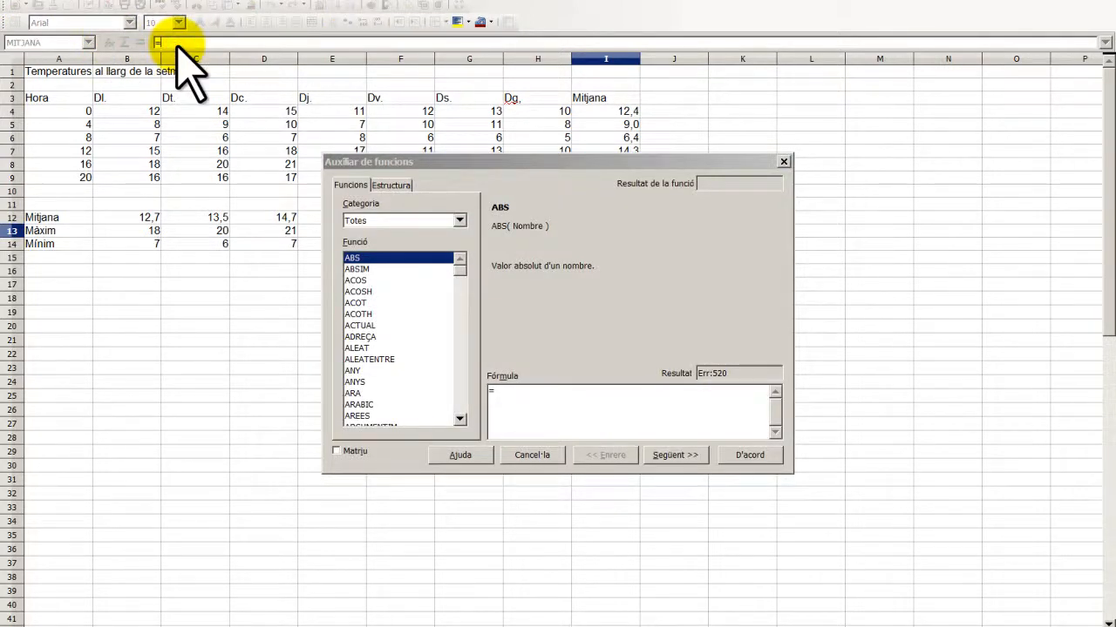
{"action": "left_click", "coordinate": [360, 325]}
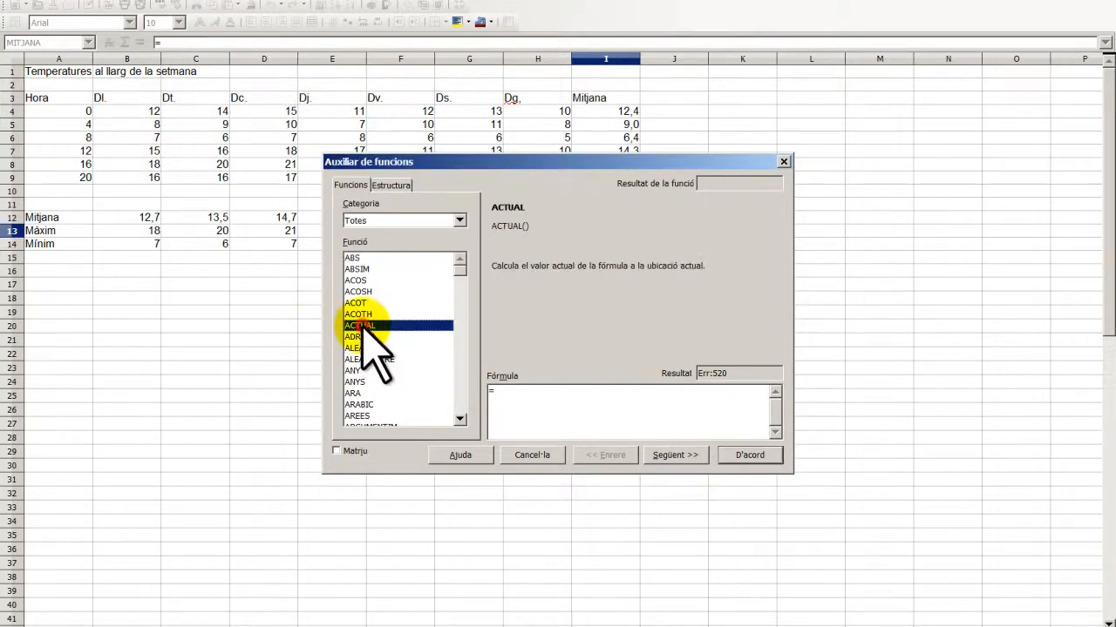
{"action": "type", "text": "max"}
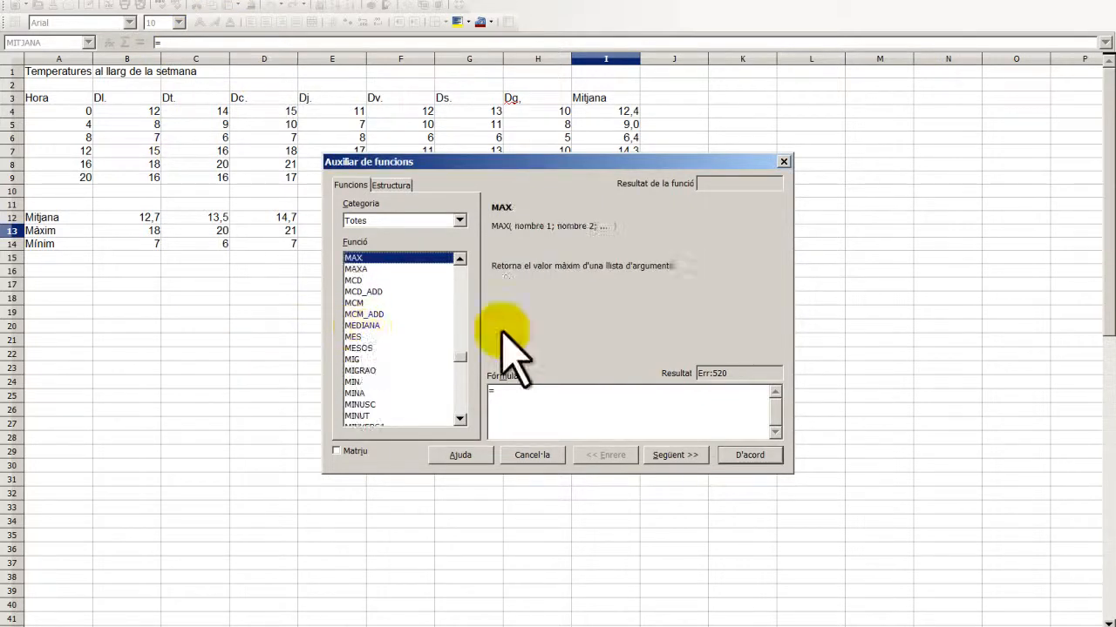
{"action": "left_click", "coordinate": [673, 455]}
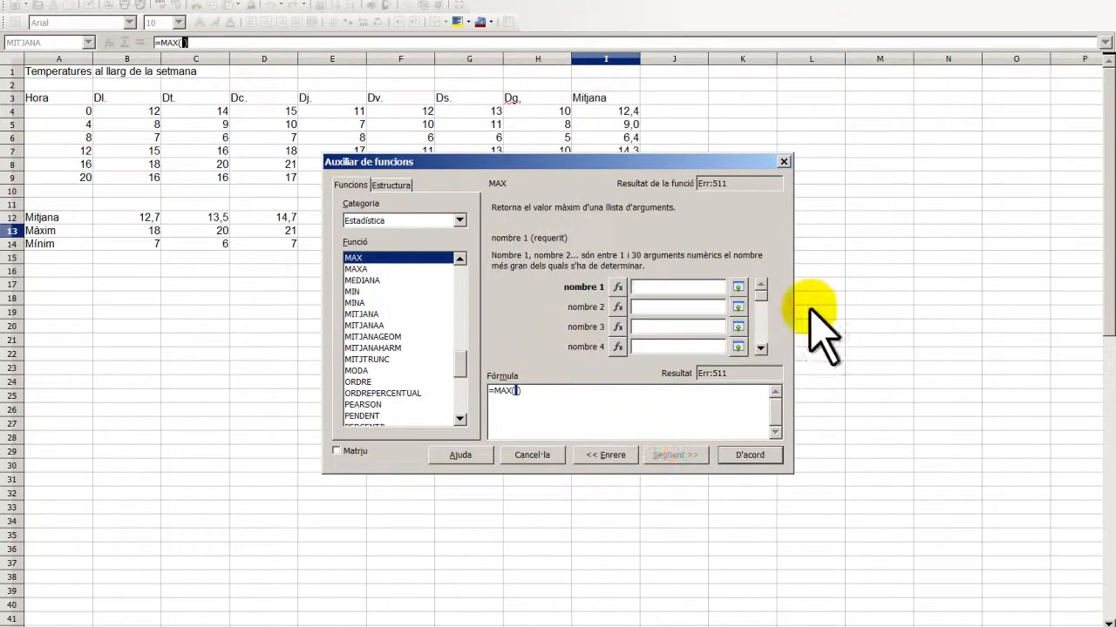
{"action": "left_click", "coordinate": [742, 289]}
{"action": "left_click_drag", "start_coordinate": [155, 231], "coordinate": [553, 231]}
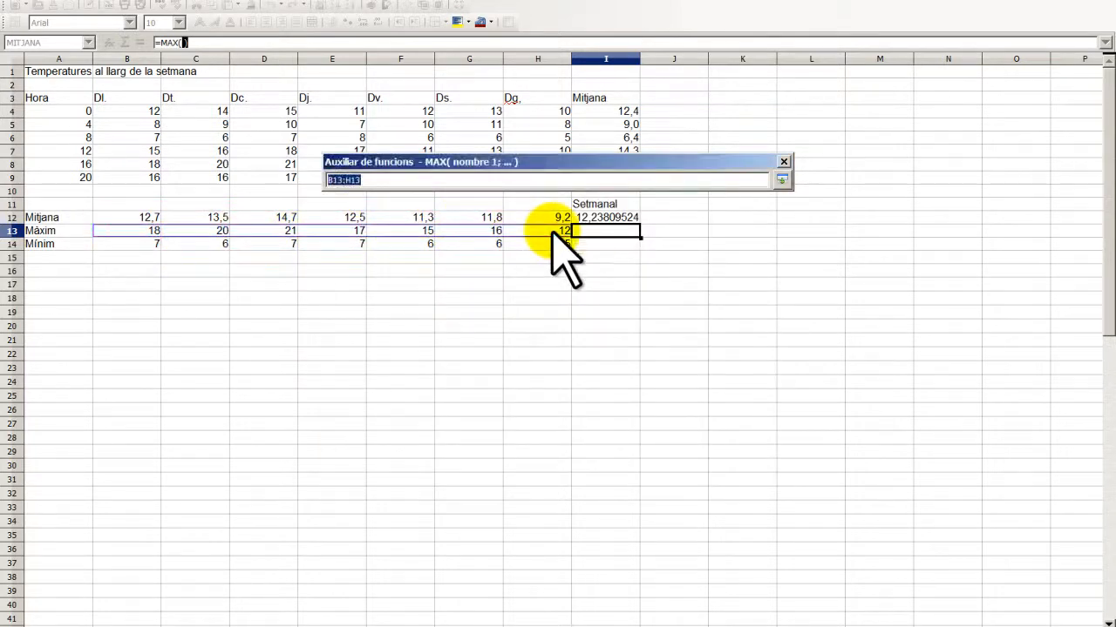
{"action": "key", "text": "Return"}
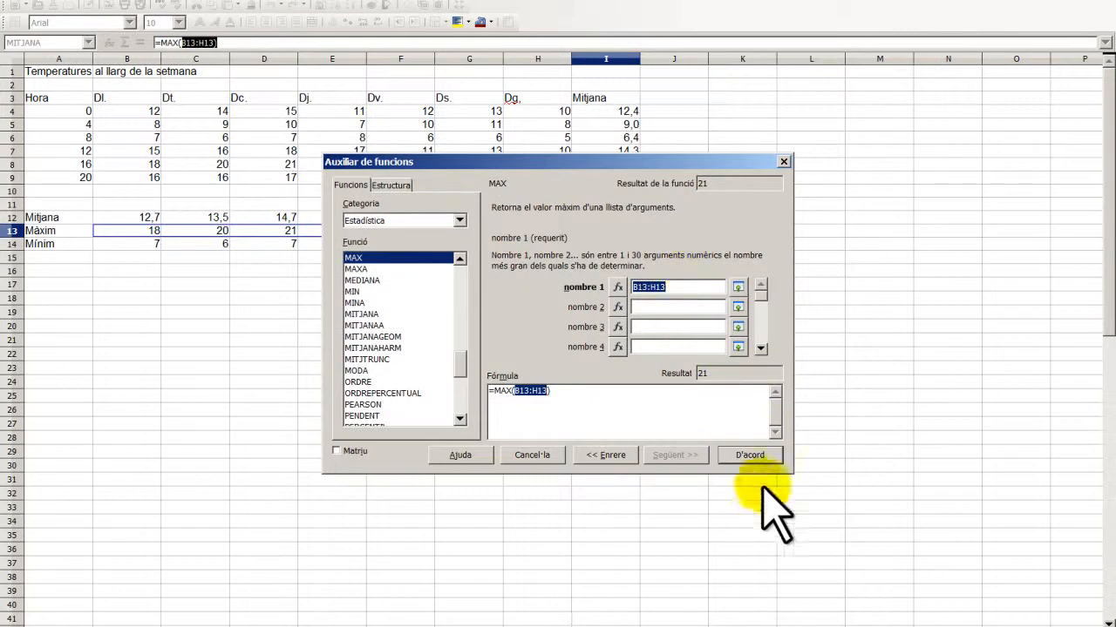
{"action": "left_click", "coordinate": [747, 457]}
- Enter =MIN(B14:H14) in I14 for a weekly minimum of 5
{"action": "left_click_drag", "start_coordinate": [139, 244], "coordinate": [518, 248]}
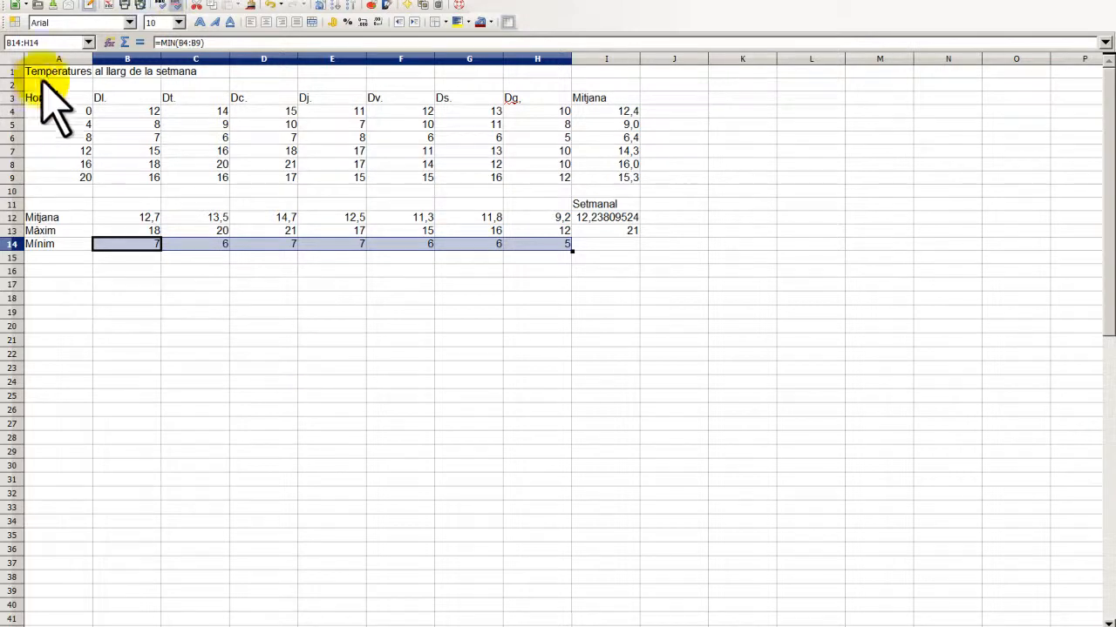
{"action": "left_click", "coordinate": [601, 244]}
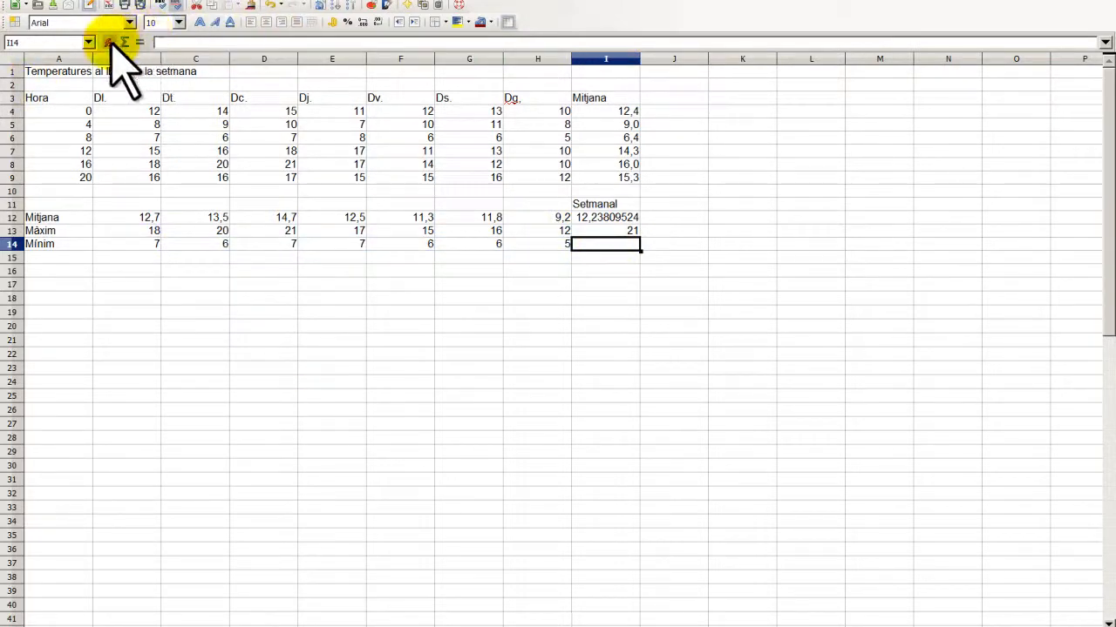
{"action": "left_click", "coordinate": [109, 42]}
{"action": "left_click", "coordinate": [398, 357]}
{"action": "key", "text": "m"}
{"action": "key", "text": "i"}
{"action": "key", "text": "n"}
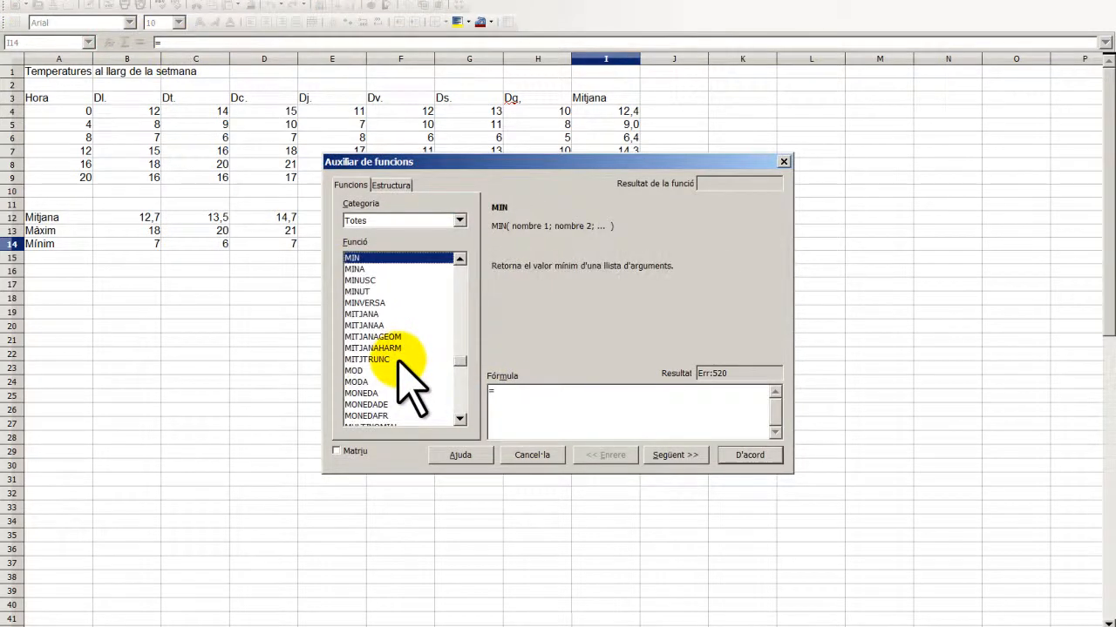
{"action": "left_click", "coordinate": [677, 456]}
{"action": "left_click", "coordinate": [742, 290]}
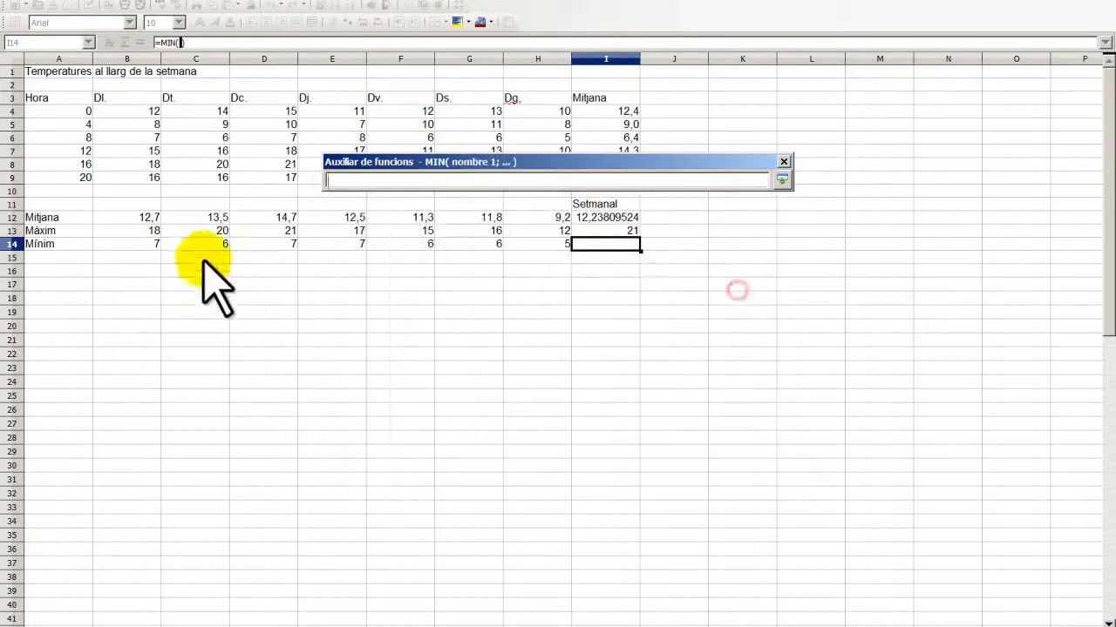
{"action": "left_click_drag", "start_coordinate": [146, 244], "coordinate": [527, 246]}
{"action": "key", "text": "Return"}
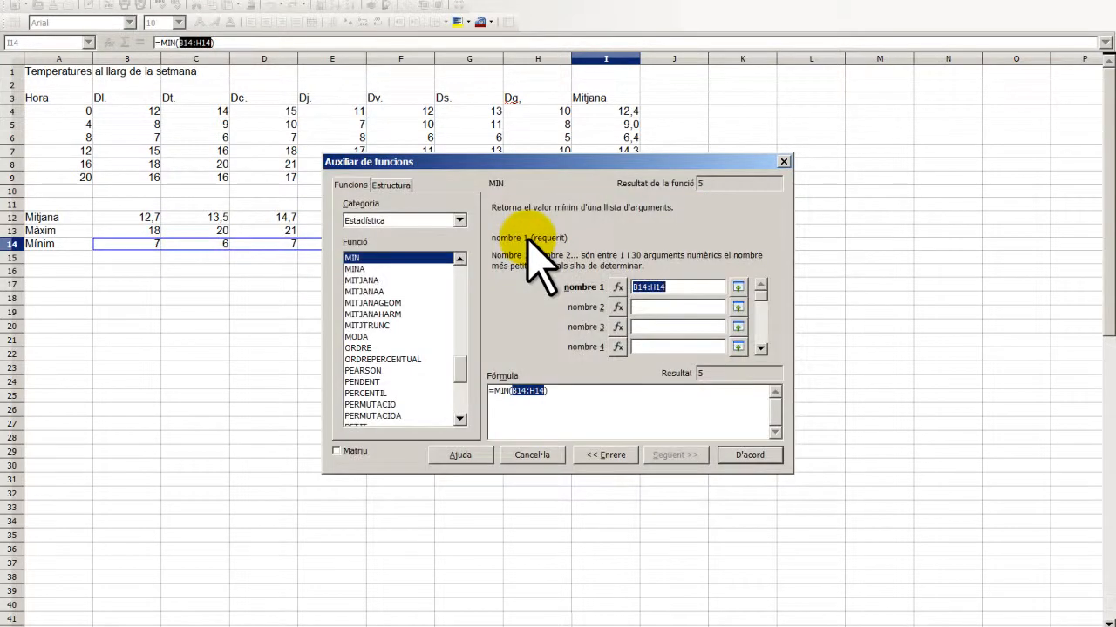
{"action": "left_click", "coordinate": [738, 457]}
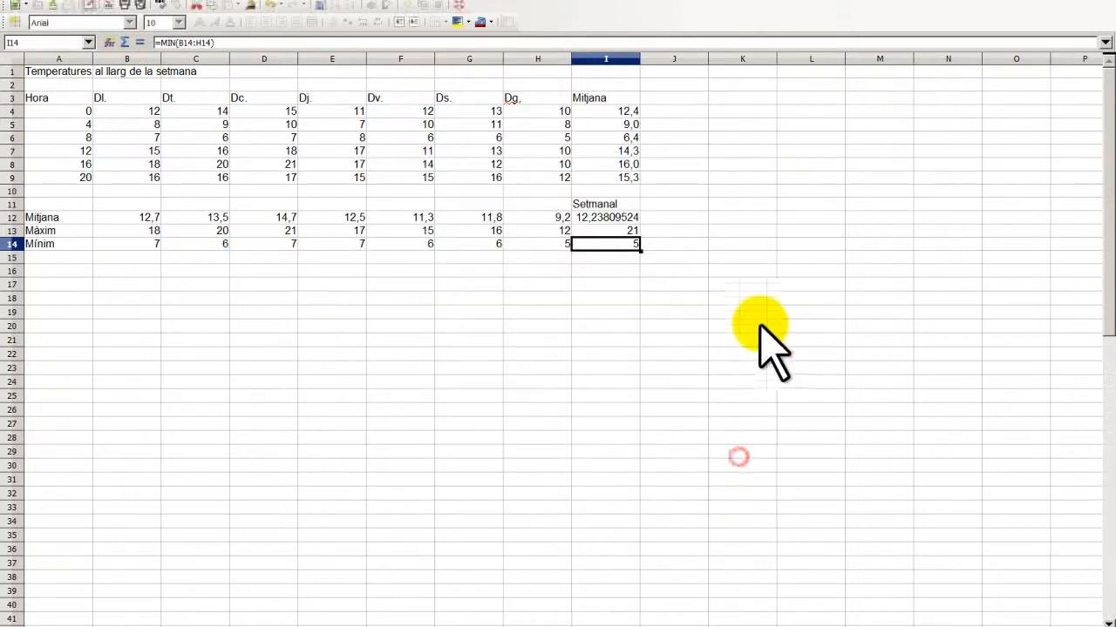
{"action": "left_click_drag", "start_coordinate": [616, 221], "coordinate": [616, 249]}
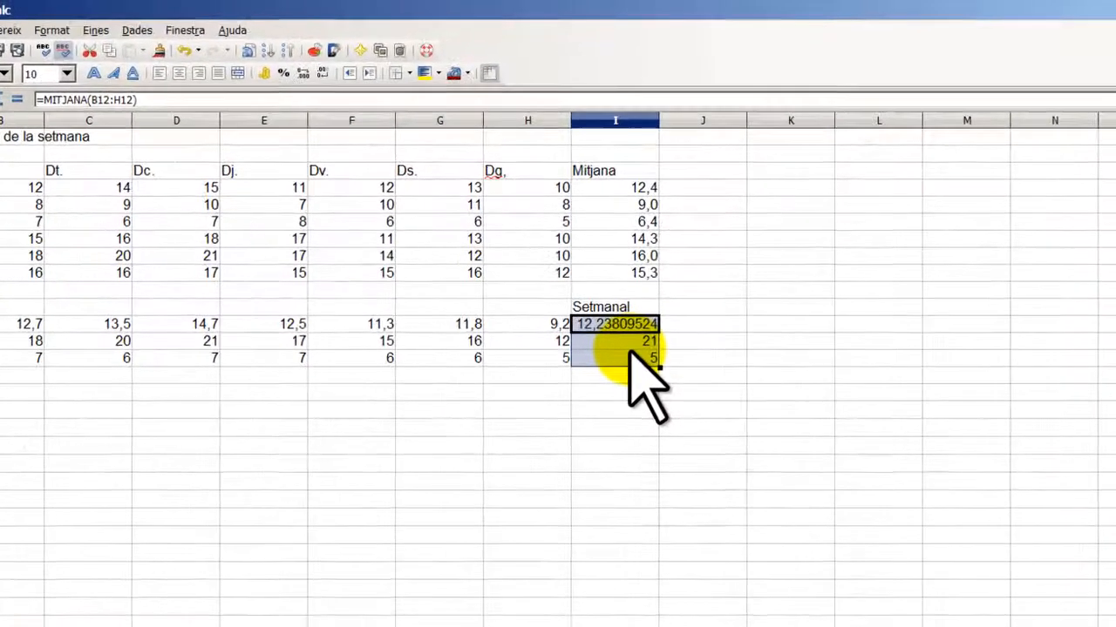
- Try the toolbar decimal-place button on I12, then undo the change
{"action": "right_click", "coordinate": [614, 239]}
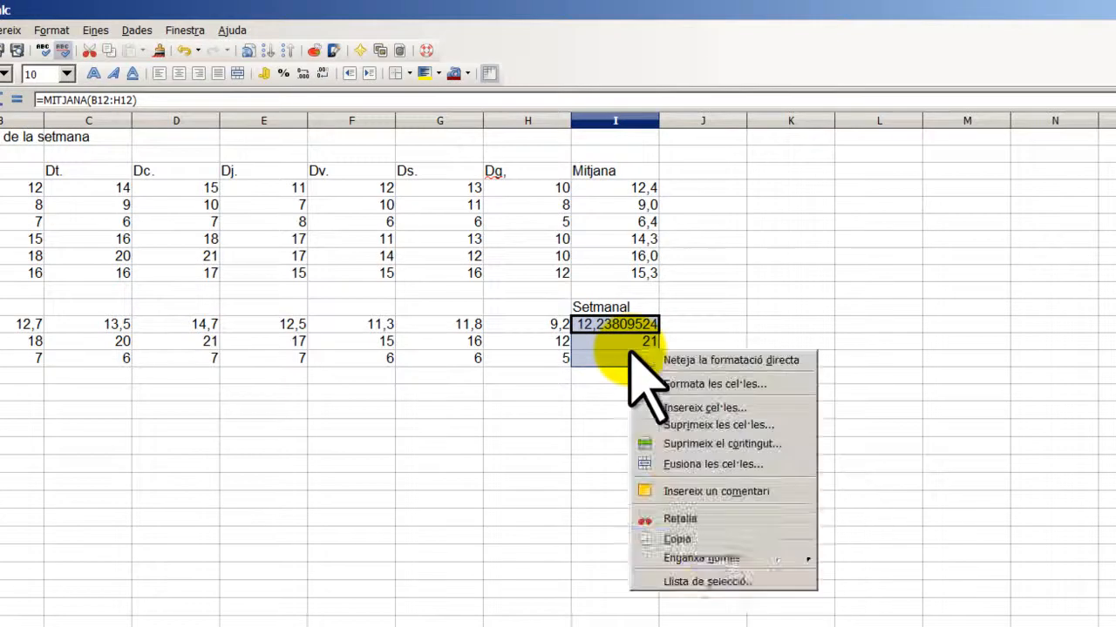
{"action": "left_click", "coordinate": [787, 308]}
{"action": "left_click", "coordinate": [628, 325]}
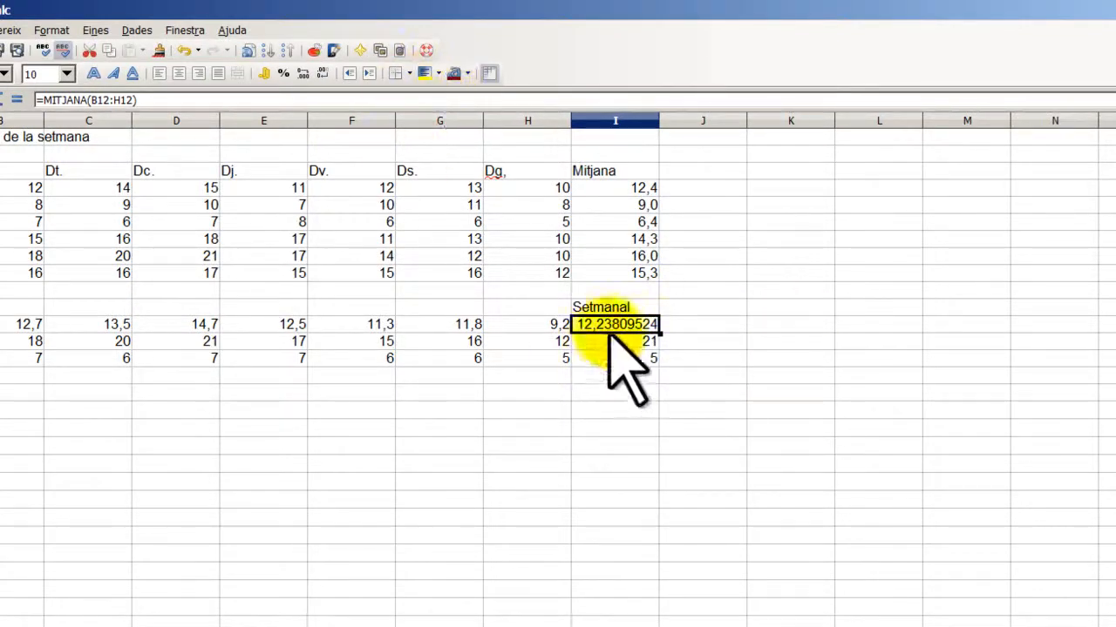
{"action": "left_click", "coordinate": [309, 77]}
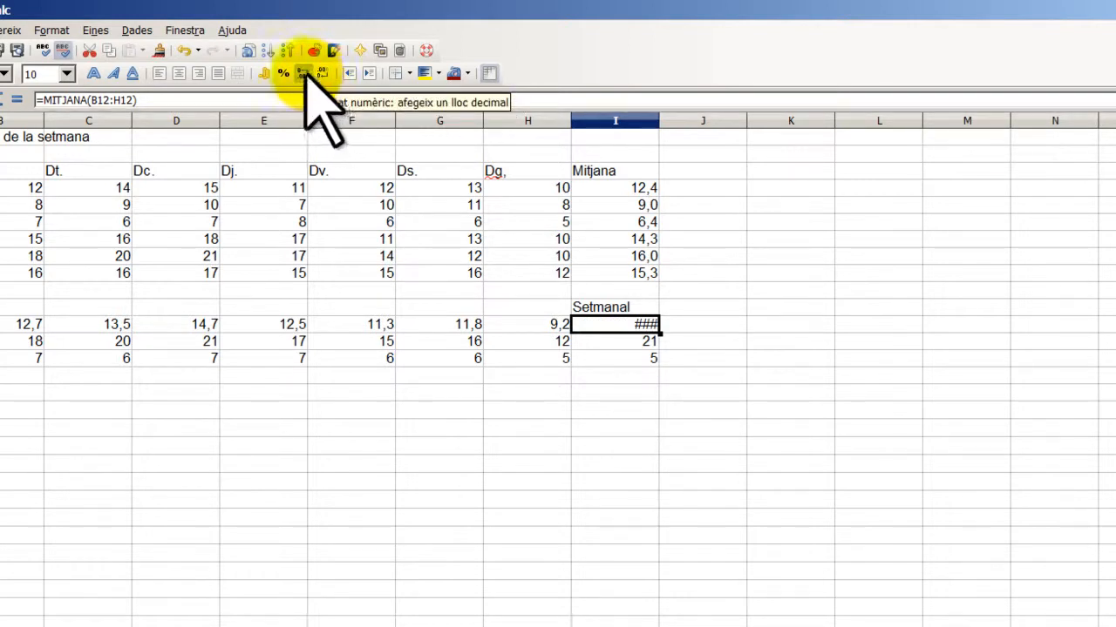
{"action": "left_click", "coordinate": [305, 74]}
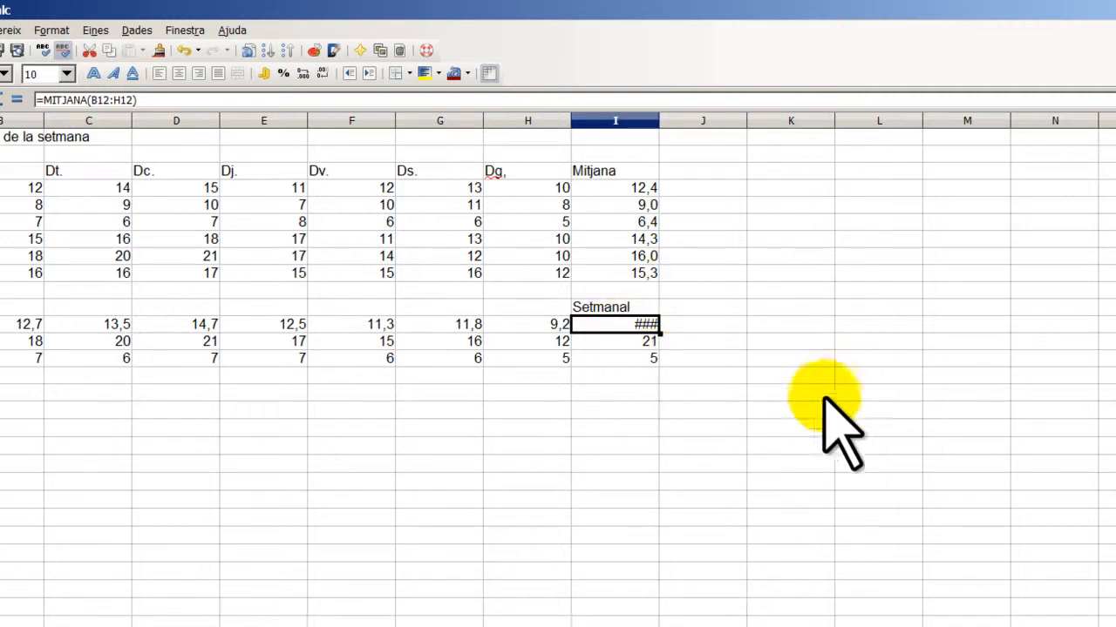
{"action": "key", "text": "ctrl+z"}
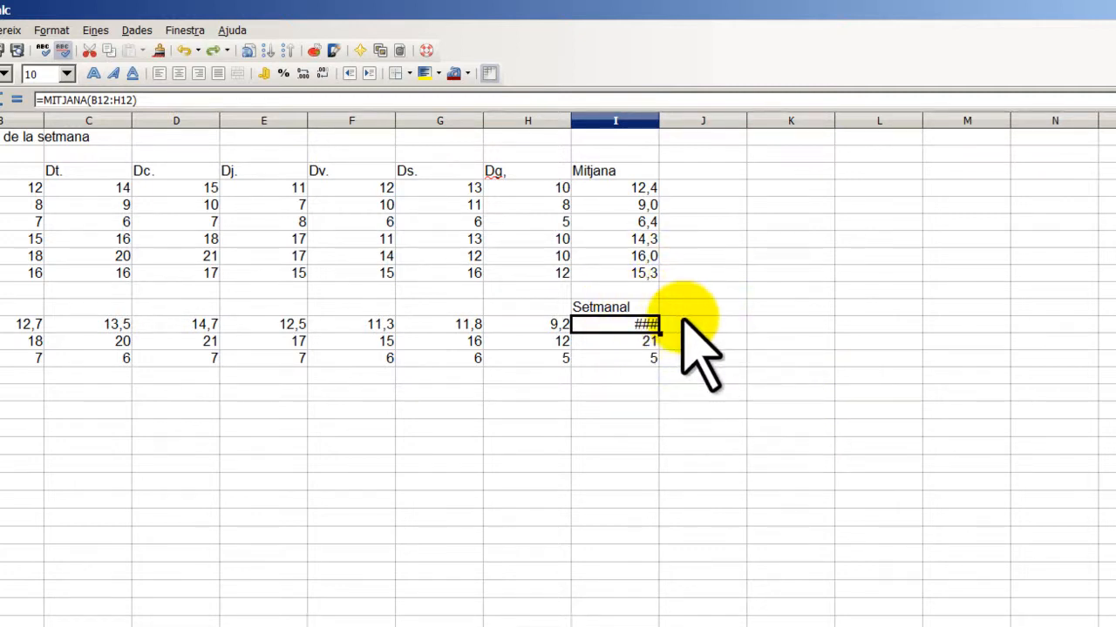
{"action": "left_click", "coordinate": [682, 325]}
{"action": "left_click", "coordinate": [628, 326]}
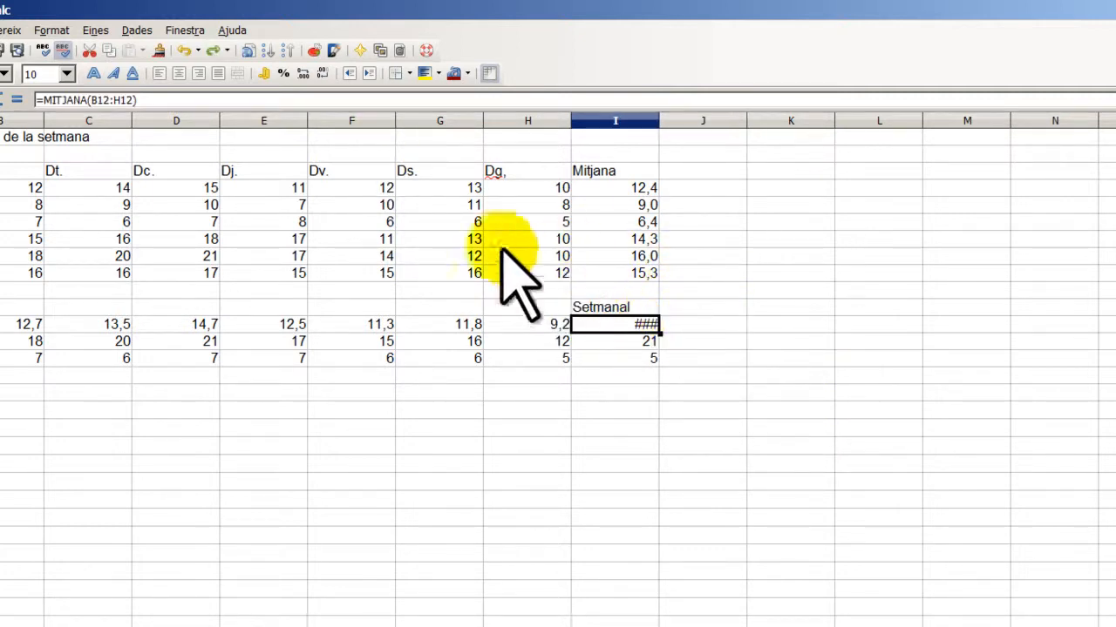
- Set I12 to 1 decimal place so it reads 12,2, and show Styles and Formatting
{"action": "left_click", "coordinate": [52, 30]}
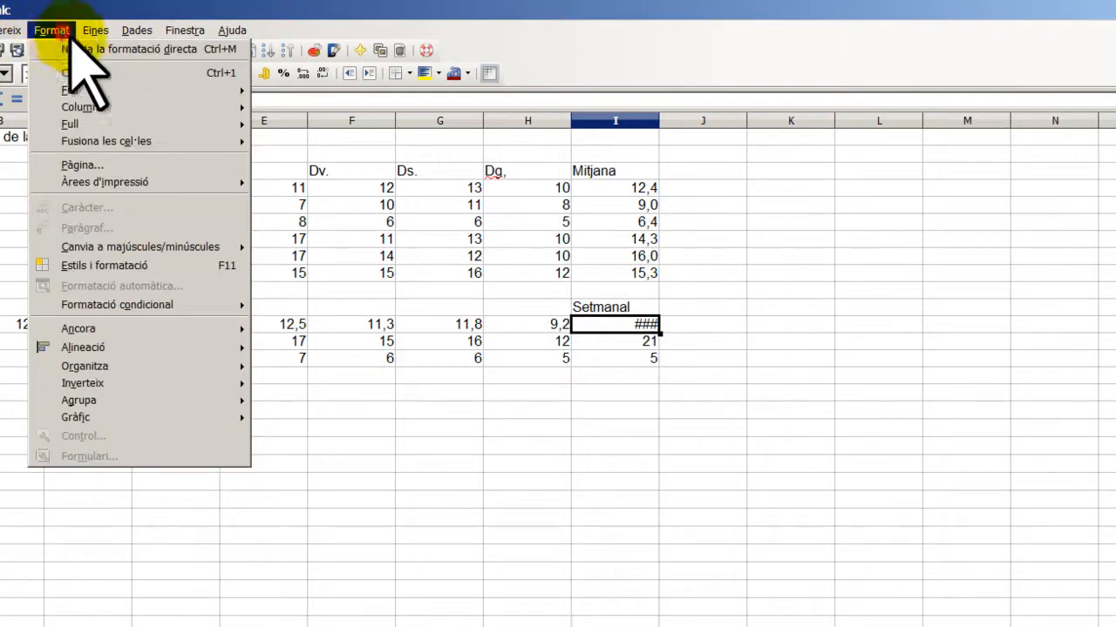
{"action": "left_click", "coordinate": [98, 72]}
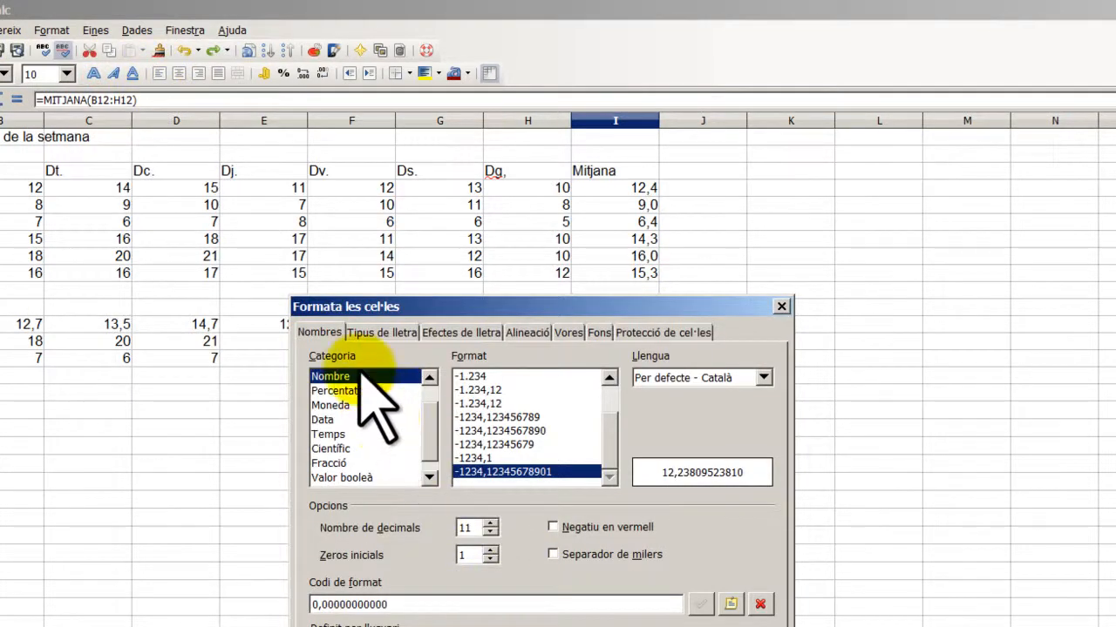
{"action": "double_click", "coordinate": [488, 528]}
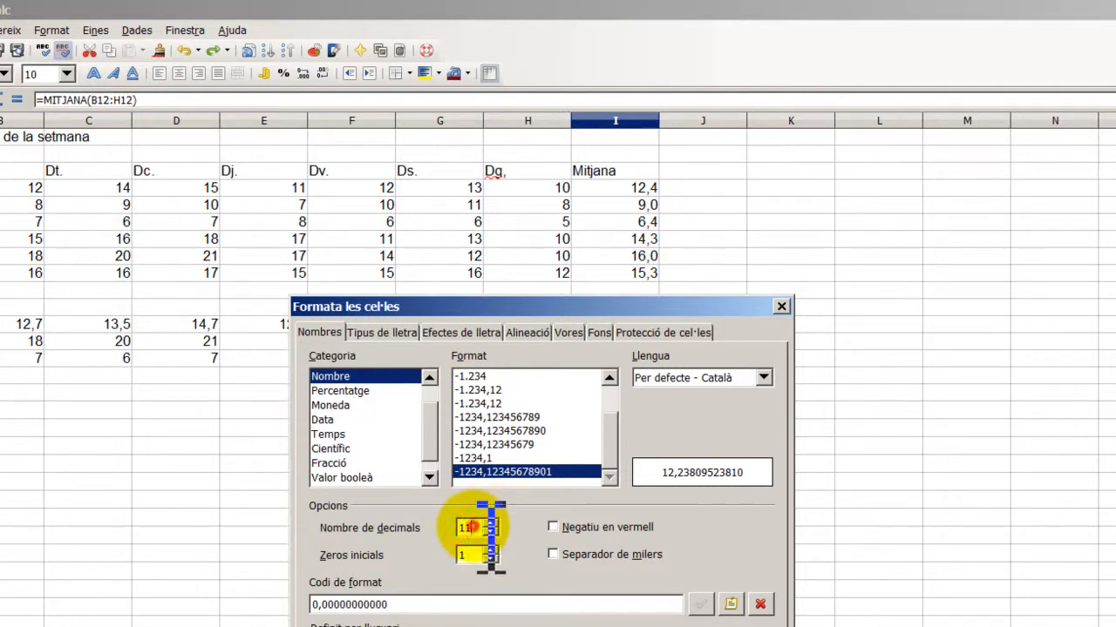
{"action": "left_click_drag", "start_coordinate": [473, 527], "coordinate": [429, 531]}
{"action": "type", "text": "1"}
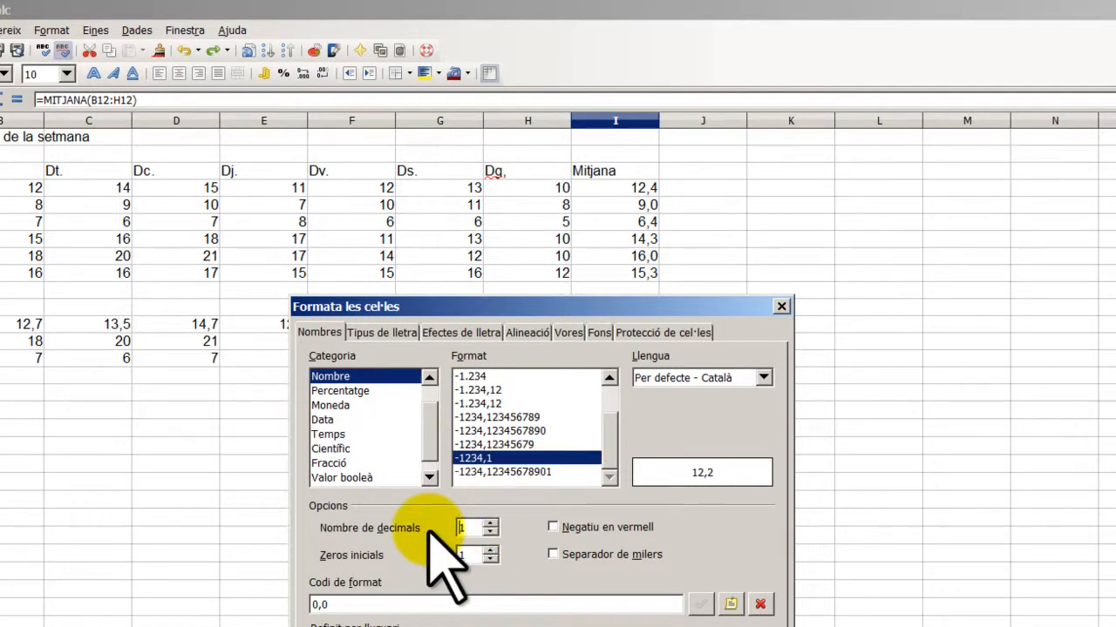
{"action": "key", "text": "Return"}
{"action": "left_click", "coordinate": [515, 501]}
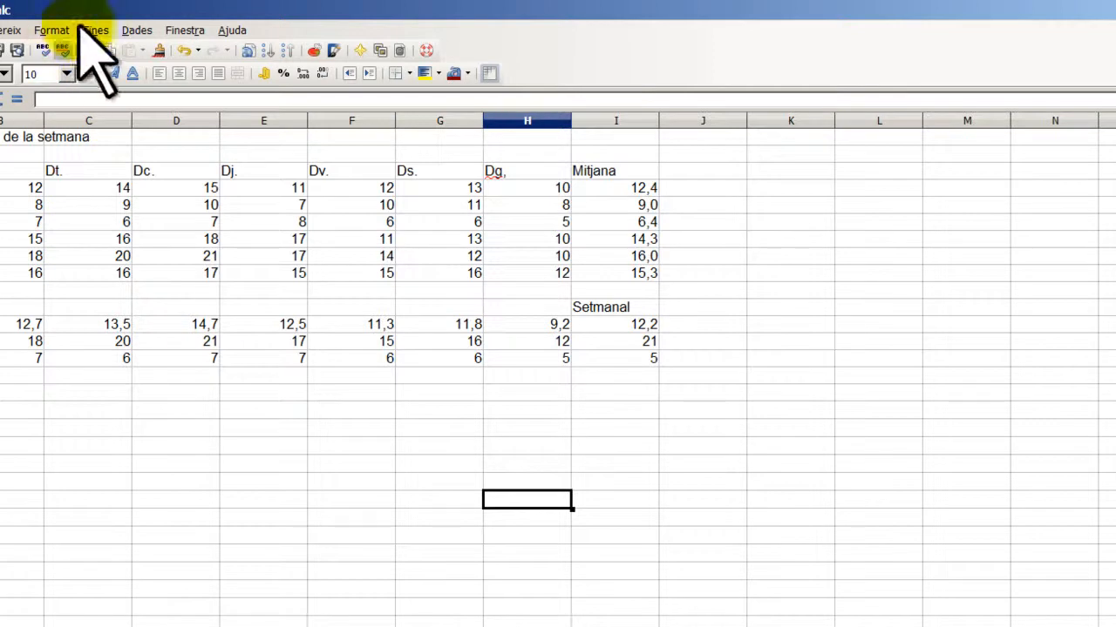
{"action": "left_click", "coordinate": [52, 30]}
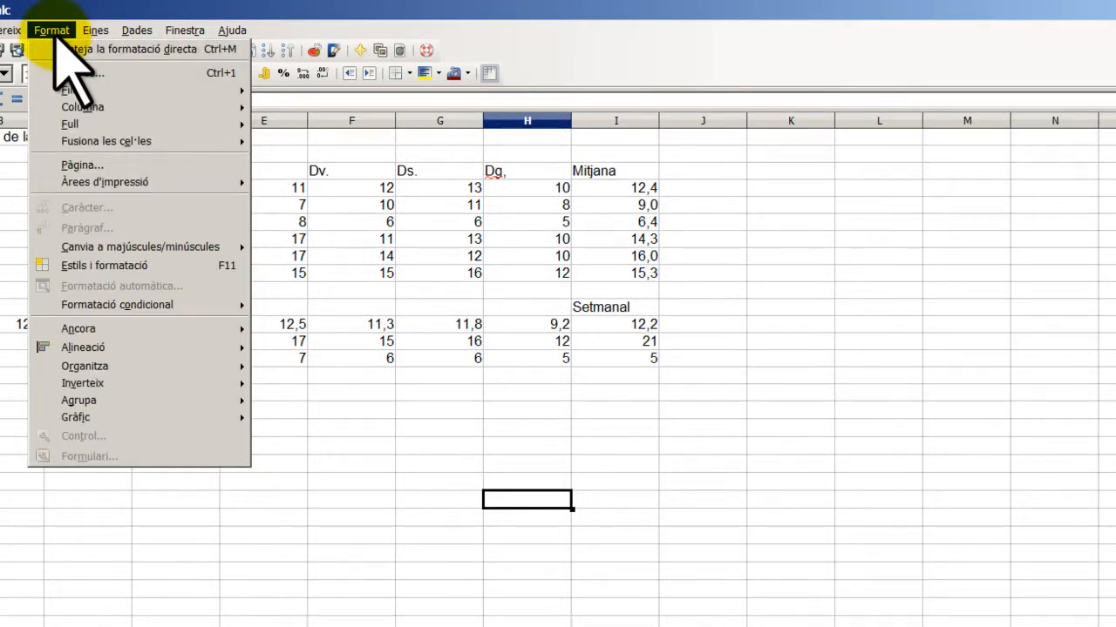
{"action": "left_click", "coordinate": [131, 266]}
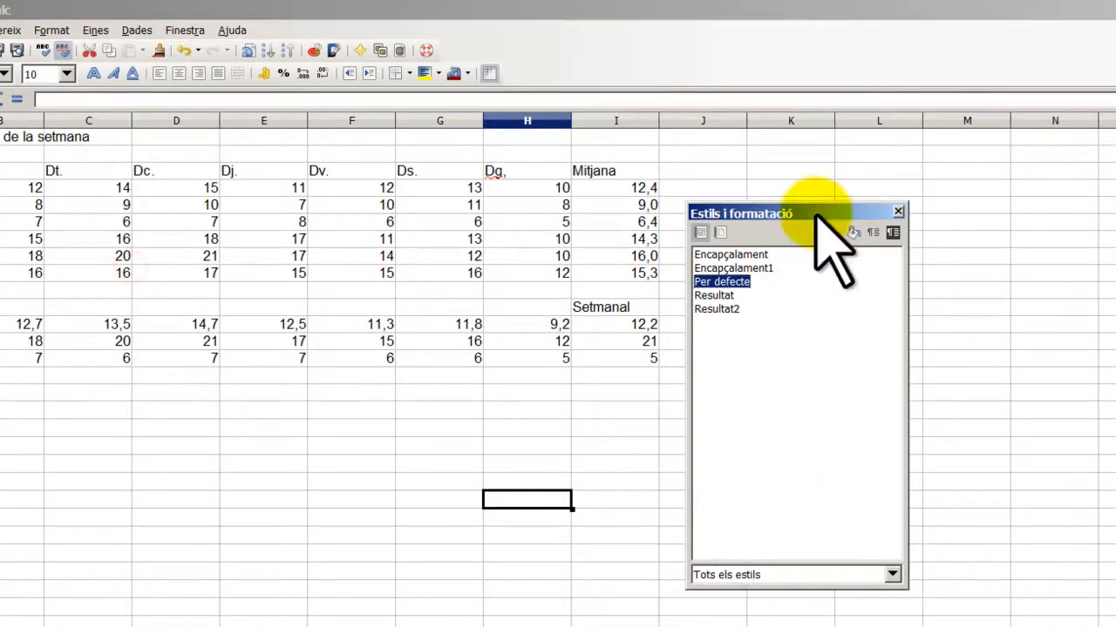
- Move the Styles panel lower and start a new cell style from its list
{"action": "left_click_drag", "start_coordinate": [811, 214], "coordinate": [815, 250]}
{"action": "right_click", "coordinate": [751, 407]}
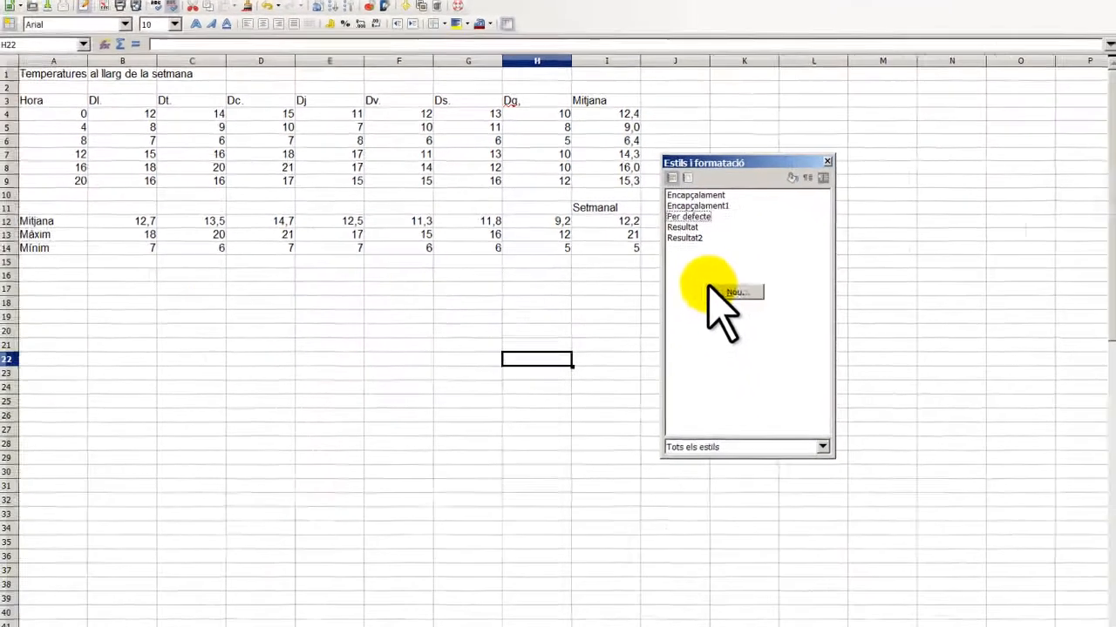
{"action": "left_click", "coordinate": [729, 288]}
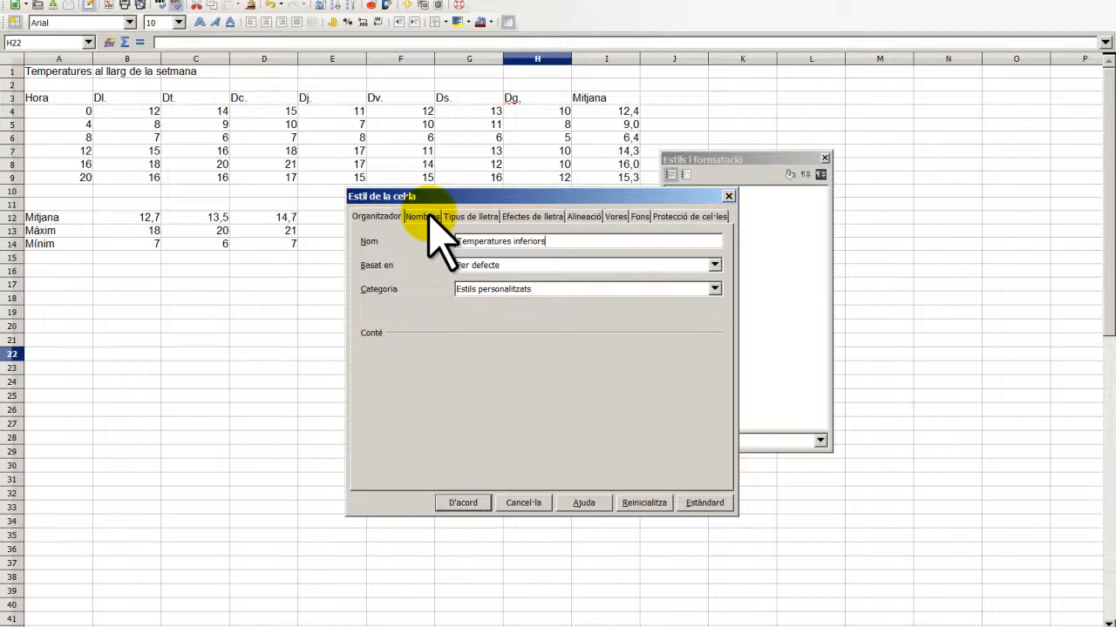
- Set the Temperatures inferiors style's font colour to Blau clar and save the style
{"action": "left_click", "coordinate": [471, 217]}
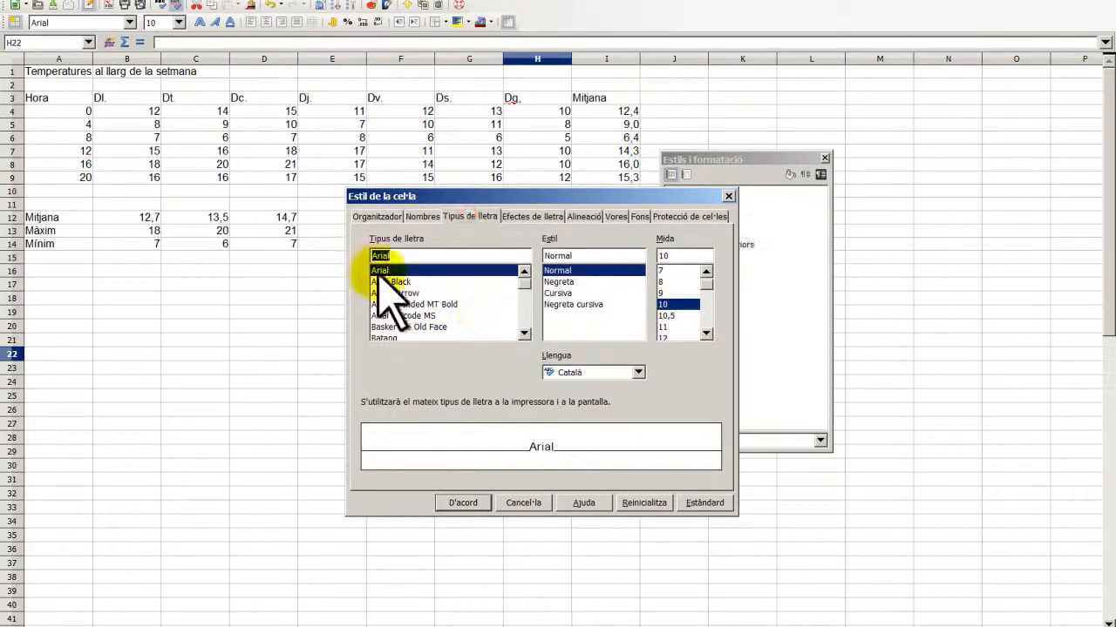
{"action": "left_click", "coordinate": [527, 219]}
{"action": "left_click", "coordinate": [479, 254]}
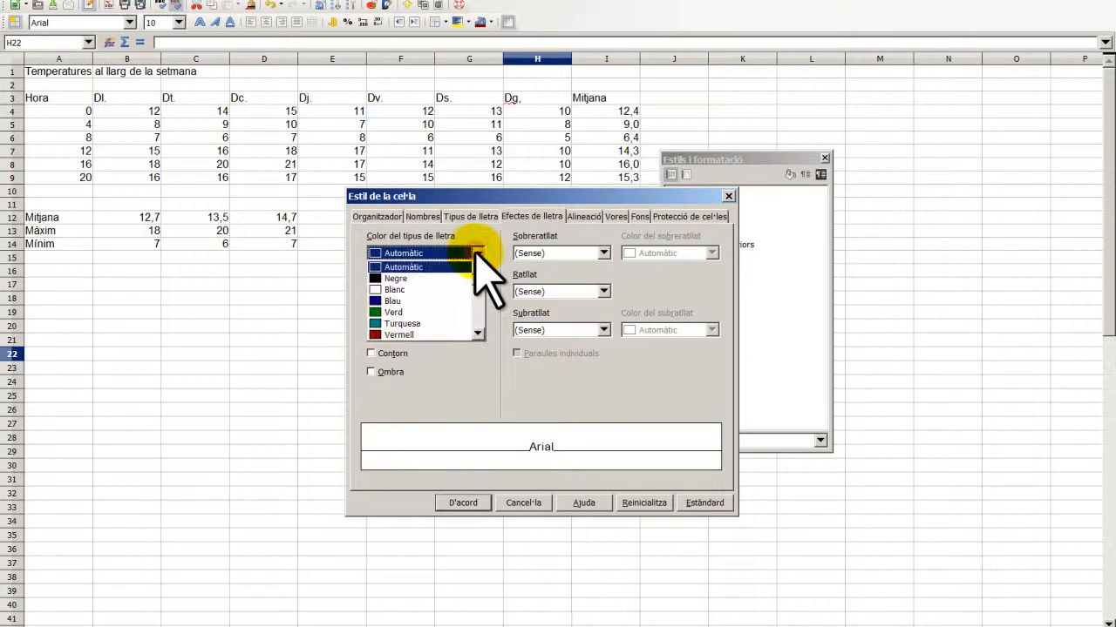
{"action": "left_click", "coordinate": [419, 302]}
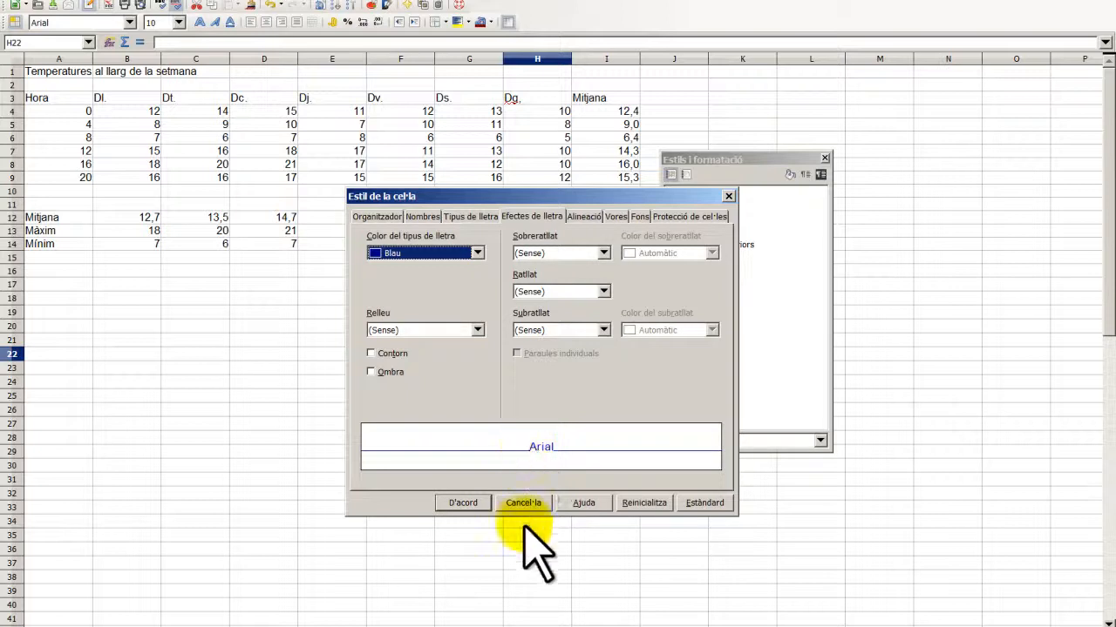
{"action": "left_click", "coordinate": [478, 253]}
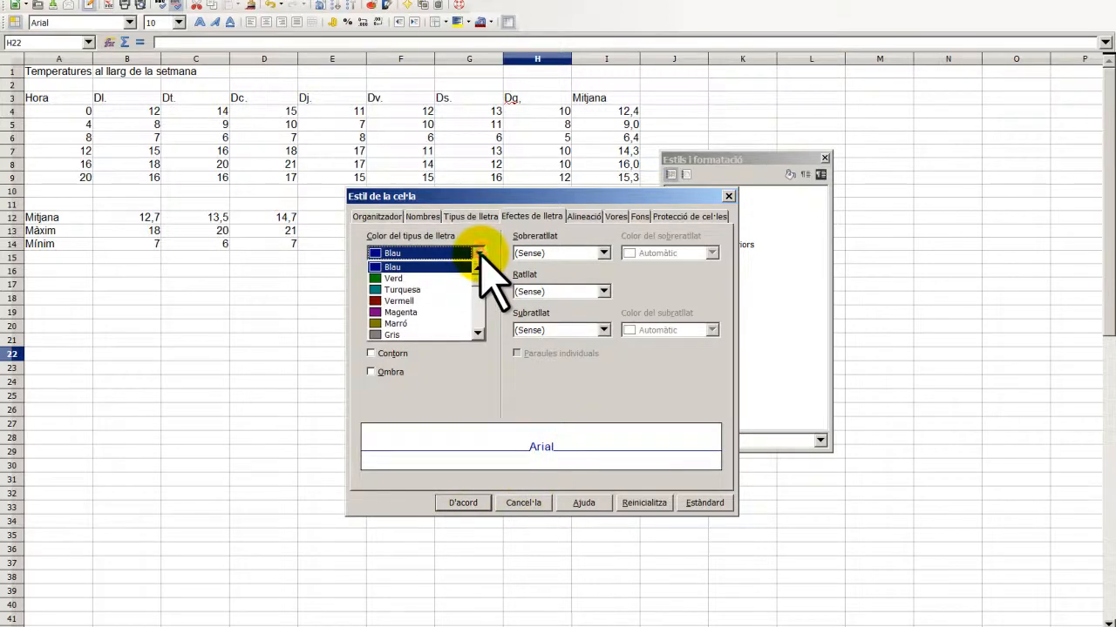
{"action": "left_click", "coordinate": [478, 334]}
{"action": "left_click", "coordinate": [478, 335]}
{"action": "left_click", "coordinate": [478, 335]}
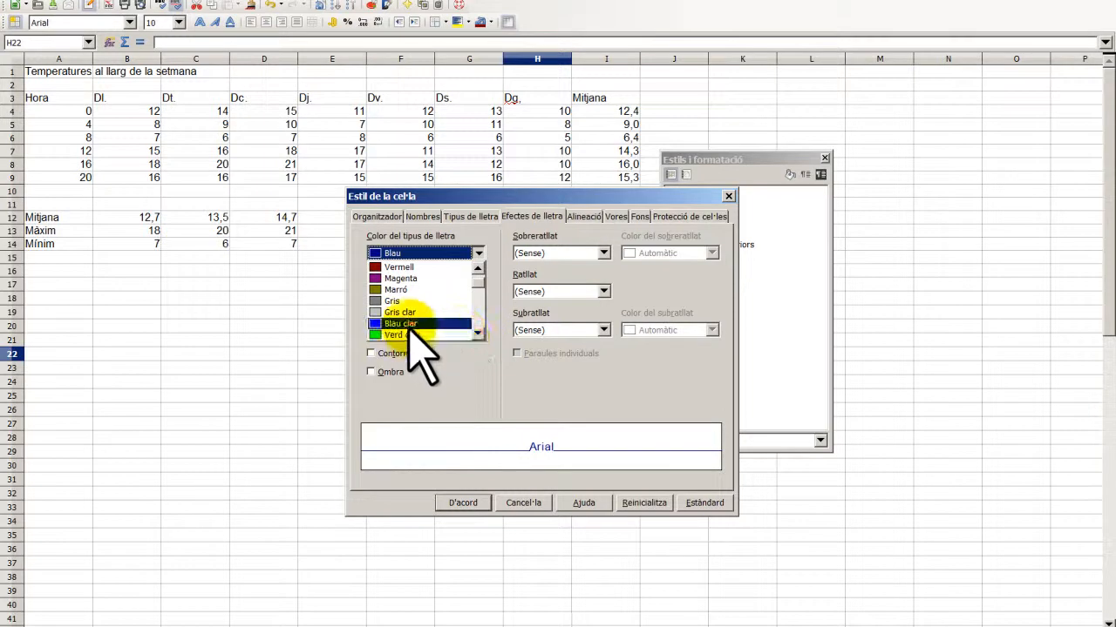
{"action": "left_click", "coordinate": [410, 324]}
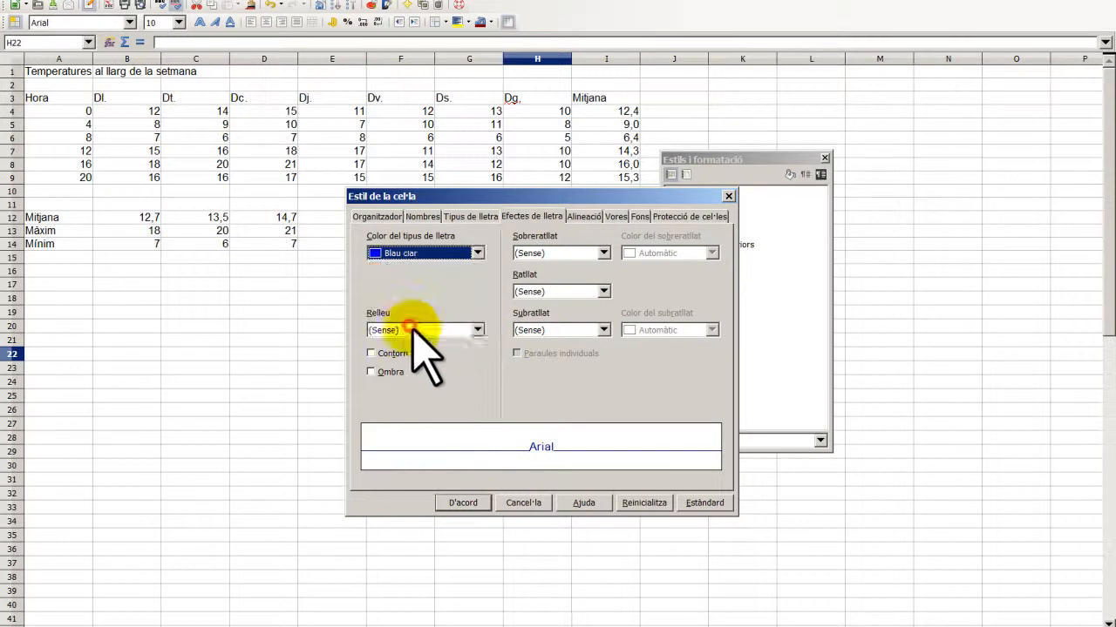
{"action": "left_click", "coordinate": [463, 503]}
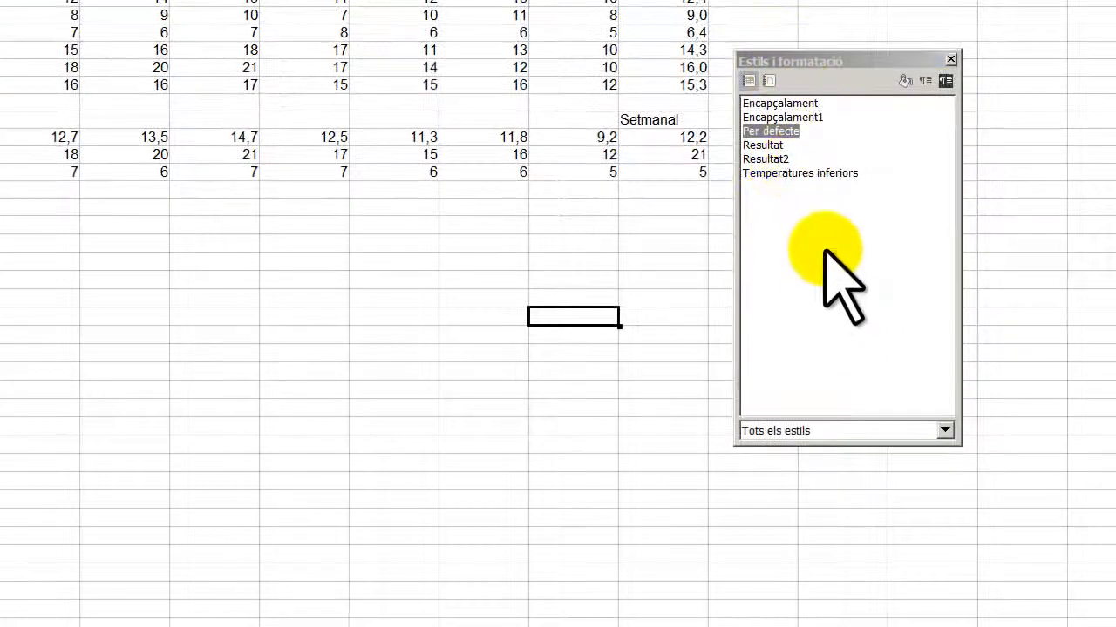
- Start a new cell style and name it Temperatures superiors
{"action": "right_click", "coordinate": [825, 251]}
{"action": "left_click", "coordinate": [858, 260]}
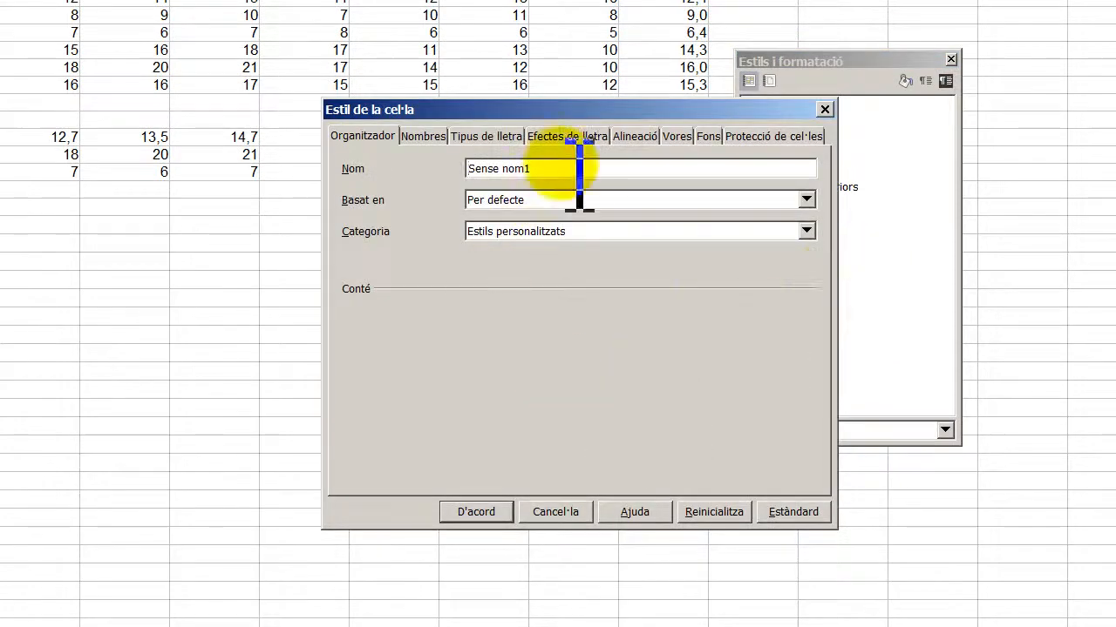
{"action": "left_click_drag", "start_coordinate": [561, 165], "coordinate": [485, 168]}
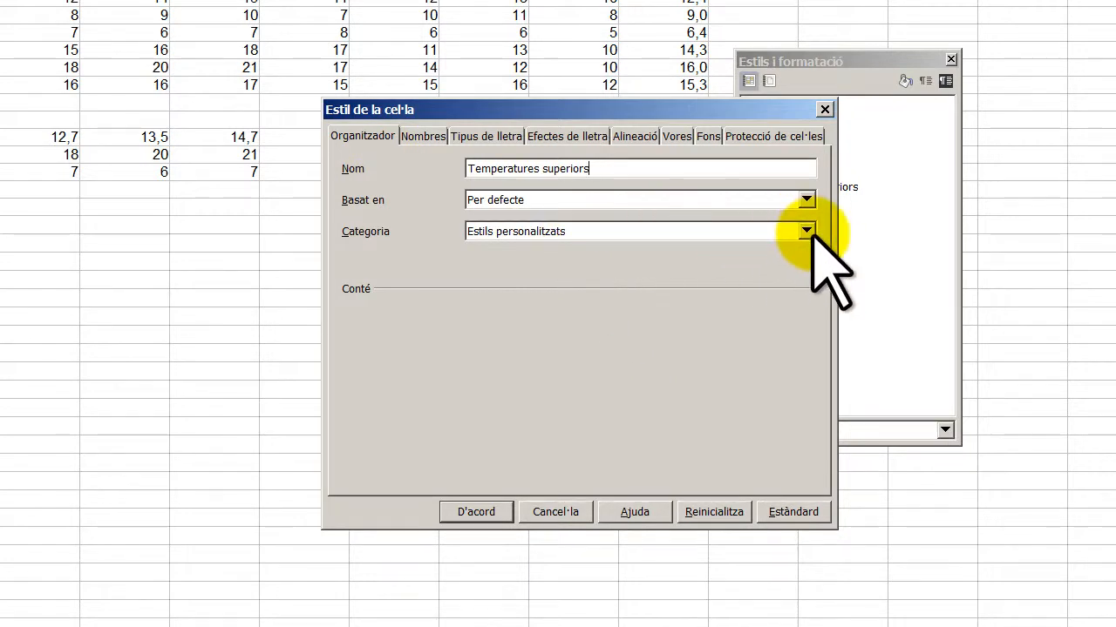
- Give the style a Vermell clar font colour and save it
{"action": "left_click", "coordinate": [470, 136]}
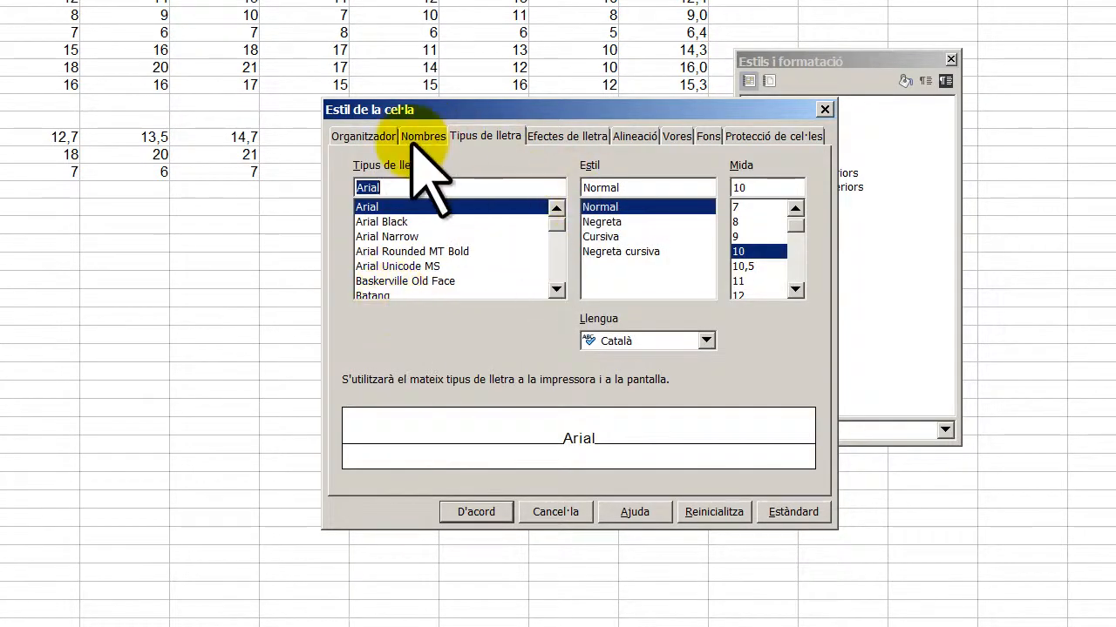
{"action": "left_click", "coordinate": [423, 137]}
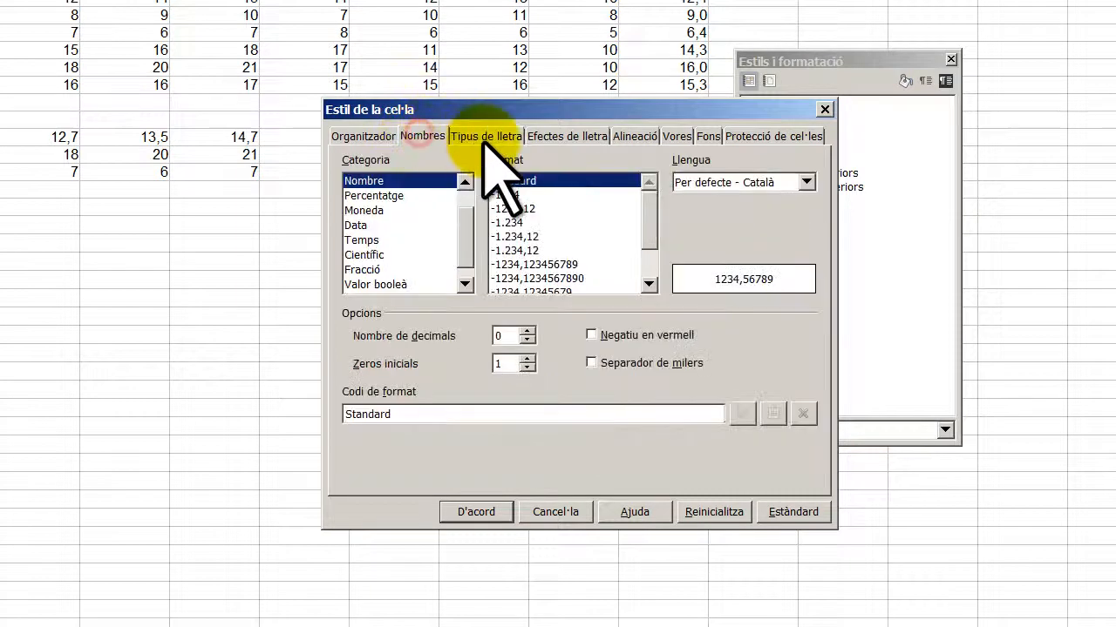
{"action": "left_click", "coordinate": [561, 135]}
{"action": "left_click", "coordinate": [497, 184]}
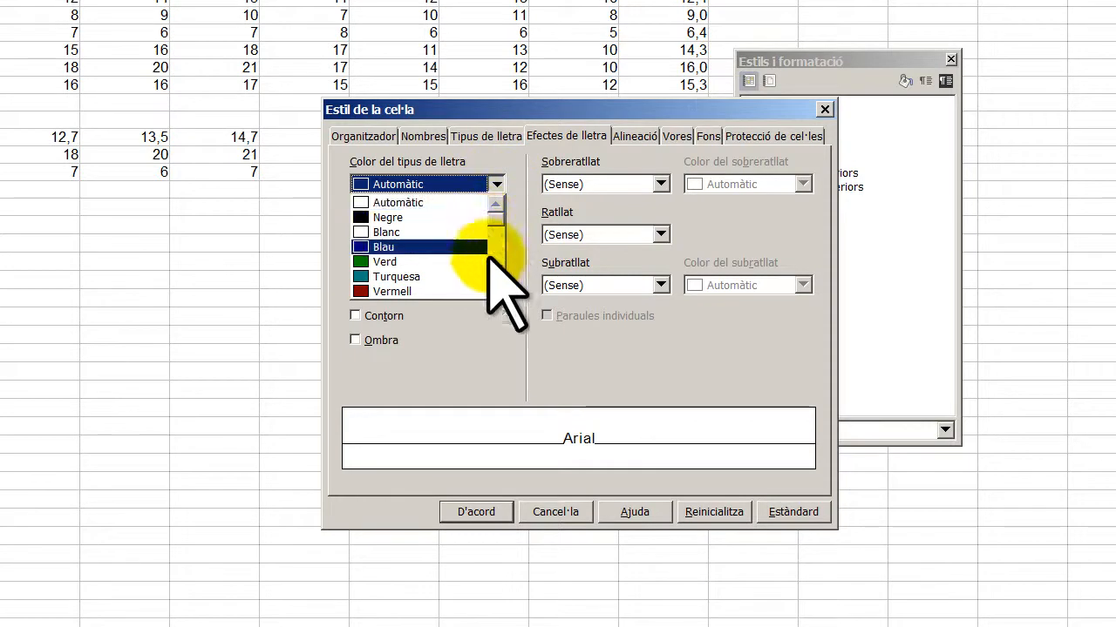
{"action": "left_click", "coordinate": [495, 291]}
{"action": "left_click", "coordinate": [495, 291]}
{"action": "left_click", "coordinate": [495, 291]}
{"action": "left_click", "coordinate": [495, 291]}
{"action": "left_click", "coordinate": [495, 291]}
{"action": "left_click", "coordinate": [495, 291]}
{"action": "left_click", "coordinate": [495, 292]}
{"action": "left_click", "coordinate": [451, 293]}
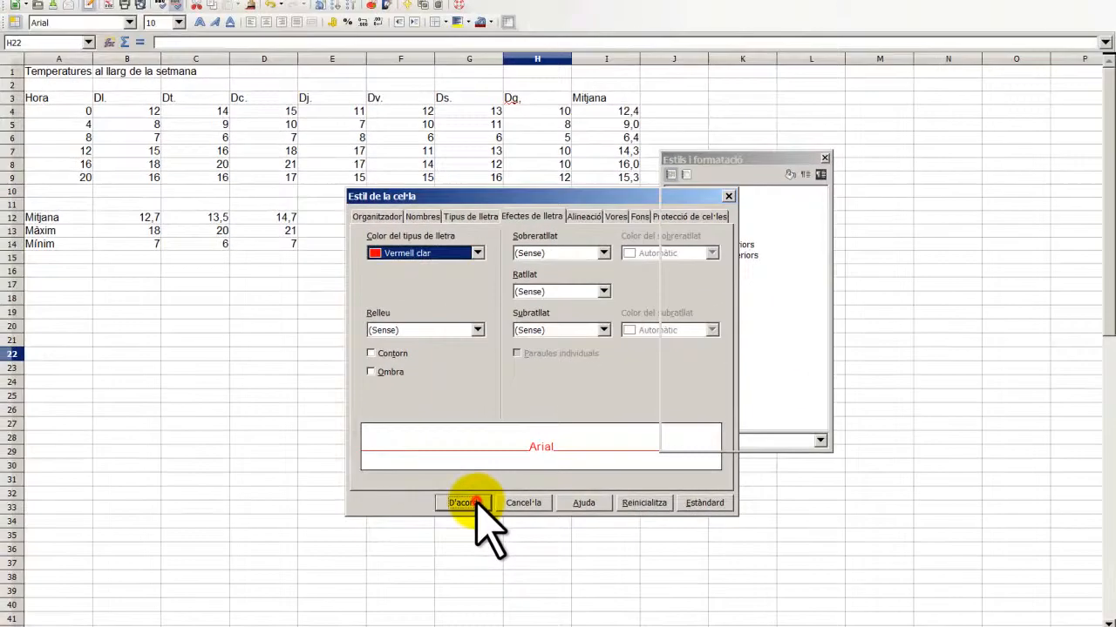
{"action": "left_click", "coordinate": [471, 506]}
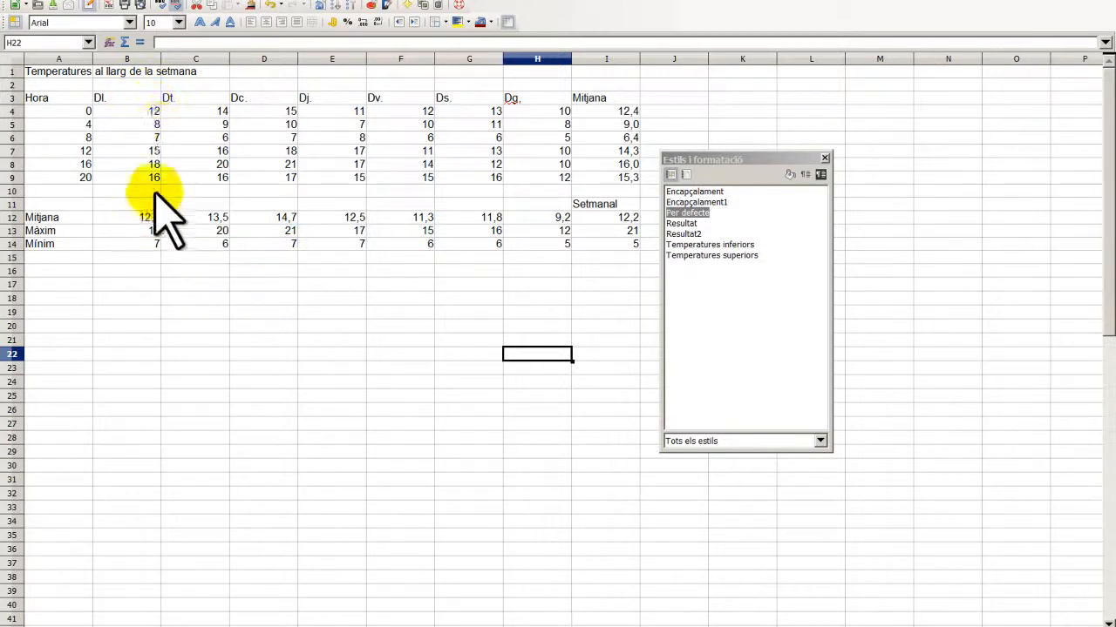
- Select the Monday values B4:B9 and open Conditional Formatting
{"action": "left_click", "coordinate": [150, 114]}
{"action": "left_click_drag", "start_coordinate": [149, 113], "coordinate": [155, 184]}
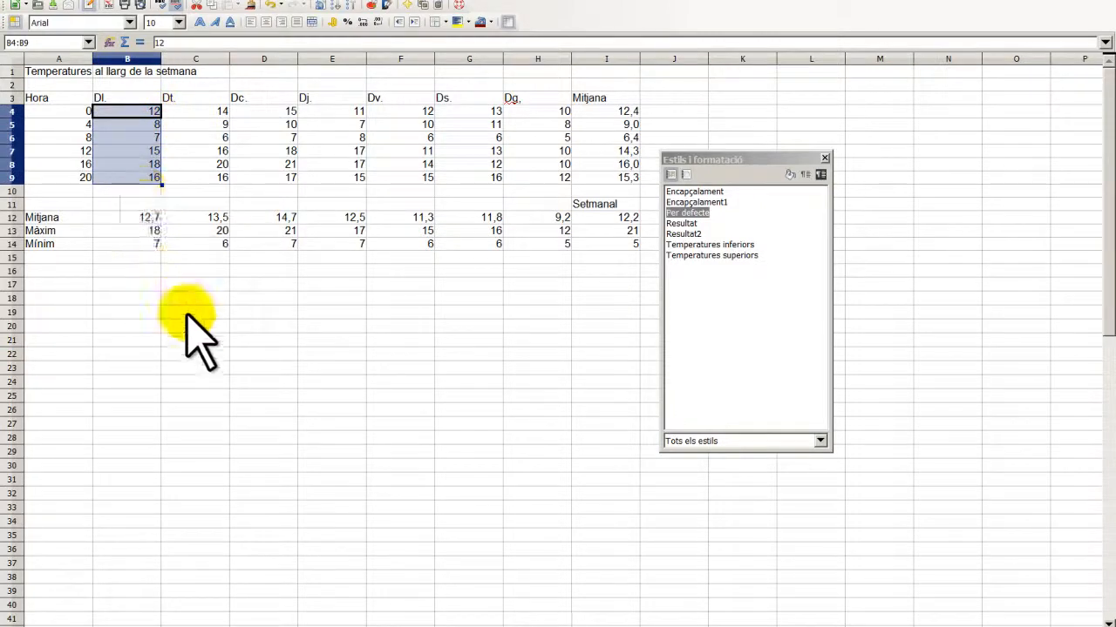
{"action": "left_click", "coordinate": [183, 2]}
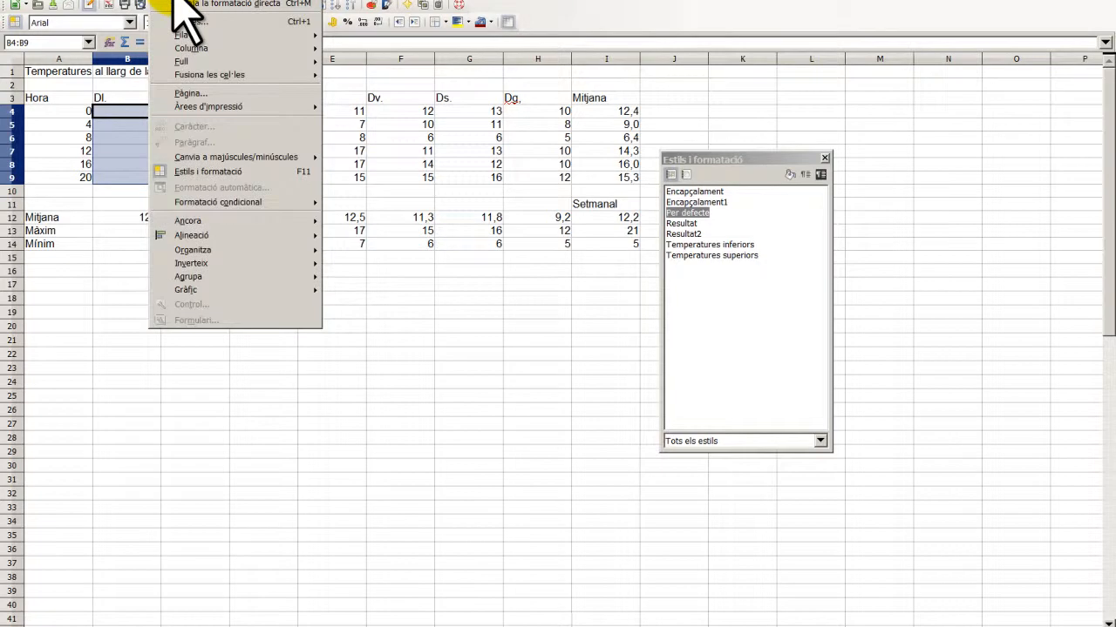
{"action": "mouse_move", "coordinate": [287, 209]}
{"action": "left_click", "coordinate": [359, 202]}
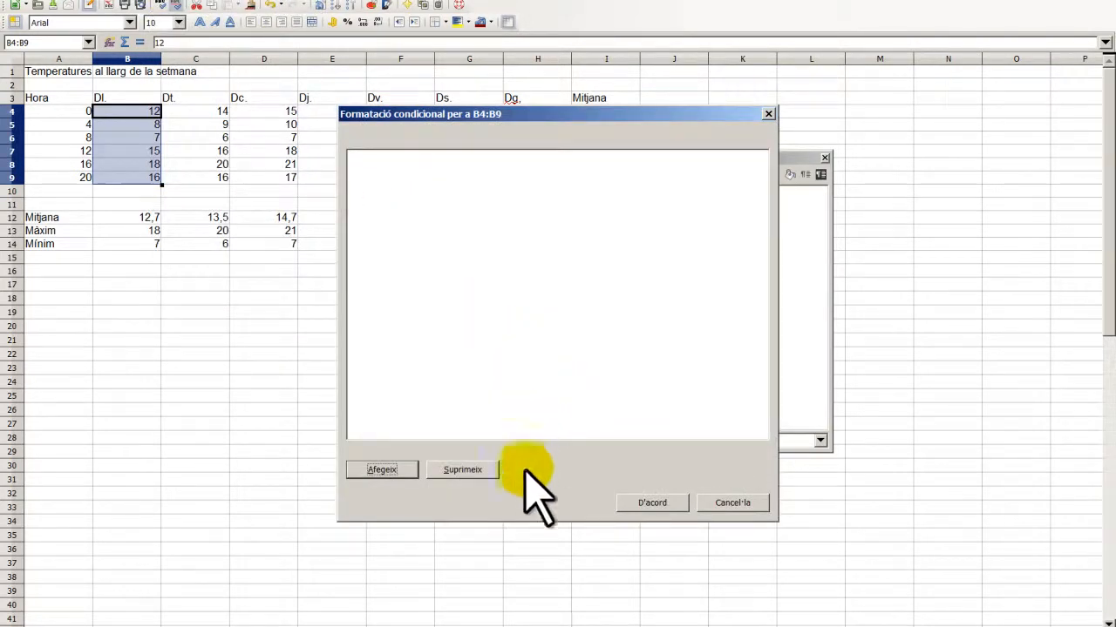
- Add a condition for cell values less than B$12 and confirm it
{"action": "left_click", "coordinate": [384, 470]}
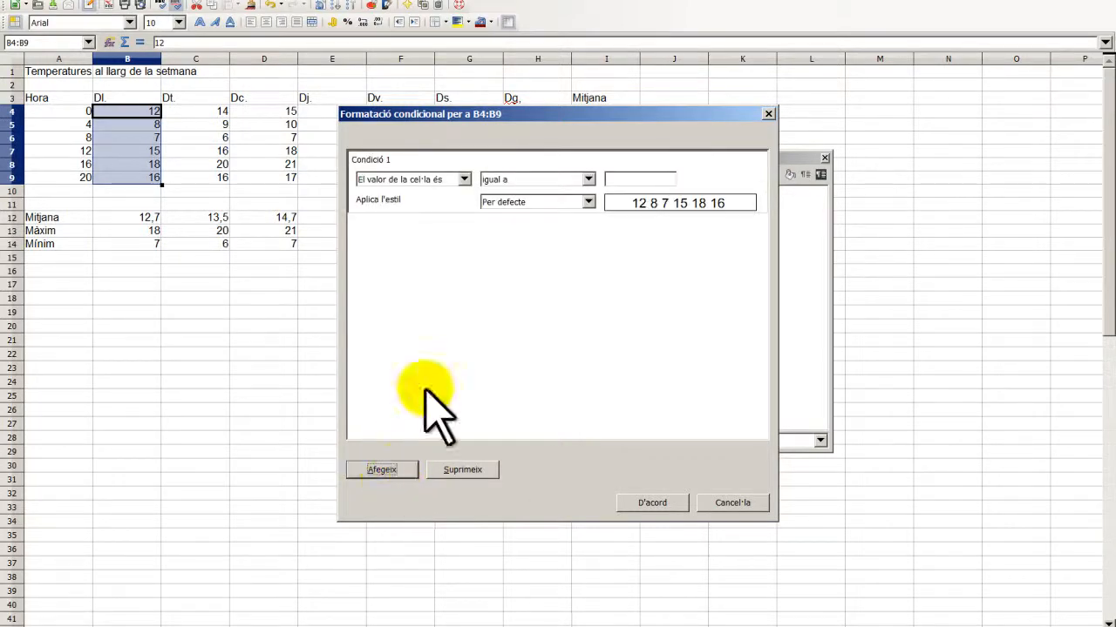
{"action": "left_click", "coordinate": [589, 179]}
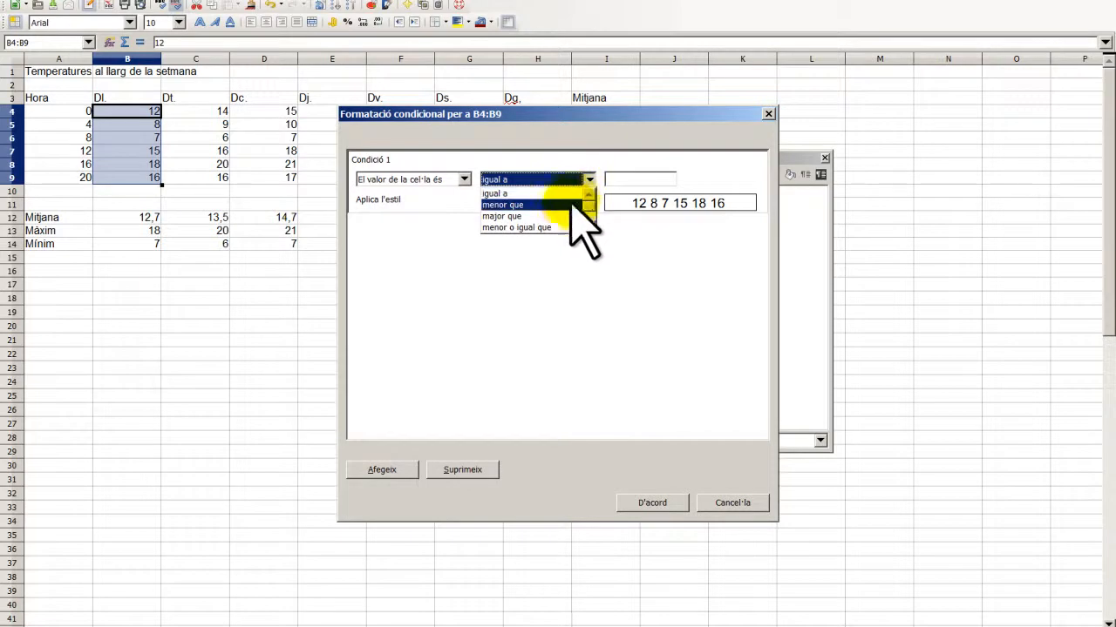
{"action": "left_click", "coordinate": [575, 205]}
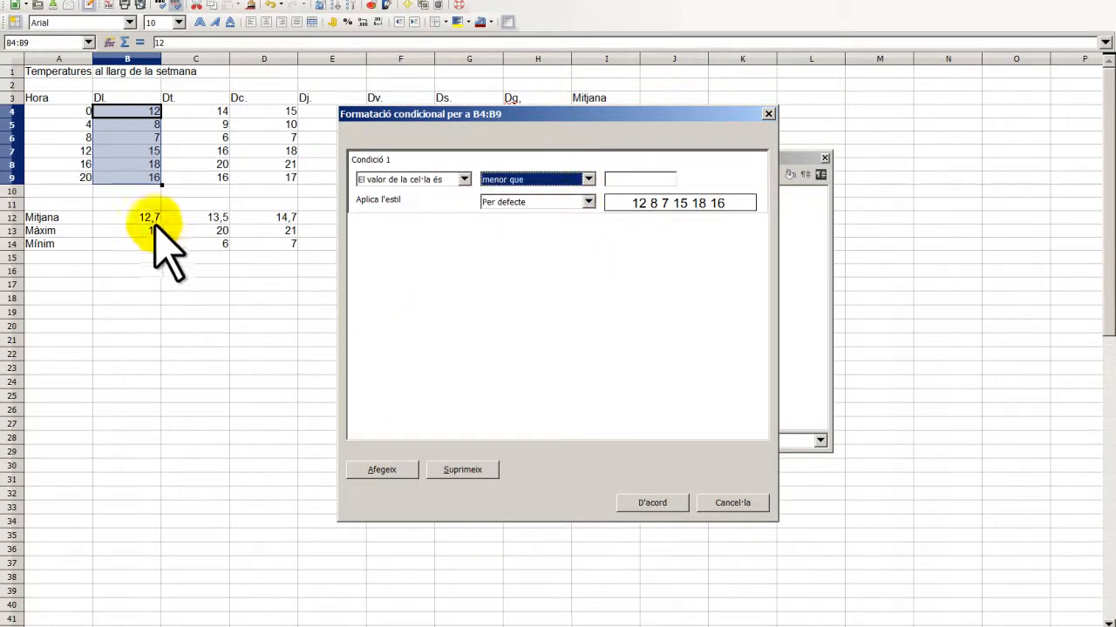
{"action": "left_click", "coordinate": [624, 178]}
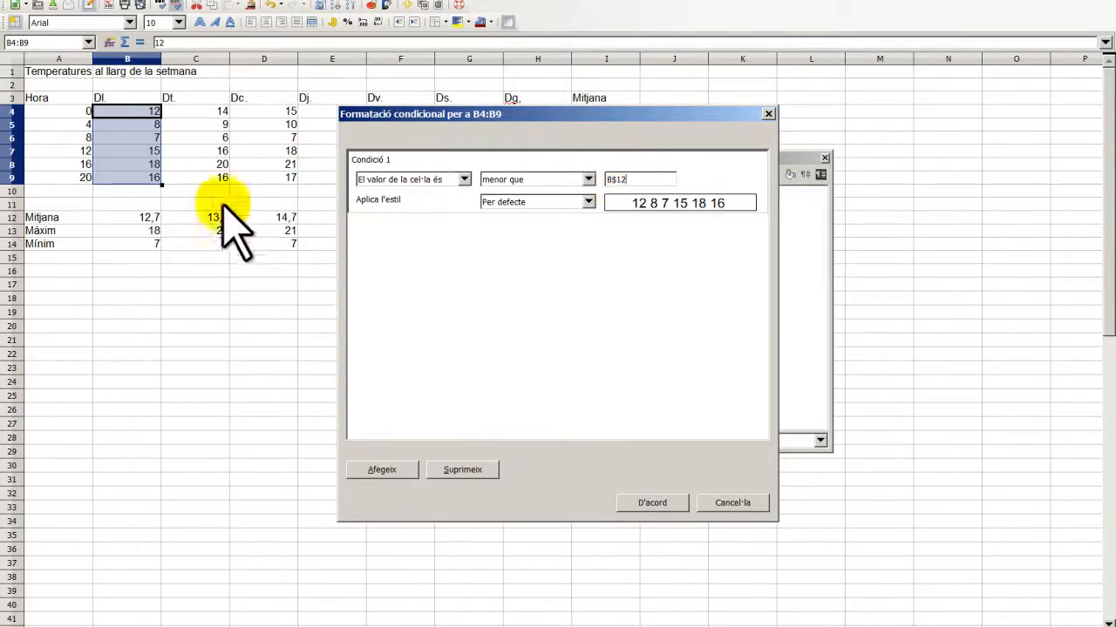
{"action": "left_click", "coordinate": [645, 505]}
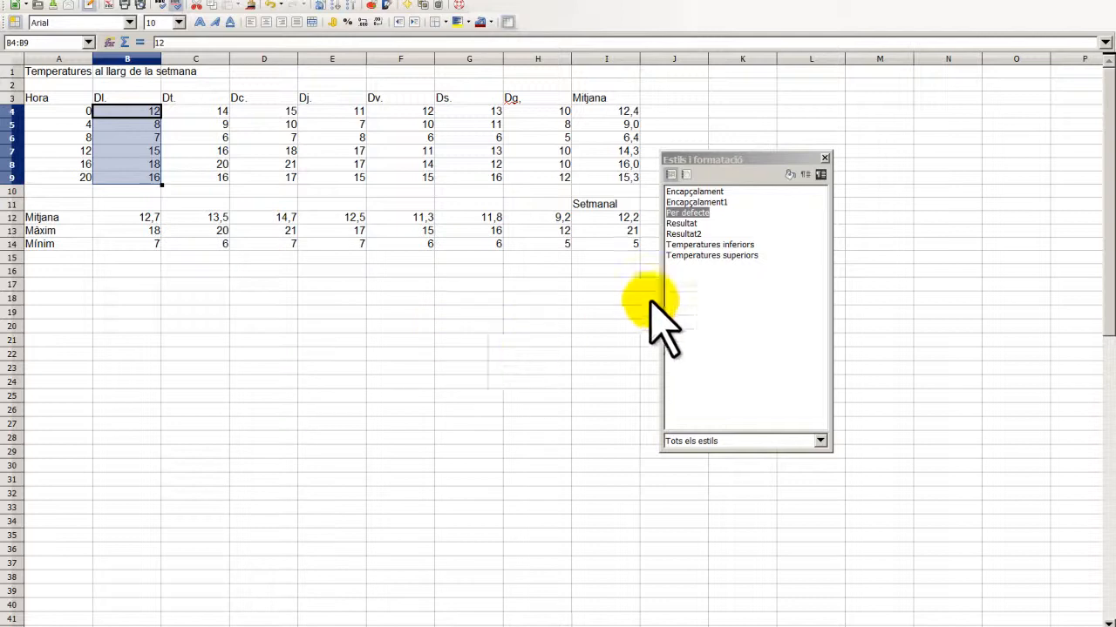
{"action": "left_click", "coordinate": [440, 312]}
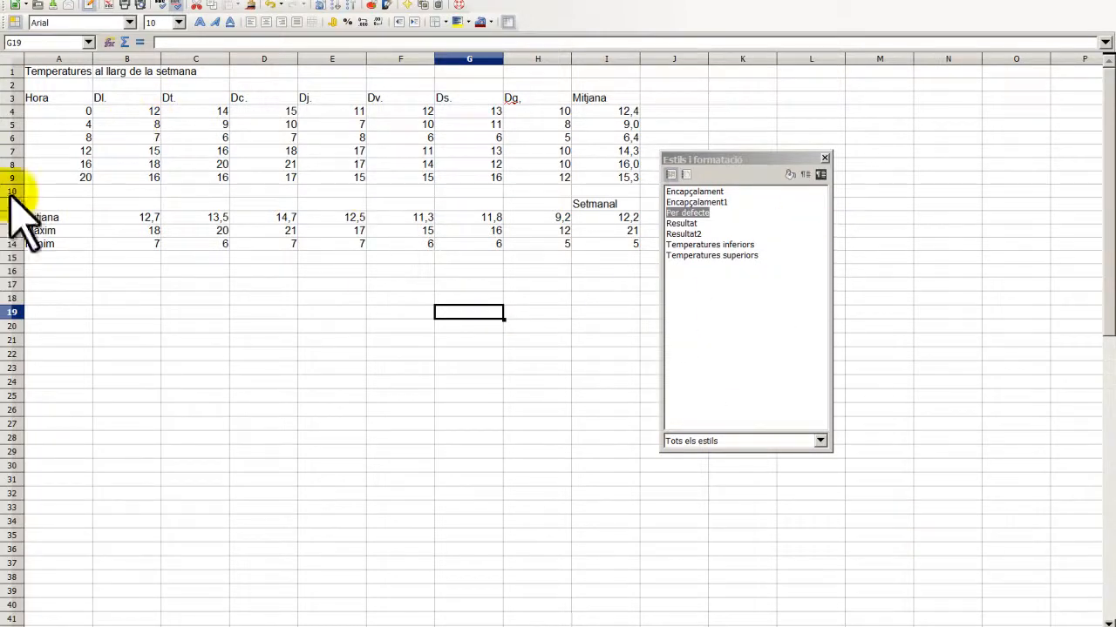
- Apply the Temperatures inferiors style directly to B4:B9
{"action": "left_click_drag", "start_coordinate": [142, 111], "coordinate": [142, 178]}
{"action": "double_click", "coordinate": [708, 245]}
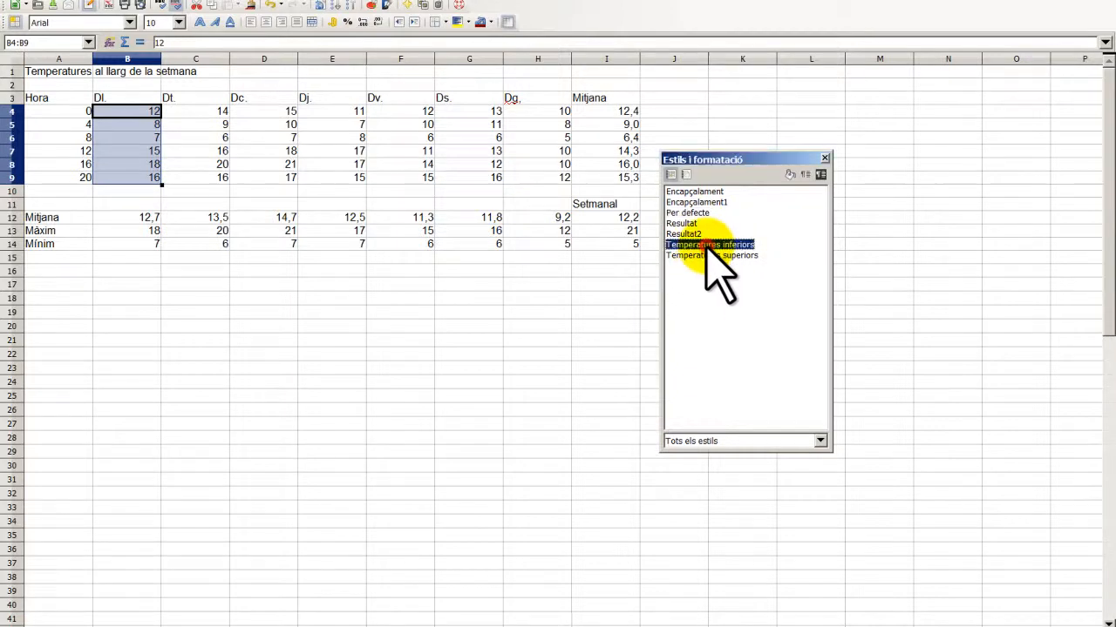
{"action": "left_click", "coordinate": [260, 312]}
- Make B4:B9's less-than-B$12 condition apply the Temperatures inferiors style
{"action": "left_click_drag", "start_coordinate": [141, 113], "coordinate": [144, 181]}
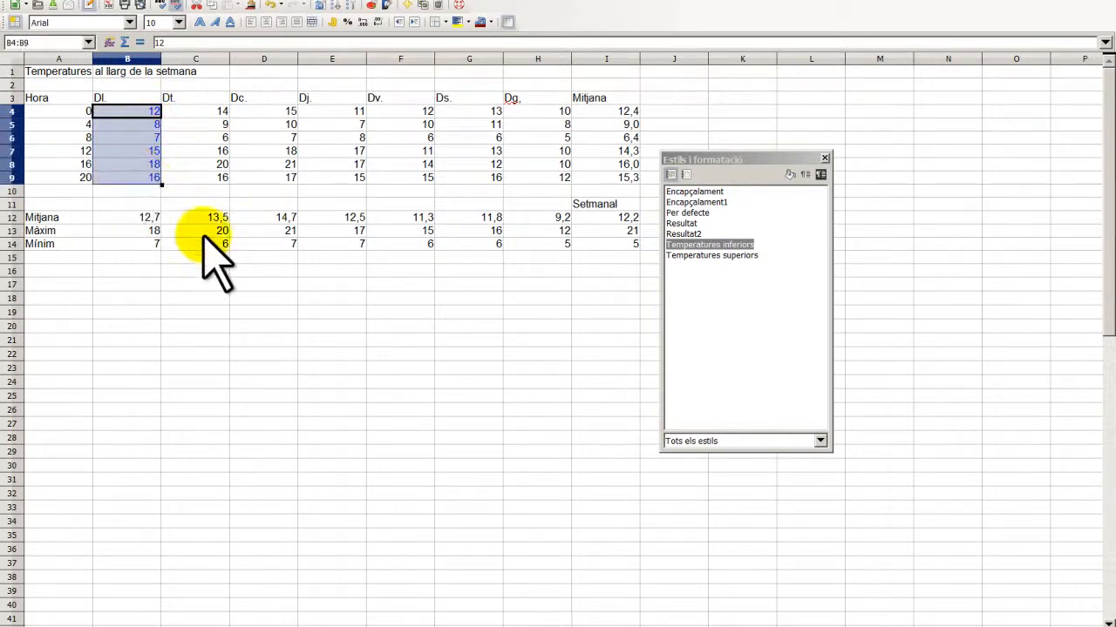
{"action": "left_click", "coordinate": [173, 1]}
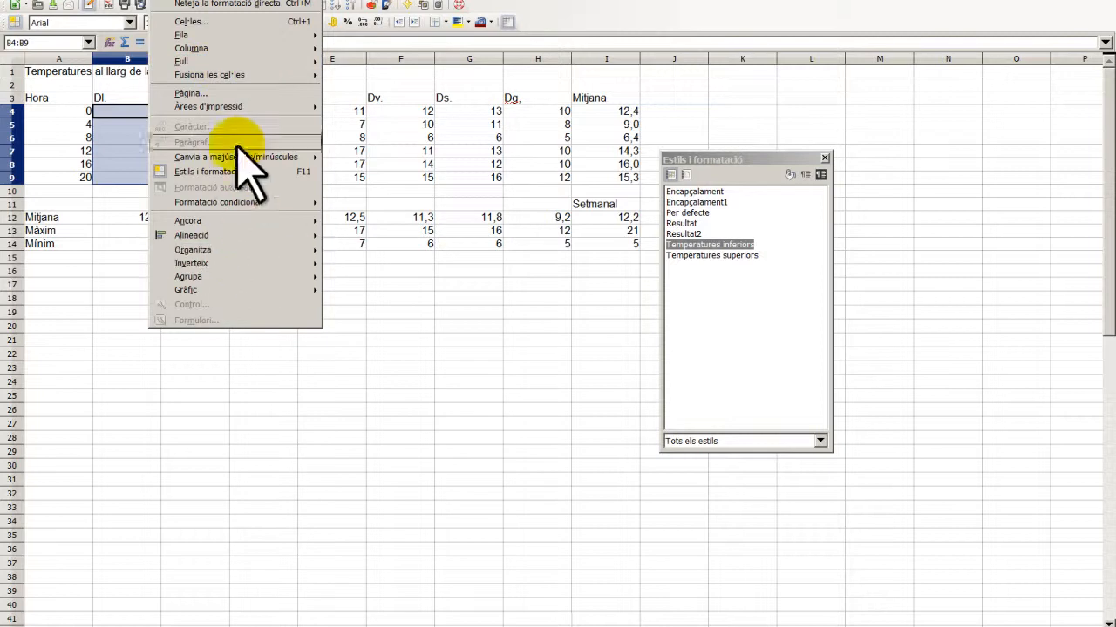
{"action": "mouse_move", "coordinate": [296, 202]}
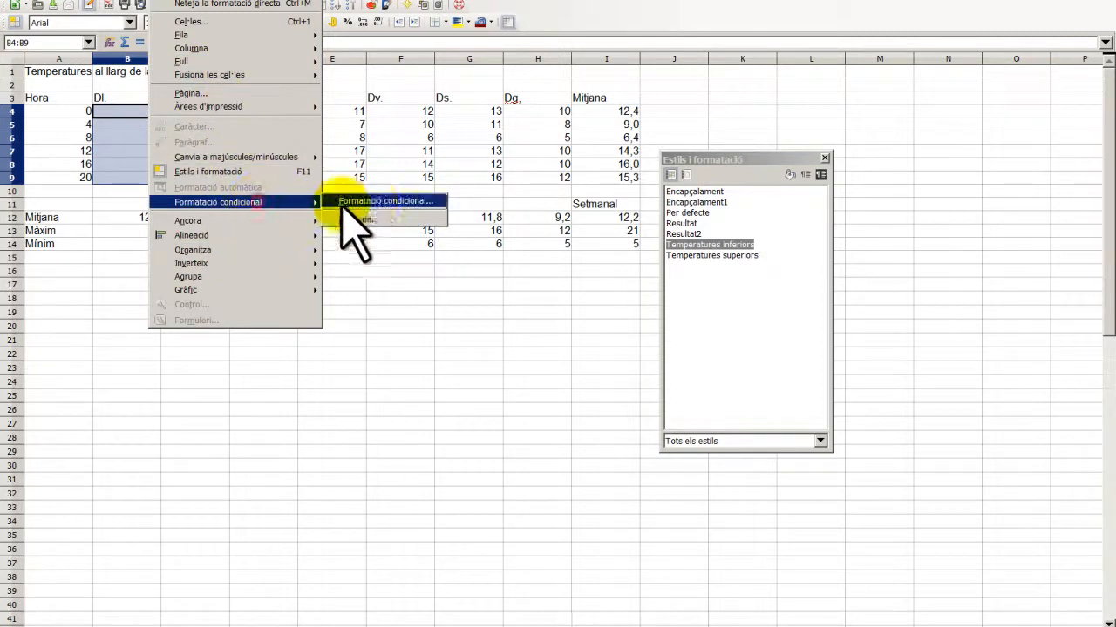
{"action": "left_click", "coordinate": [370, 202]}
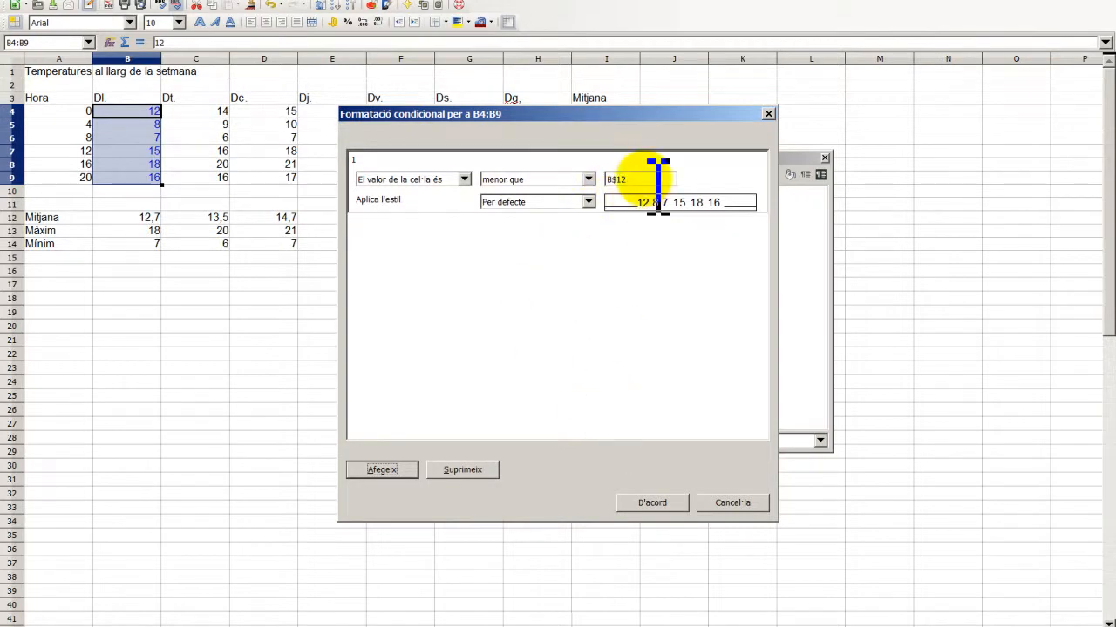
{"action": "left_click", "coordinate": [588, 202]}
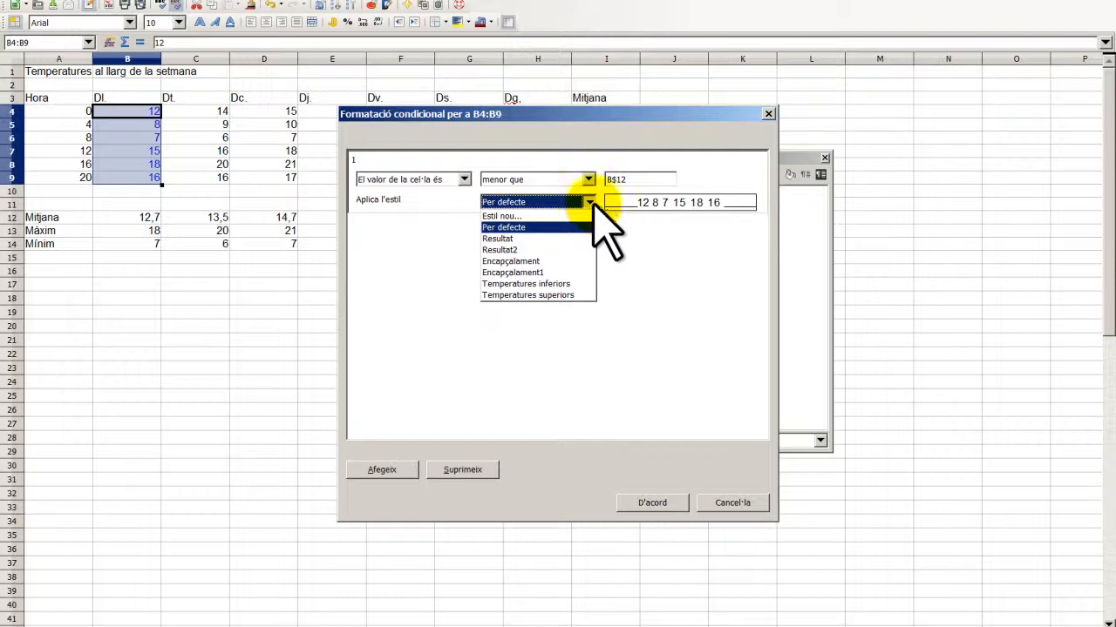
{"action": "left_click", "coordinate": [552, 286]}
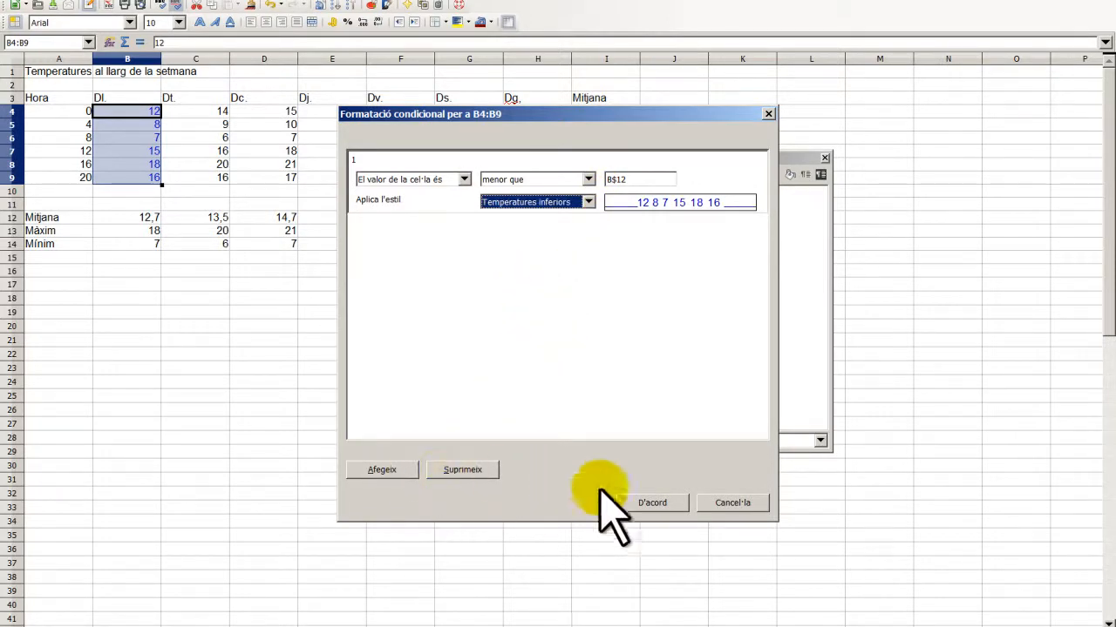
{"action": "left_click", "coordinate": [654, 504]}
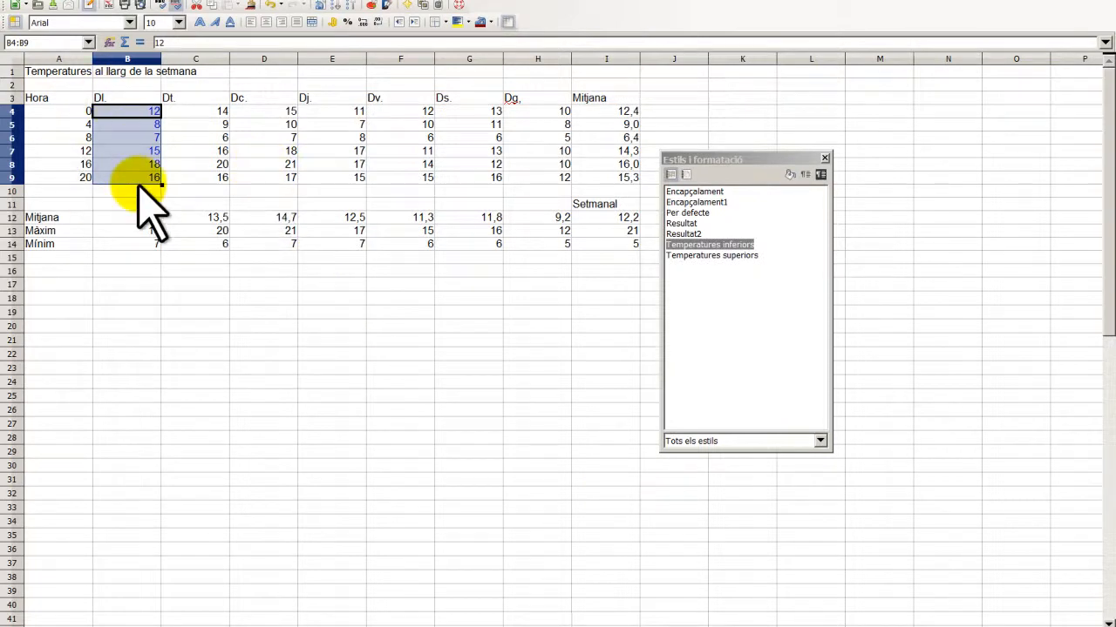
{"action": "left_click", "coordinate": [777, 318]}
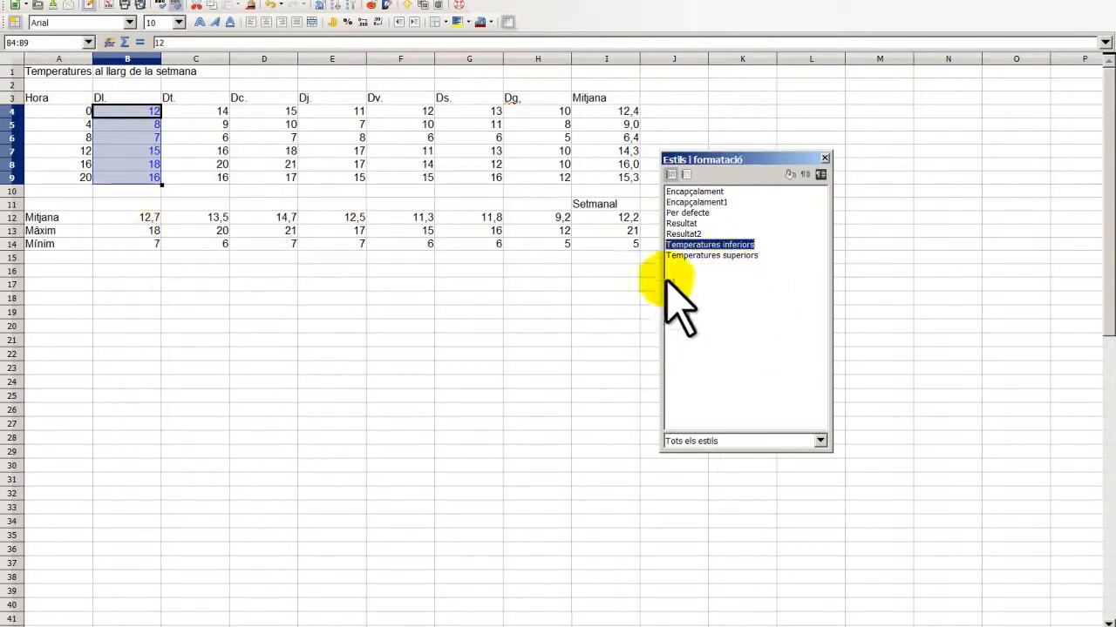
- Add a second condition on B4:B9: values greater than B$12 get the Temperatures superiors style
{"action": "left_click", "coordinate": [178, 3]}
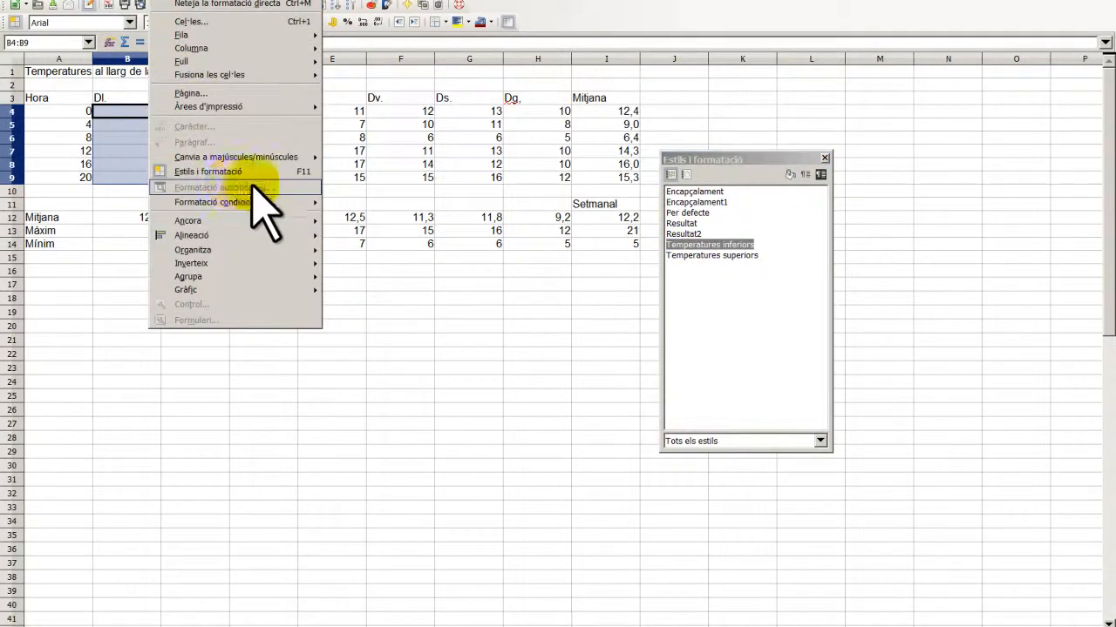
{"action": "mouse_move", "coordinate": [291, 201]}
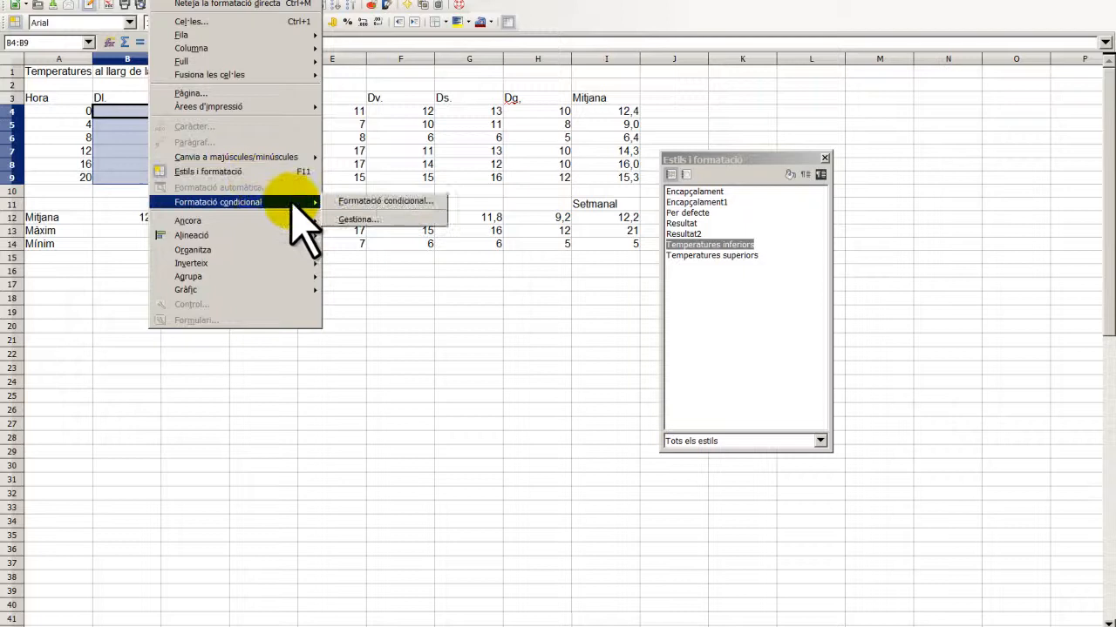
{"action": "left_click", "coordinate": [353, 199]}
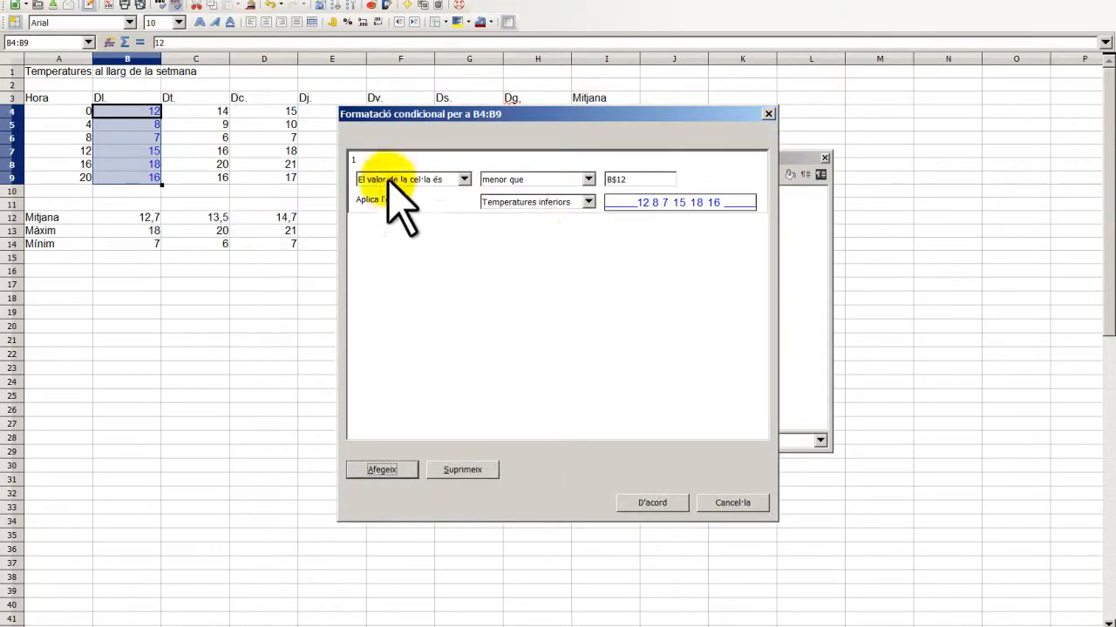
{"action": "left_click", "coordinate": [401, 470]}
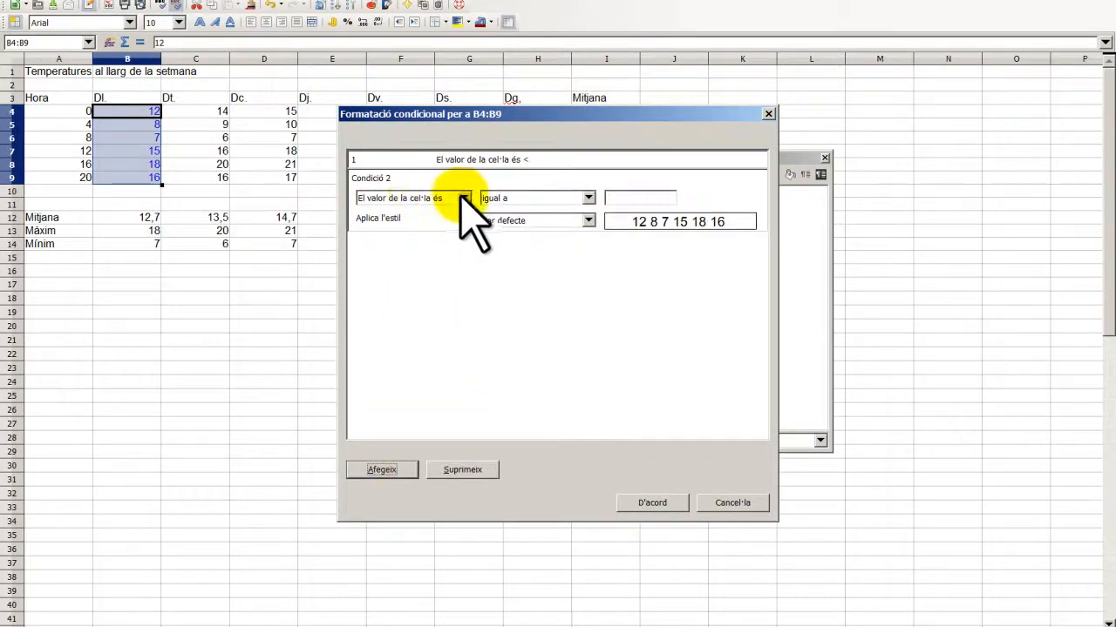
{"action": "left_click", "coordinate": [589, 197]}
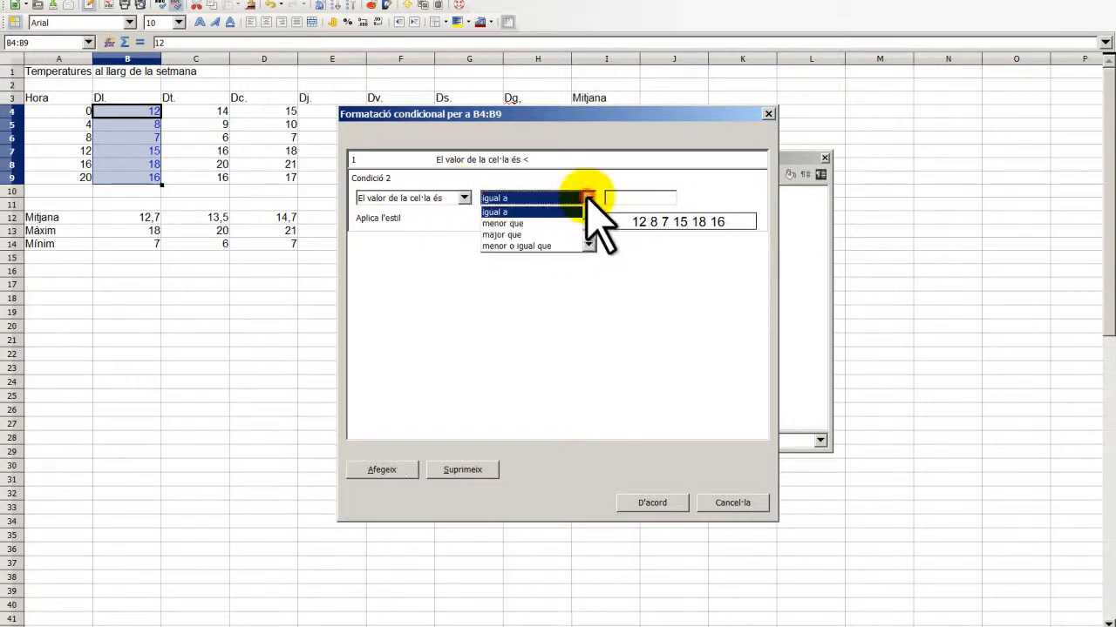
{"action": "left_click", "coordinate": [550, 234]}
{"action": "left_click", "coordinate": [645, 198]}
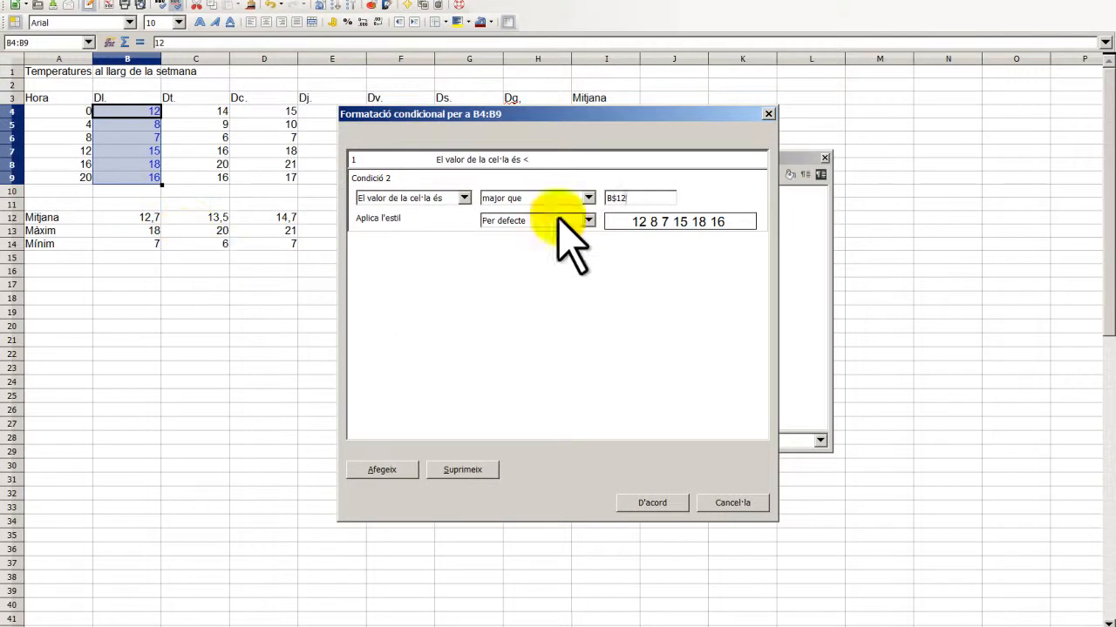
{"action": "left_click", "coordinate": [589, 220]}
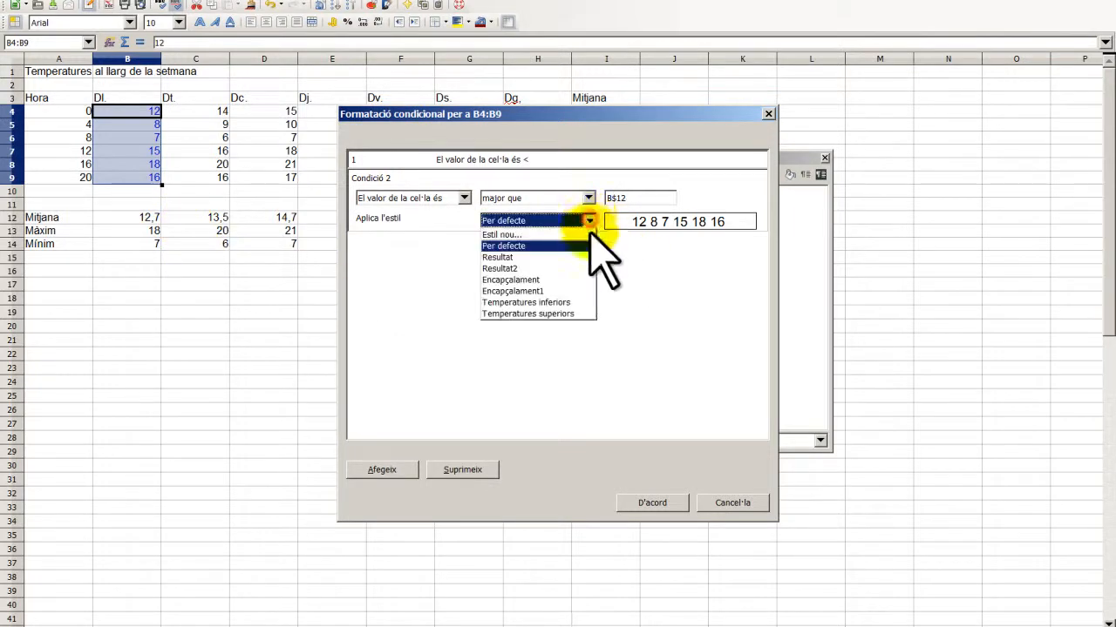
{"action": "left_click", "coordinate": [577, 312]}
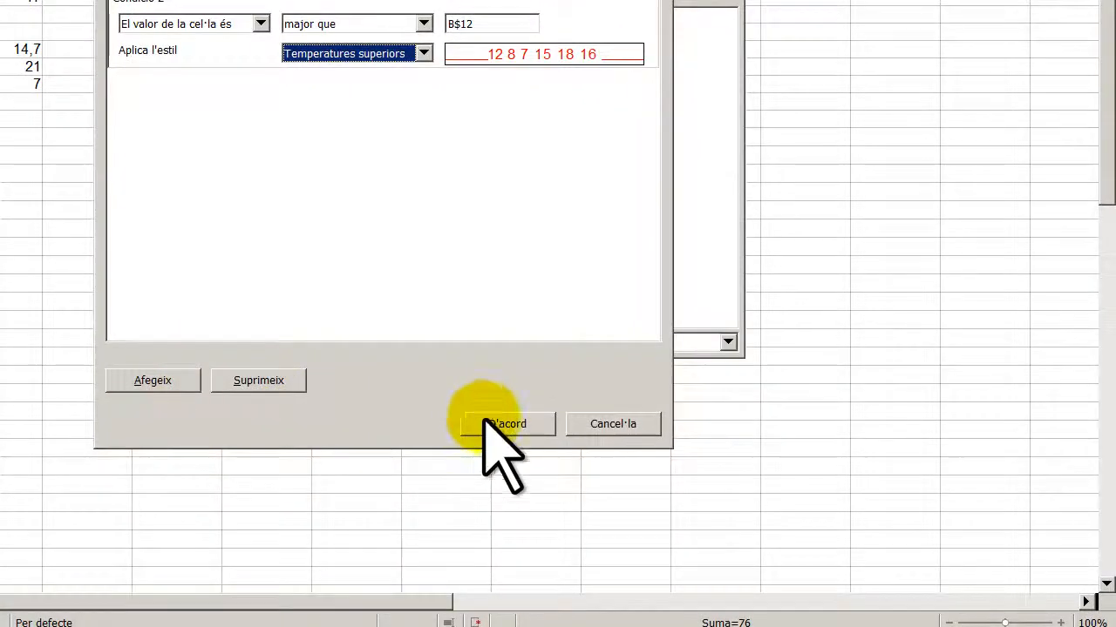
{"action": "left_click", "coordinate": [540, 441]}
{"action": "left_click", "coordinate": [179, 3]}
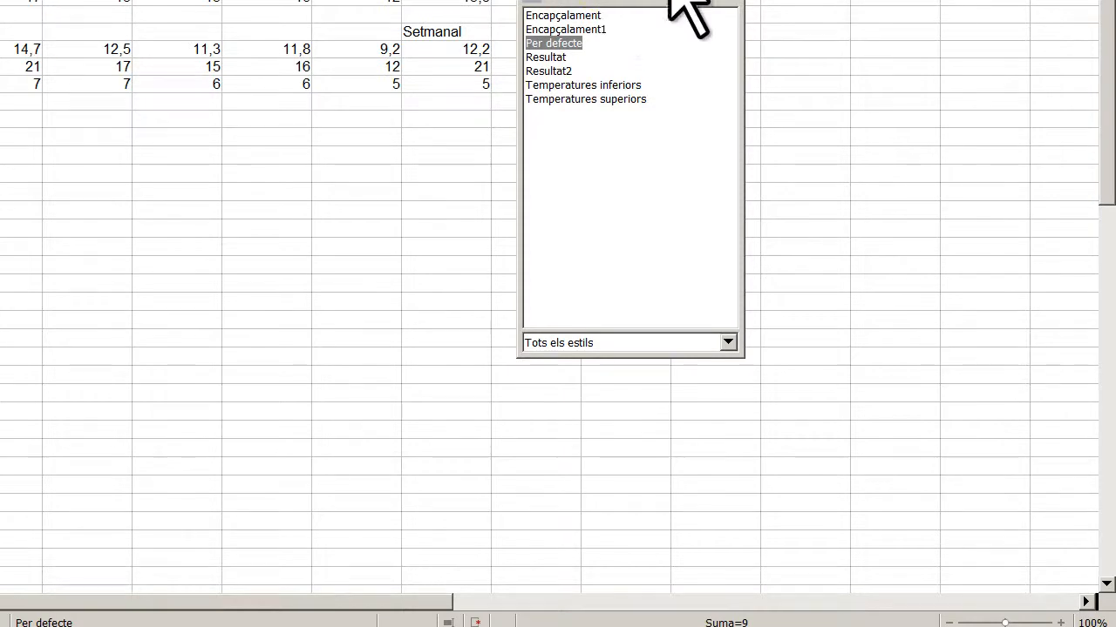
- Move the Styles panel clear of the table, select B4:B9 and activate Clone Formatting
{"action": "left_click_drag", "start_coordinate": [653, 2], "coordinate": [782, 40]}
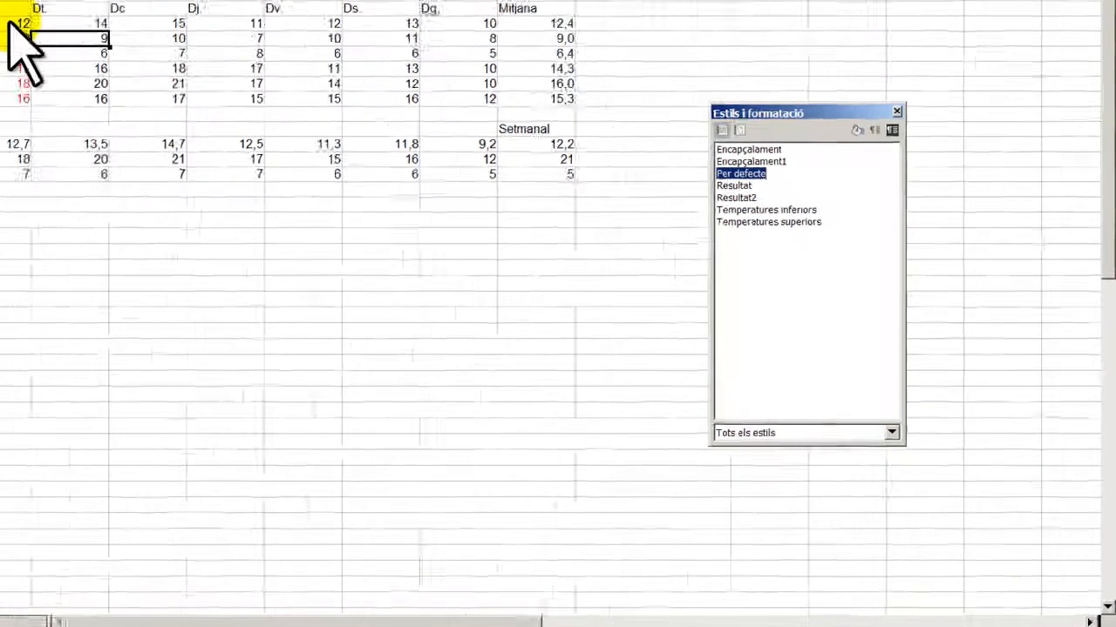
{"action": "left_click_drag", "start_coordinate": [139, 111], "coordinate": [145, 176]}
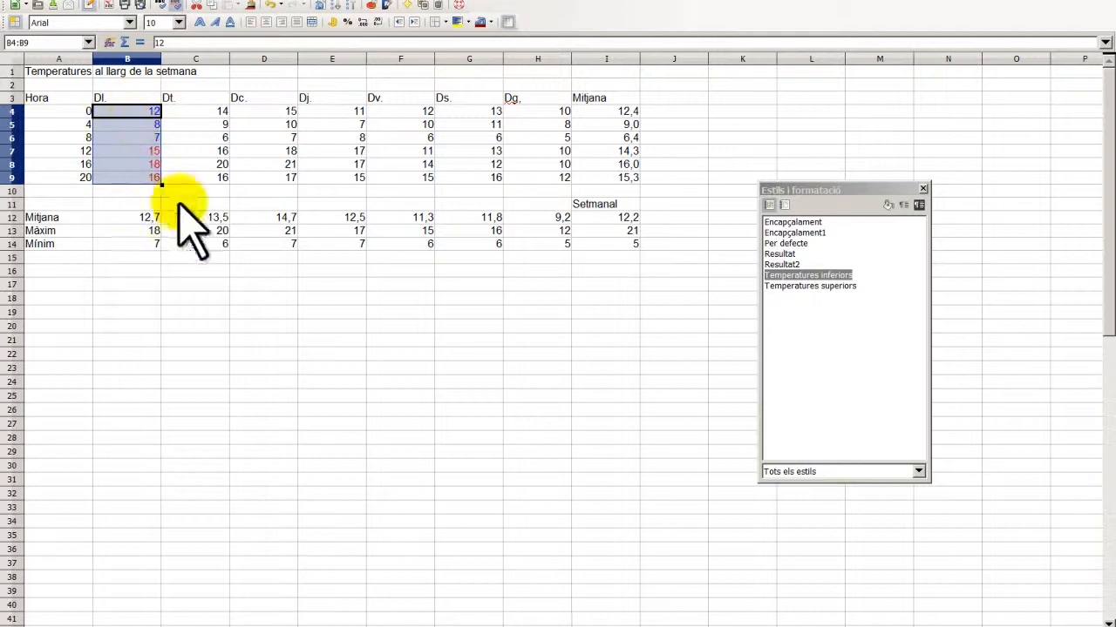
{"action": "left_click", "coordinate": [250, 5]}
- Paint Monday's blue/red conditional formatting across C4:H9 and deselect to check it
{"action": "mouse_move", "coordinate": [211, 114]}
{"action": "left_mouse_down"}
{"action": "mouse_move", "coordinate": [219, 166]}
{"action": "mouse_move", "coordinate": [535, 177]}
{"action": "left_mouse_up"}
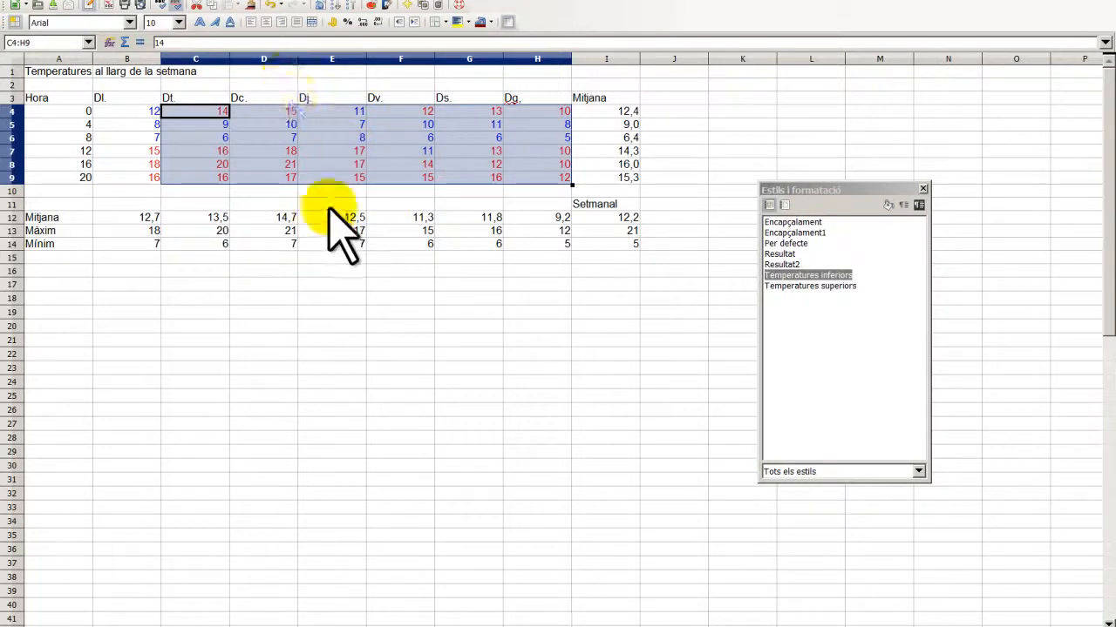
{"action": "left_click", "coordinate": [326, 299]}
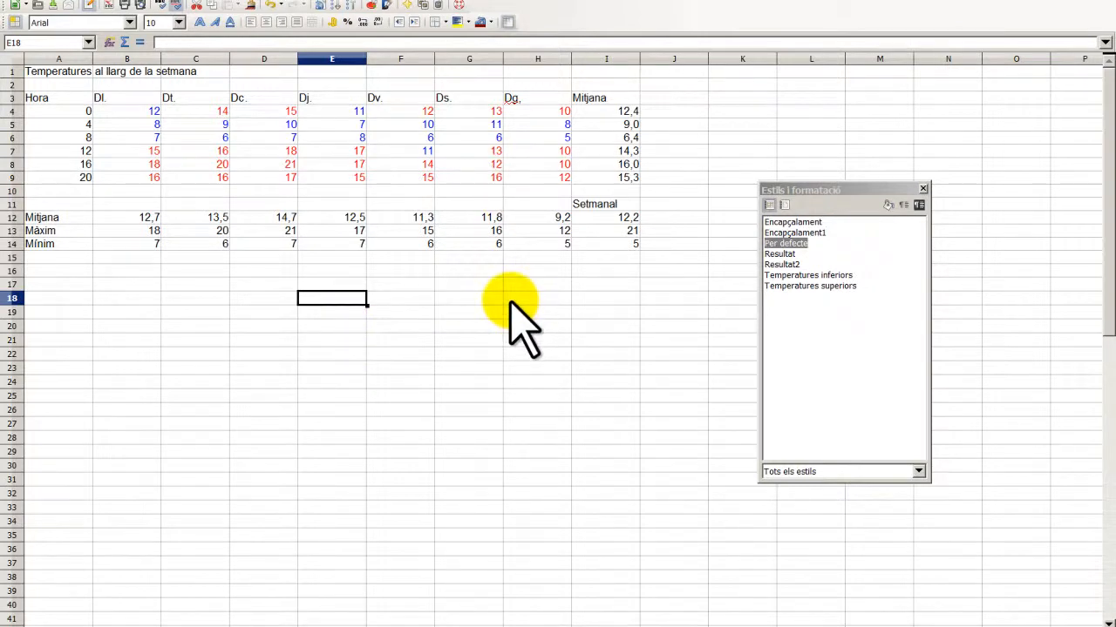
- Make the title in A1:C1 bold at font size 14
{"action": "left_click_drag", "start_coordinate": [30, 72], "coordinate": [220, 74]}
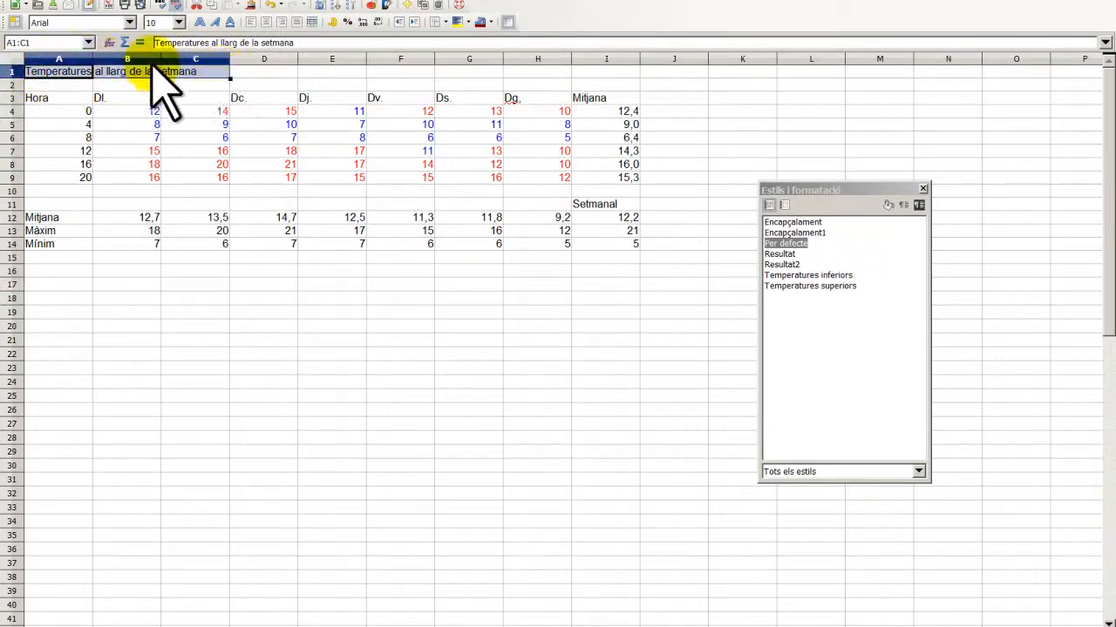
{"action": "left_click", "coordinate": [201, 22]}
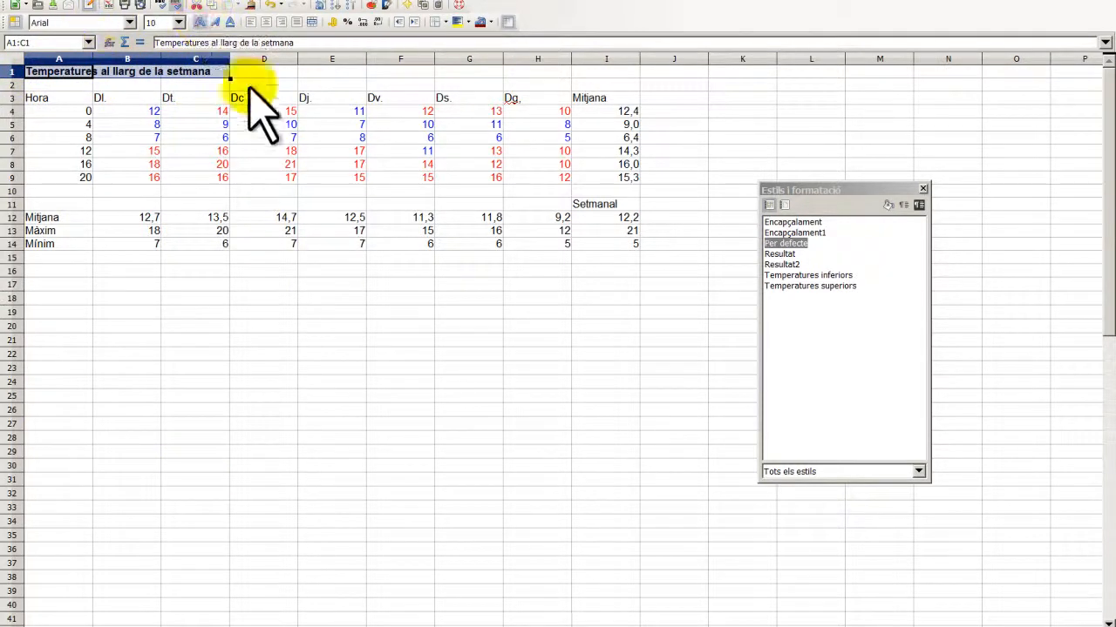
{"action": "left_click", "coordinate": [179, 22]}
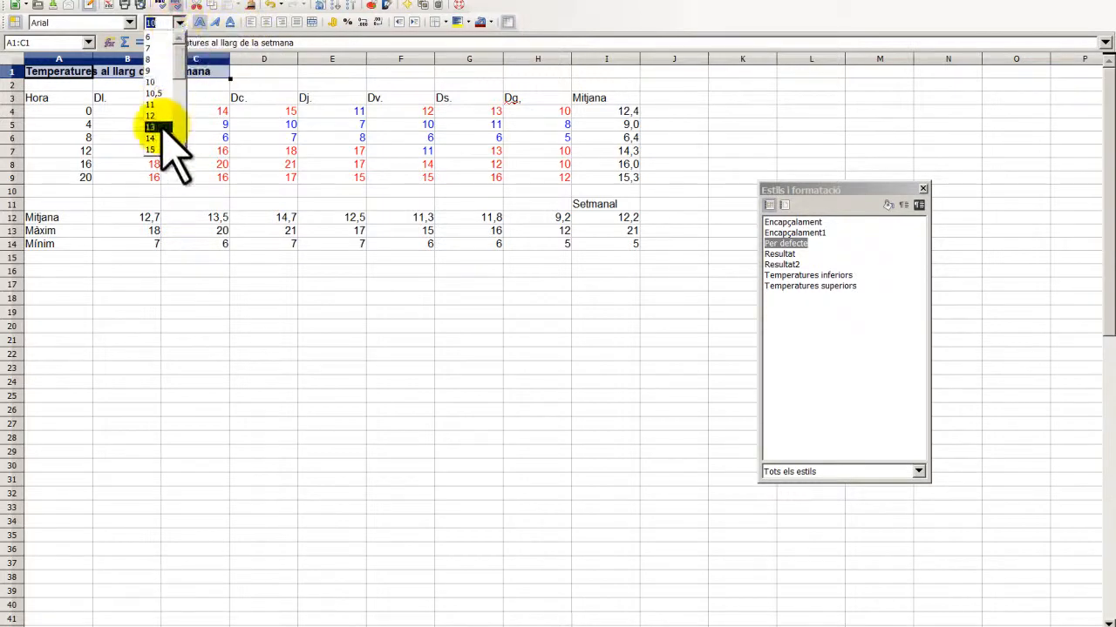
{"action": "left_click", "coordinate": [151, 139]}
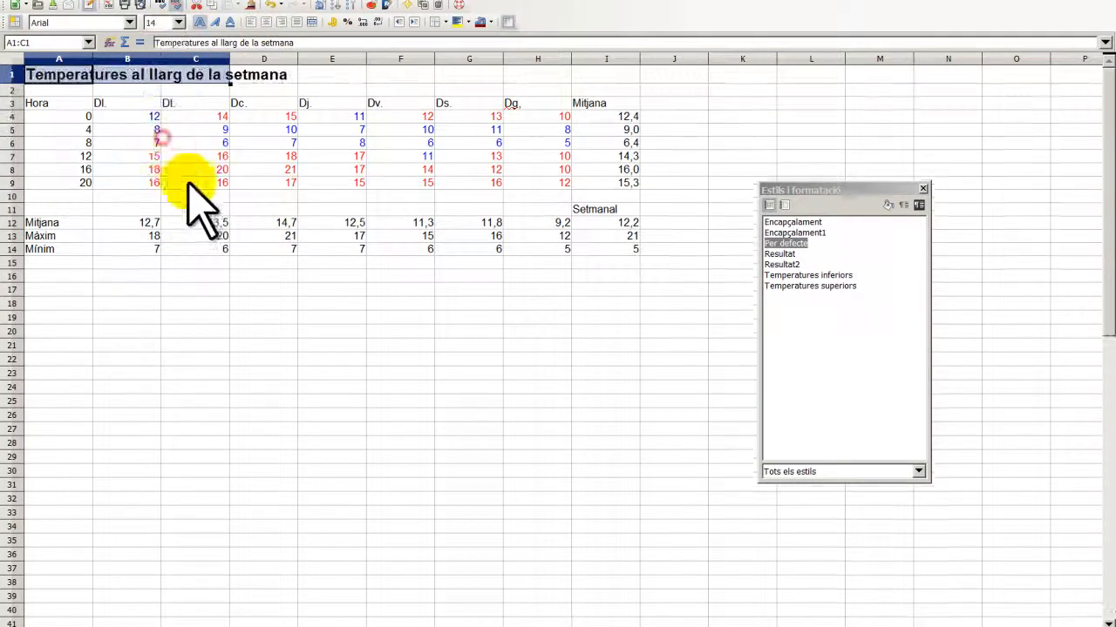
- Select A2 and open the Column Width dialog for column A
{"action": "left_click", "coordinate": [82, 93]}
{"action": "mouse_move", "coordinate": [71, 93]}
{"action": "left_mouse_down"}
{"action": "mouse_move", "coordinate": [128, 86]}
{"action": "mouse_move", "coordinate": [107, 101]}
{"action": "mouse_move", "coordinate": [82, 93]}
{"action": "left_mouse_up"}
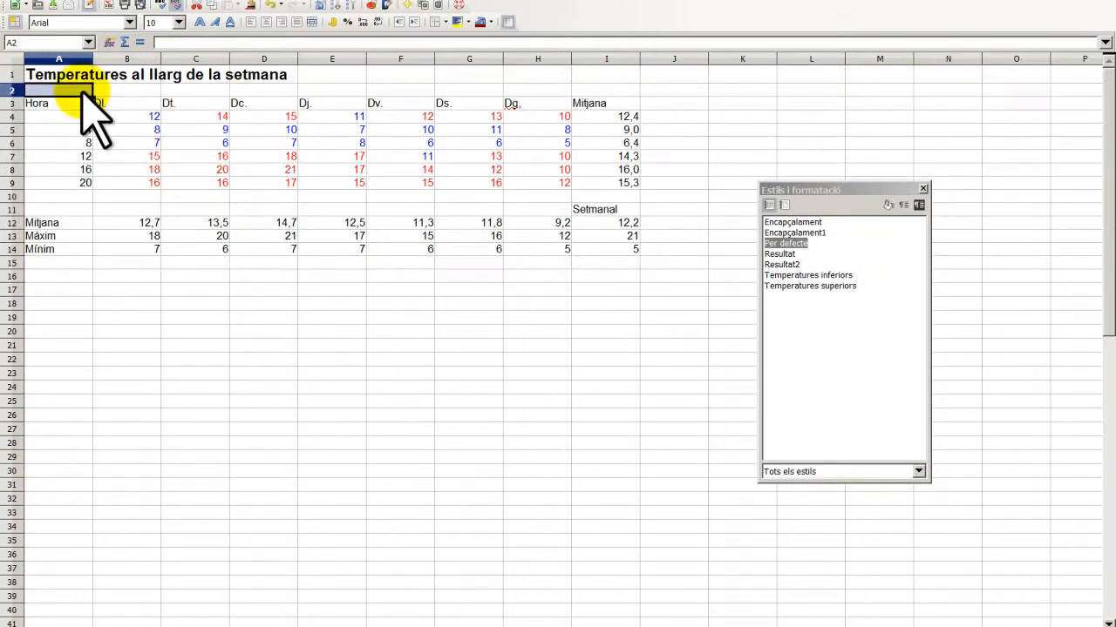
{"action": "left_click", "coordinate": [171, 3]}
{"action": "mouse_move", "coordinate": [262, 49]}
{"action": "left_click", "coordinate": [349, 50]}
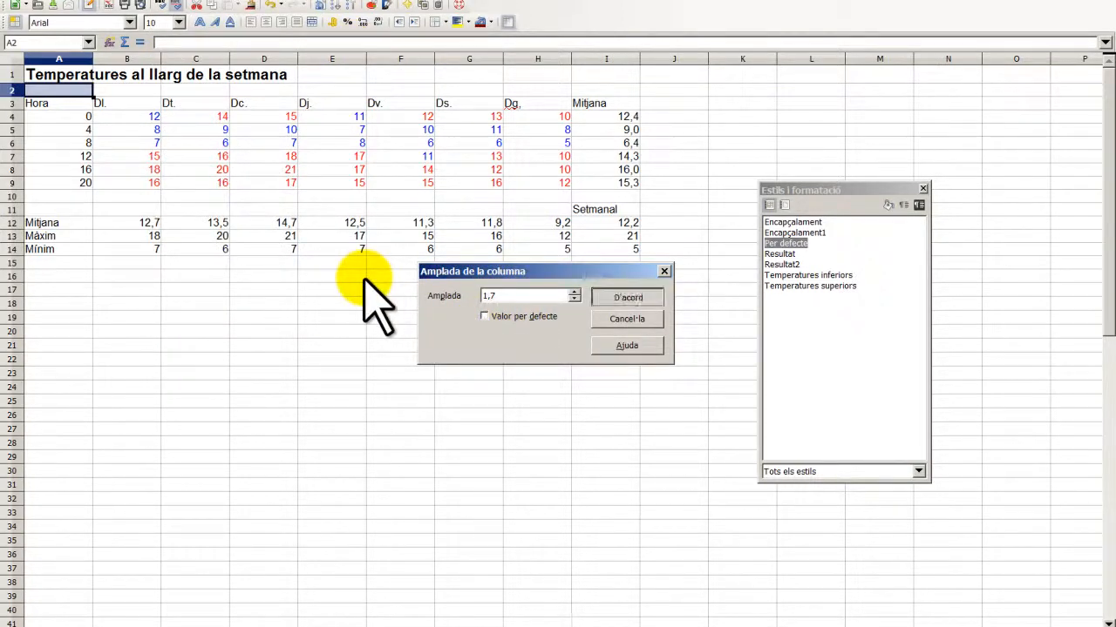
- Confirm column A's width of 1,7 and select the day headings B3:H3
{"action": "key", "text": "Return"}
{"action": "left_click_drag", "start_coordinate": [122, 102], "coordinate": [509, 109]}
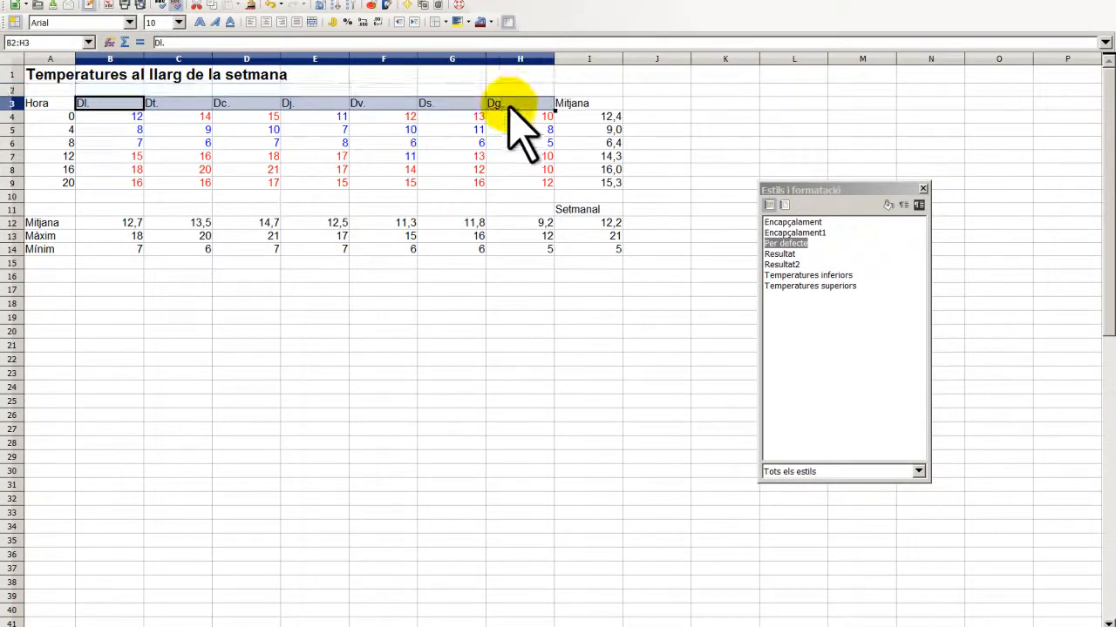
{"action": "right_click", "coordinate": [509, 105]}
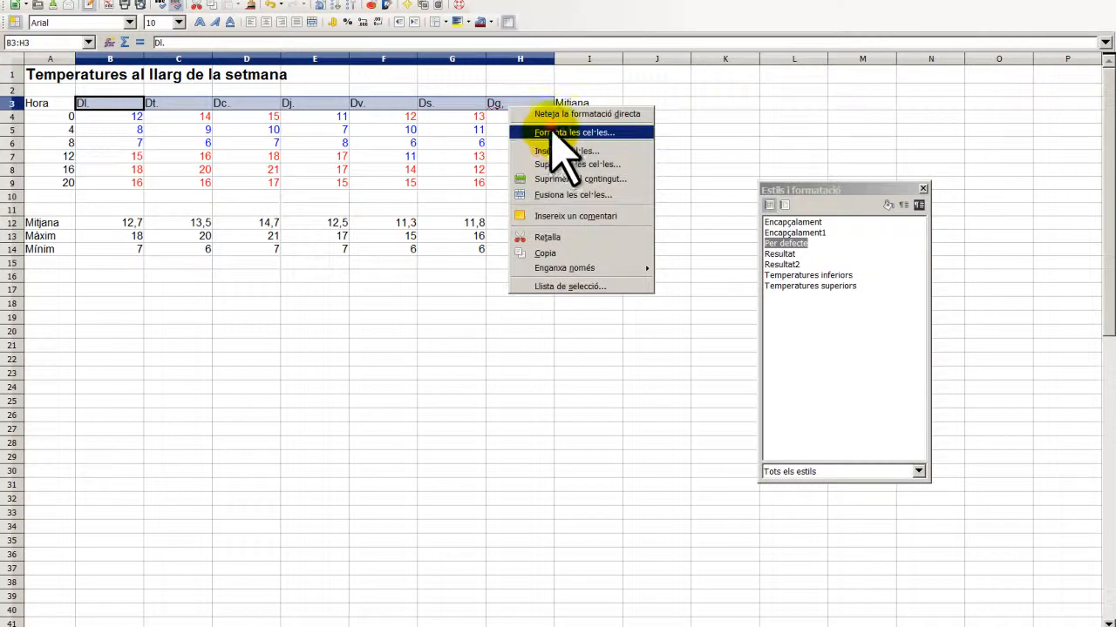
{"action": "left_click", "coordinate": [554, 130]}
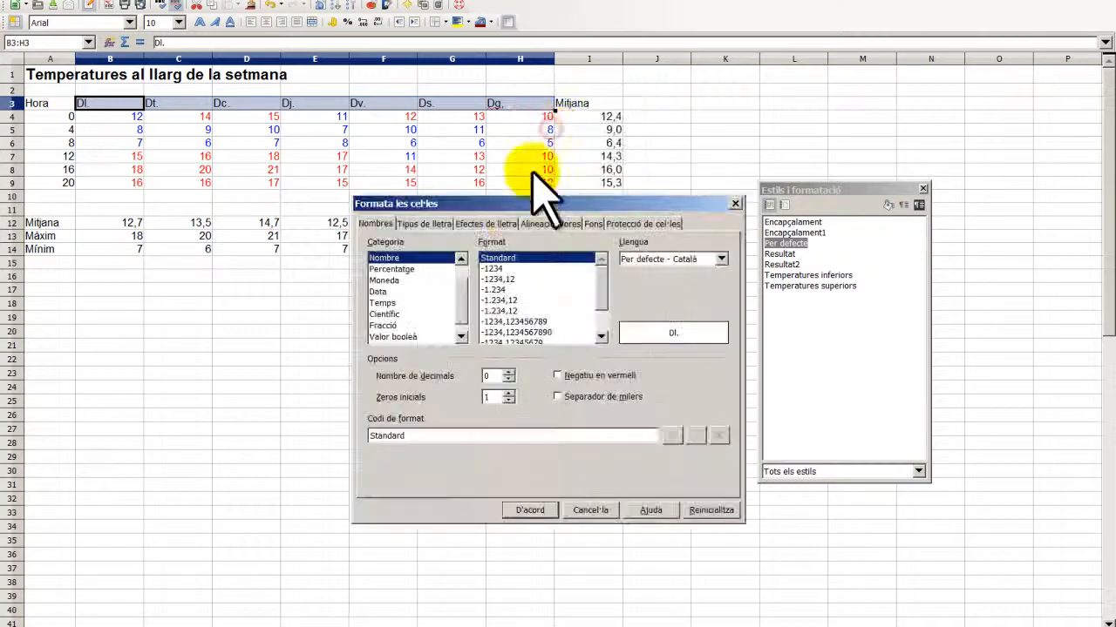
{"action": "left_click", "coordinate": [734, 203]}
- Set the width of columns B to H to 1,3
{"action": "right_click", "coordinate": [366, 103]}
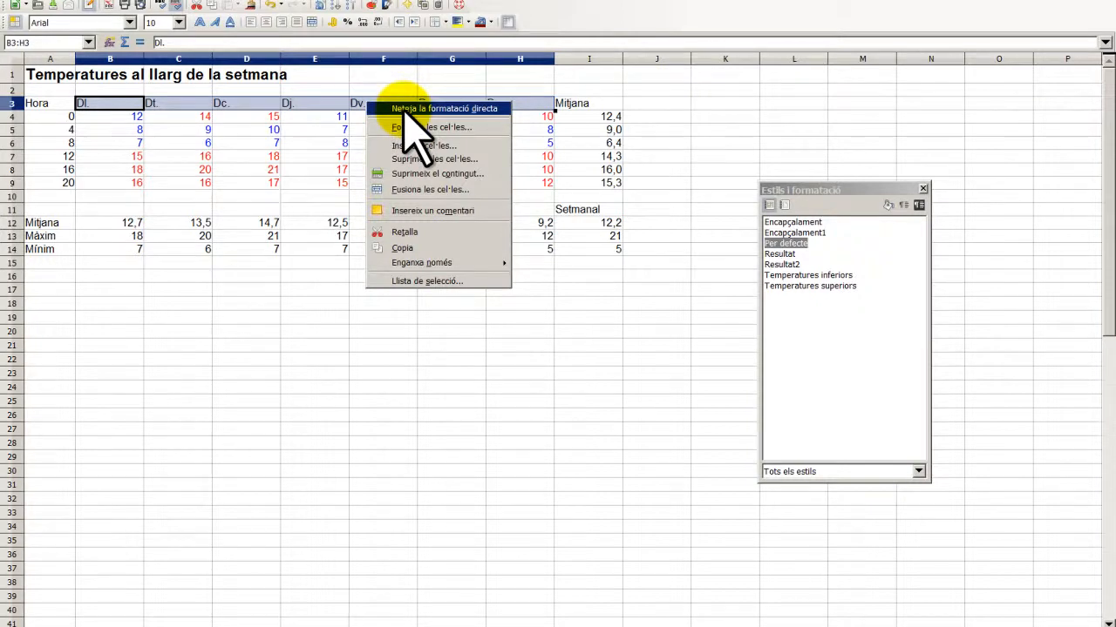
{"action": "left_click", "coordinate": [197, 17]}
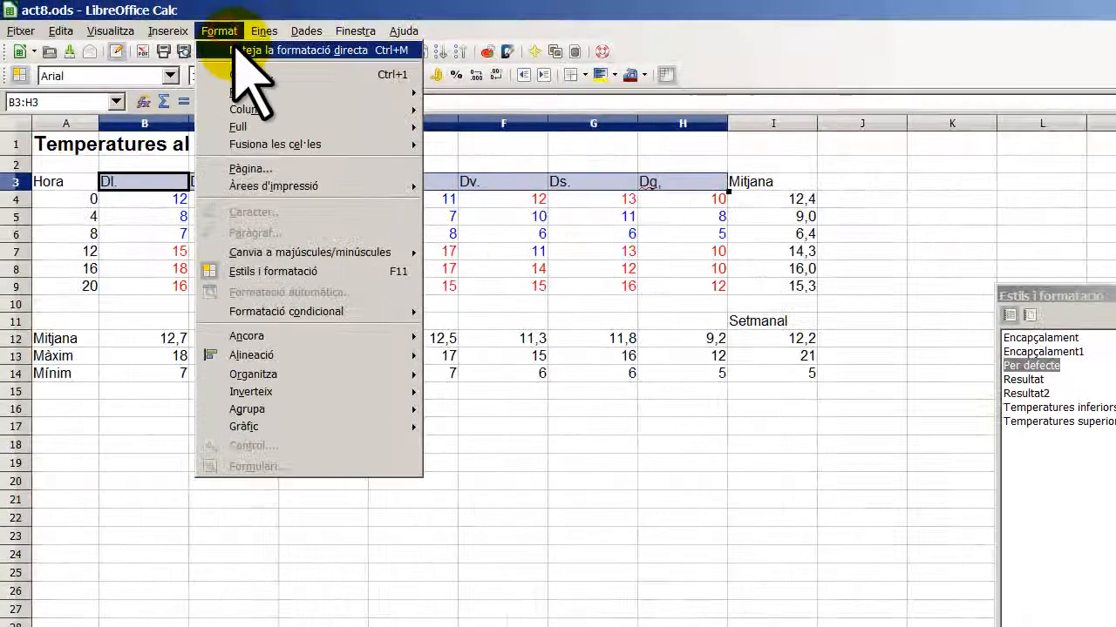
{"action": "mouse_move", "coordinate": [262, 109]}
{"action": "left_click", "coordinate": [481, 109]}
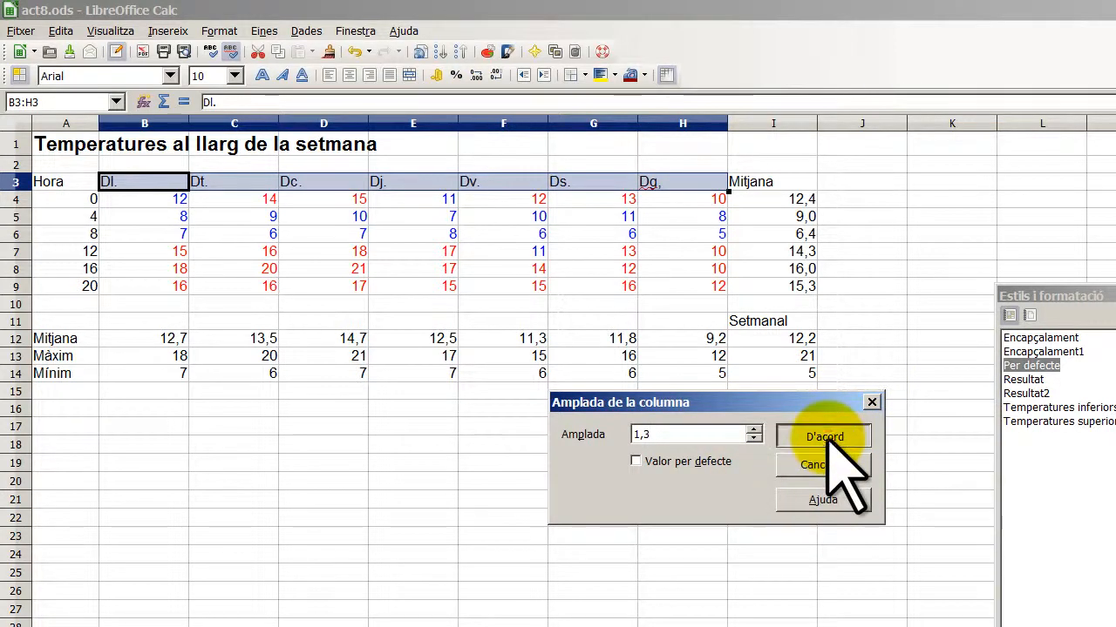
{"action": "left_click", "coordinate": [823, 436]}
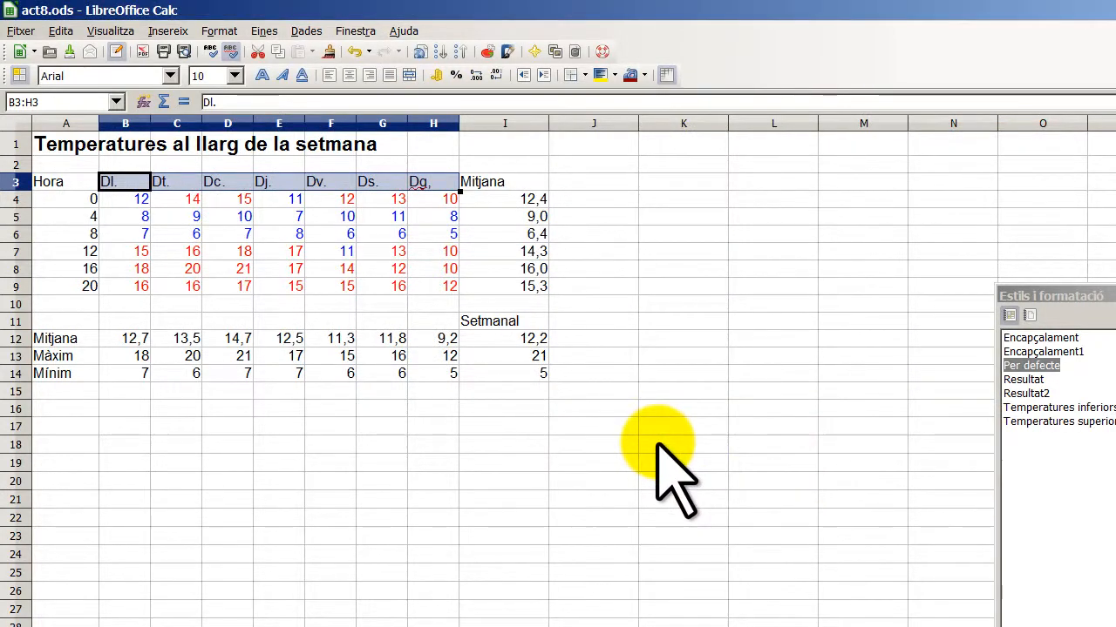
- Make the header row A3:I3 bold and right-aligned
{"action": "left_click", "coordinate": [80, 184]}
{"action": "left_click_drag", "start_coordinate": [80, 184], "coordinate": [496, 181]}
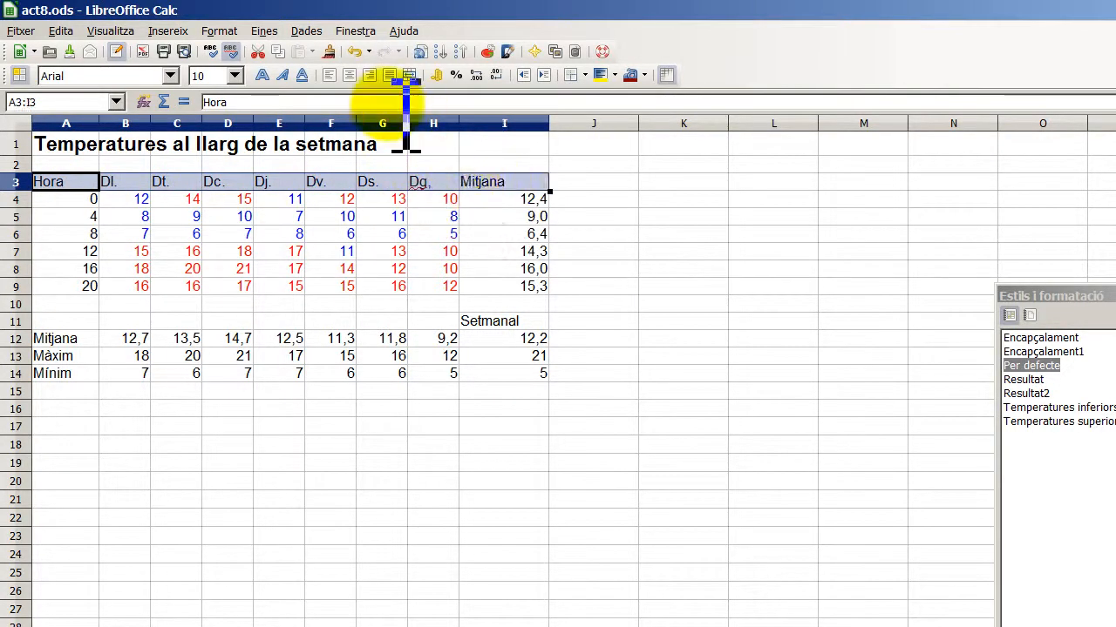
{"action": "left_click", "coordinate": [370, 75]}
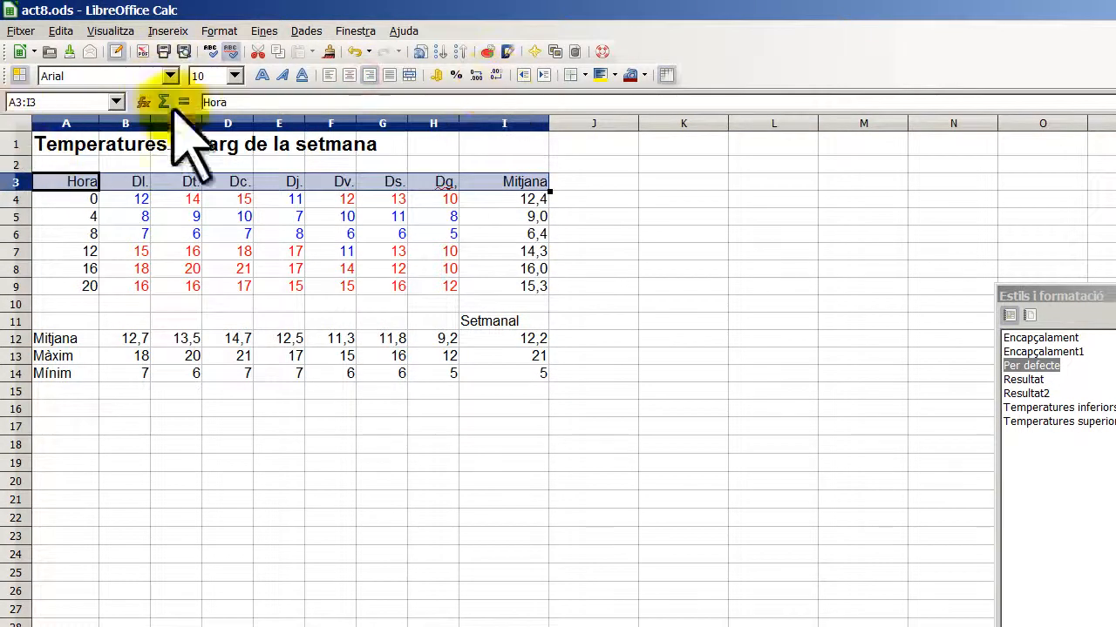
{"action": "left_click", "coordinate": [262, 75]}
- Make the Mitjana, Màxim and Mínim labels in A12:A14 bold
{"action": "left_click_drag", "start_coordinate": [70, 340], "coordinate": [77, 376]}
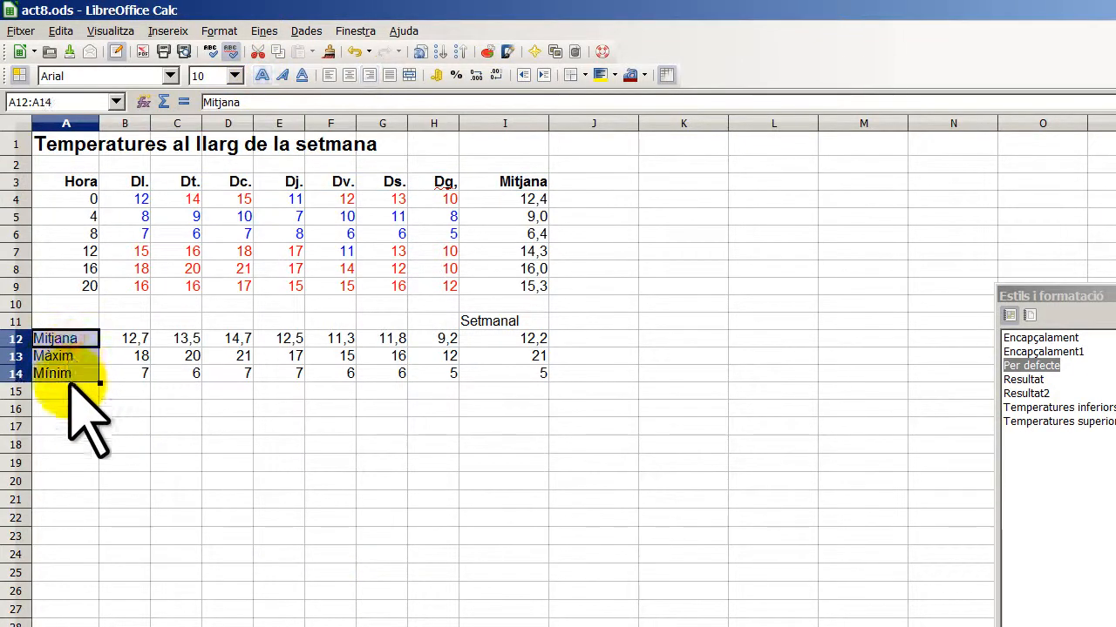
{"action": "left_click", "coordinate": [369, 74]}
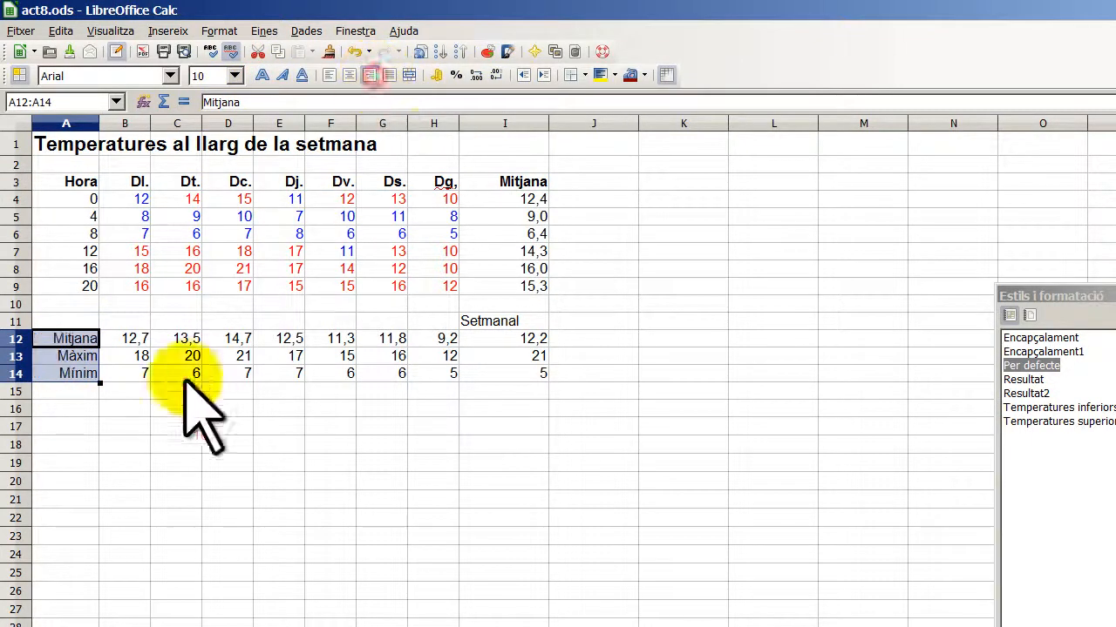
{"action": "left_click", "coordinate": [261, 75]}
{"action": "left_click", "coordinate": [506, 320]}
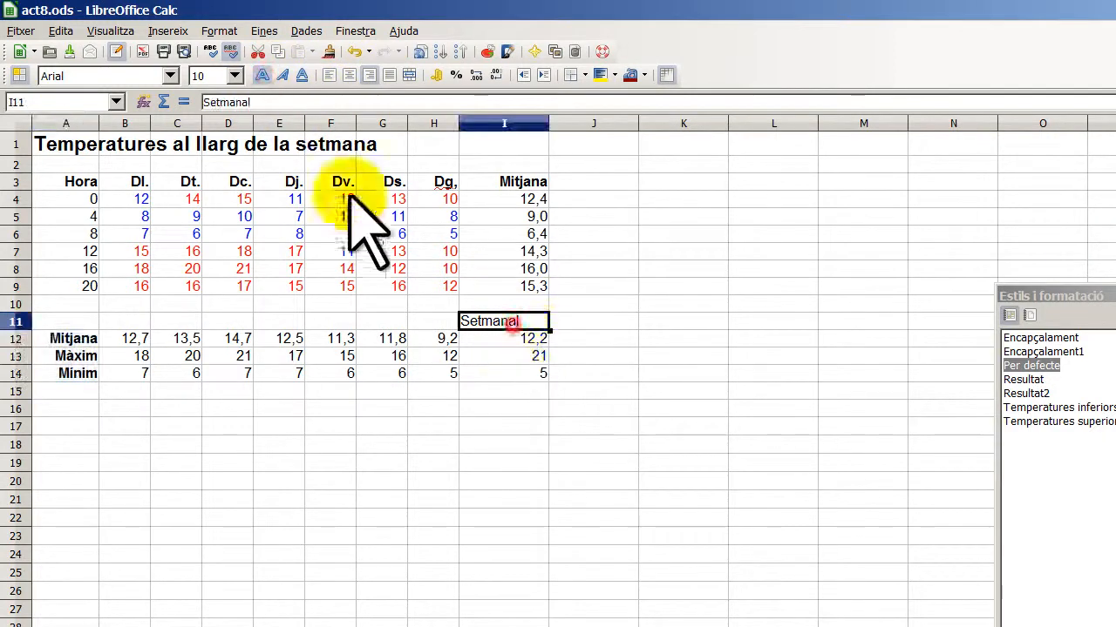
- Make the Setmanal heading in I11 bold and right-aligned, then select B4:F9
{"action": "left_click", "coordinate": [369, 75]}
{"action": "left_click", "coordinate": [270, 76]}
{"action": "left_click", "coordinate": [501, 519]}
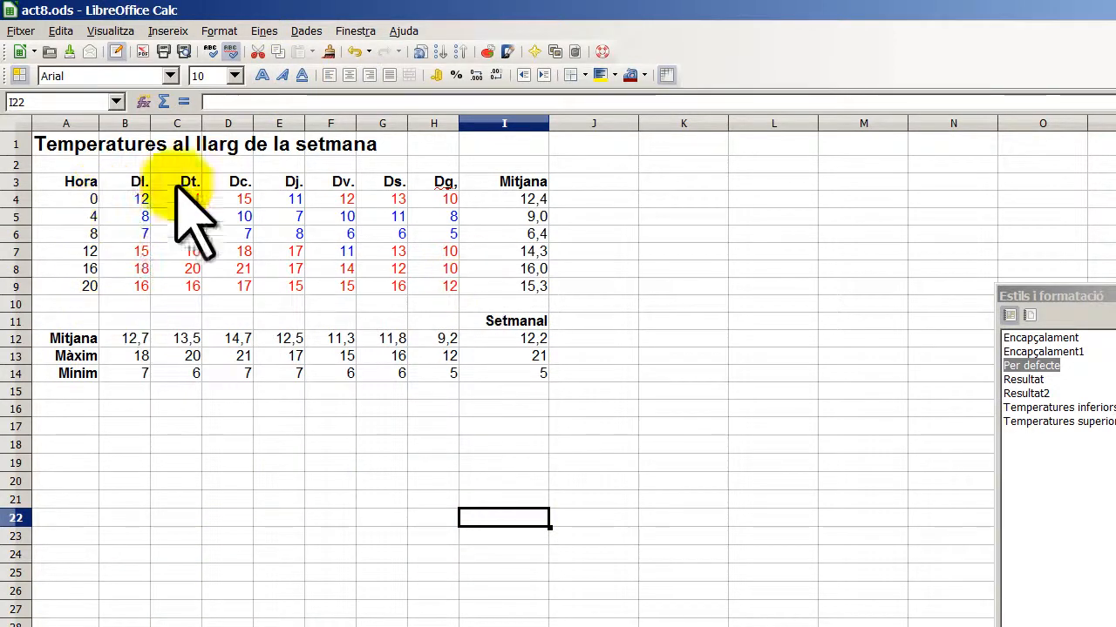
{"action": "left_click_drag", "start_coordinate": [140, 199], "coordinate": [436, 283]}
{"action": "left_click", "coordinate": [217, 29]}
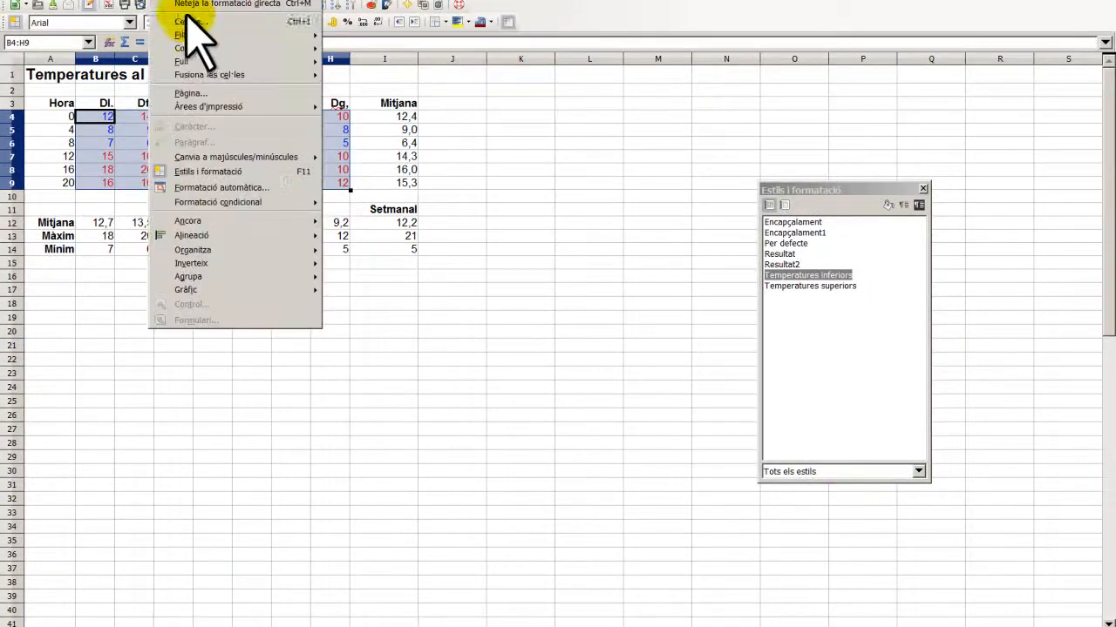
{"action": "left_click", "coordinate": [188, 19]}
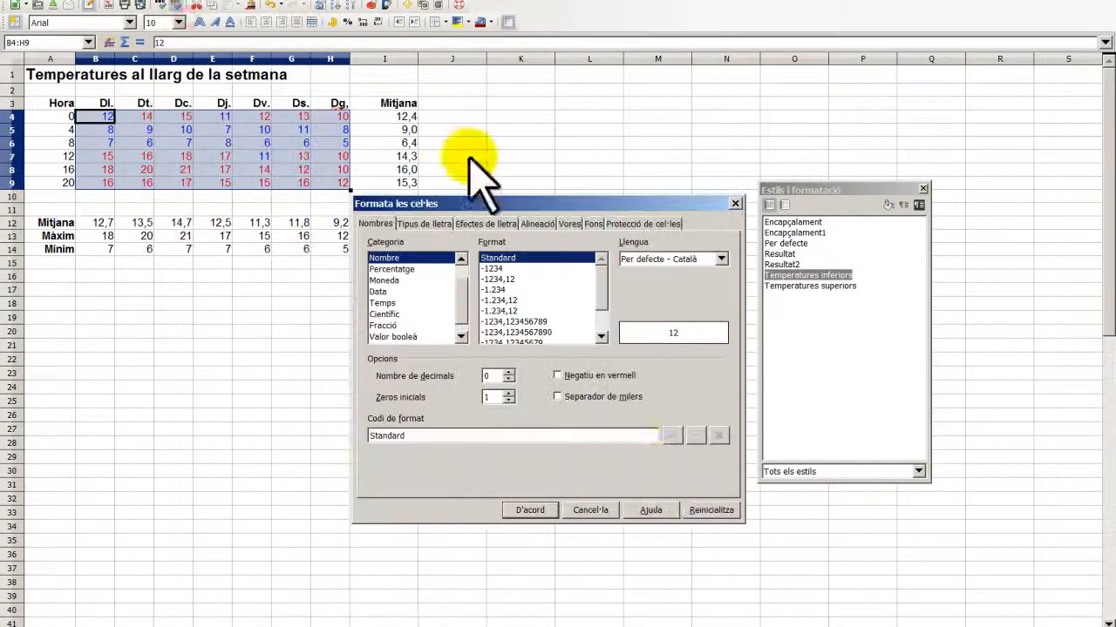
{"action": "left_click", "coordinate": [568, 224]}
{"action": "left_click", "coordinate": [589, 272]}
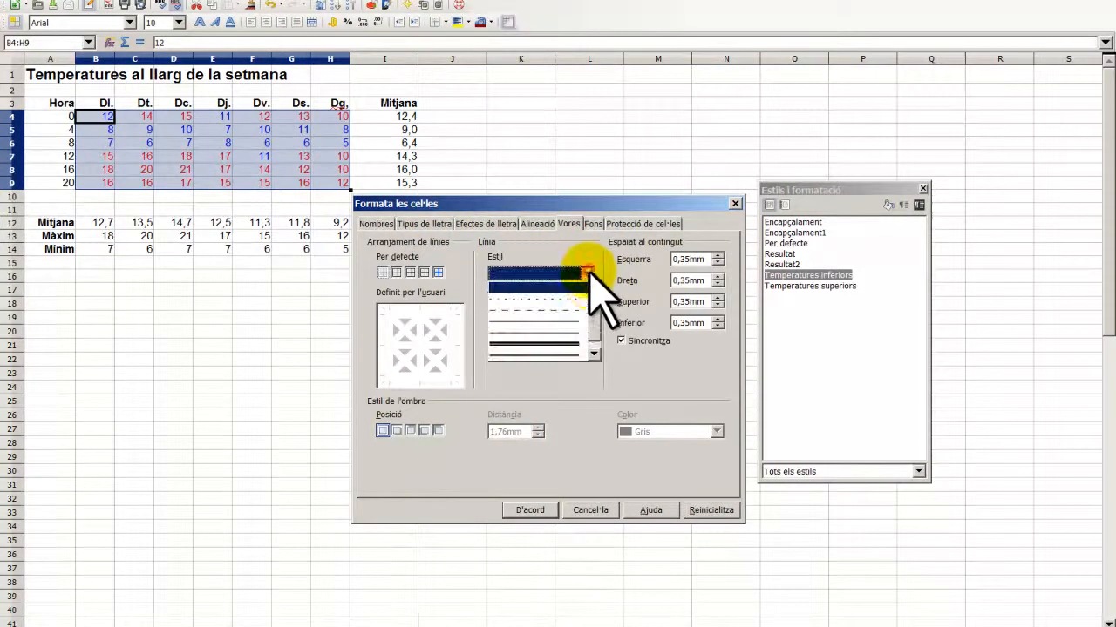
{"action": "left_click", "coordinate": [584, 274]}
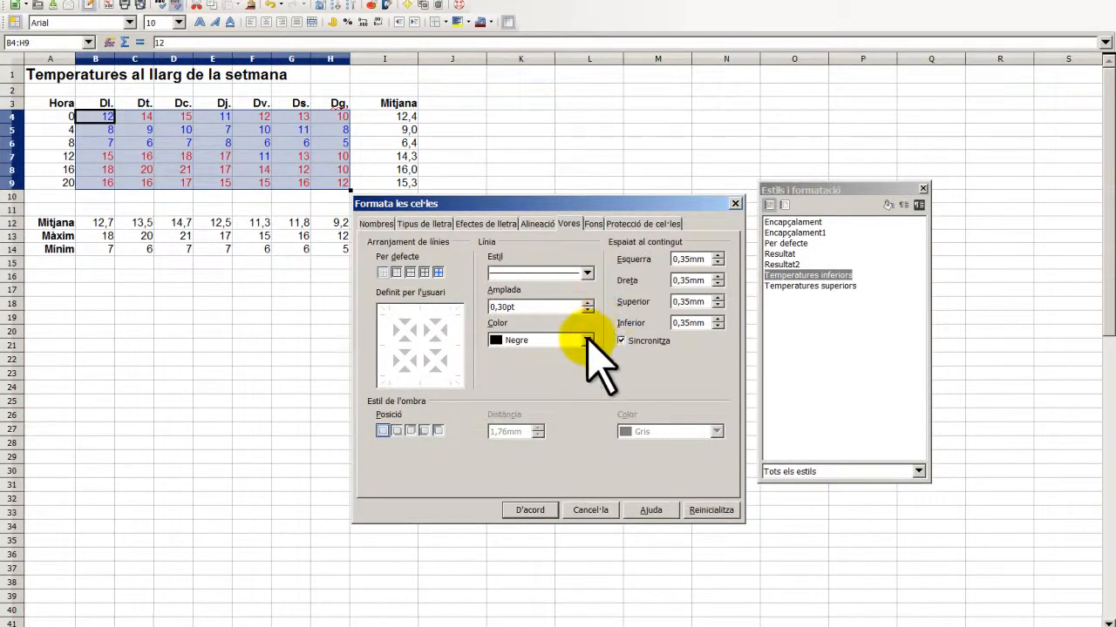
{"action": "left_click", "coordinate": [588, 340]}
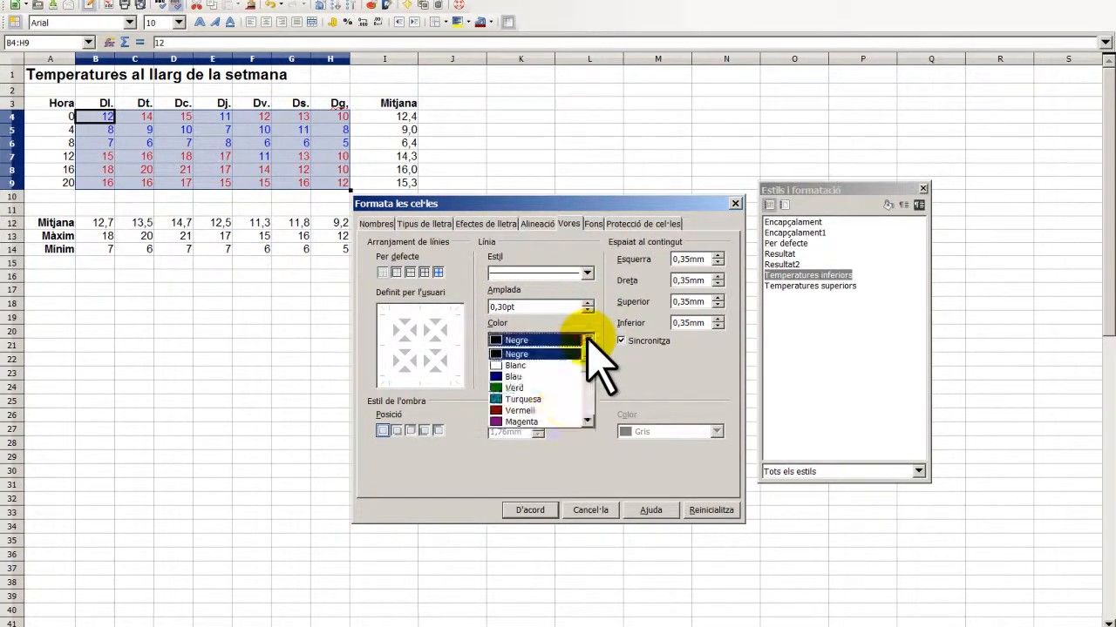
{"action": "left_click", "coordinate": [535, 387]}
{"action": "left_click", "coordinate": [545, 512]}
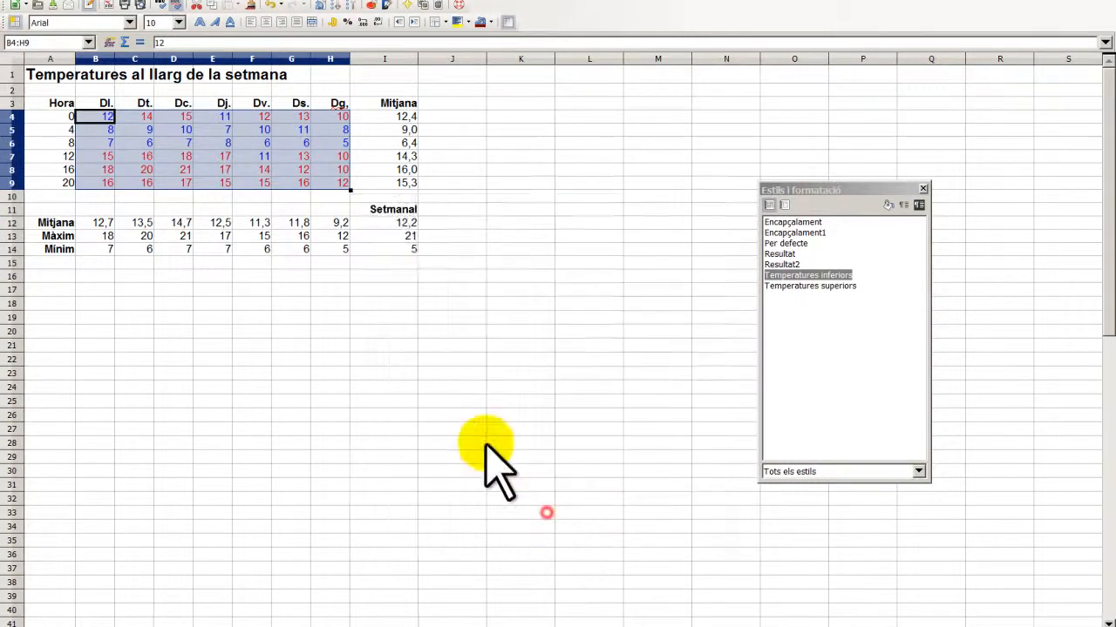
{"action": "left_click", "coordinate": [501, 345]}
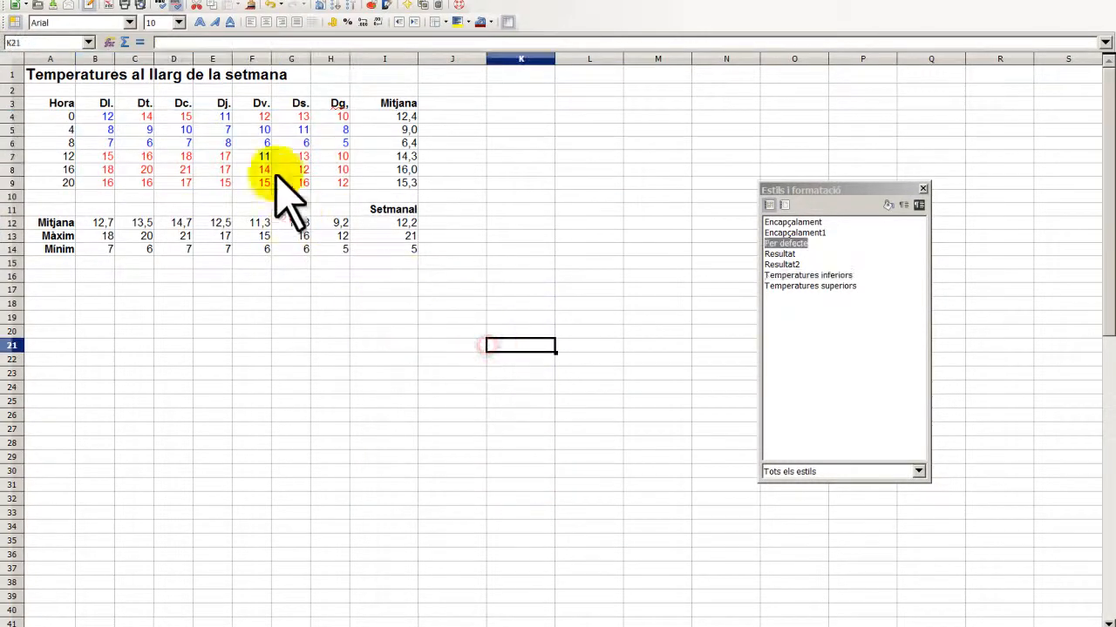
{"action": "left_click_drag", "start_coordinate": [107, 116], "coordinate": [323, 180]}
- In the Borders dialog for B4:H9, set 0,30pt width, add top, right, bottom and between-row lines, and choose a line colour
{"action": "left_click", "coordinate": [174, 2]}
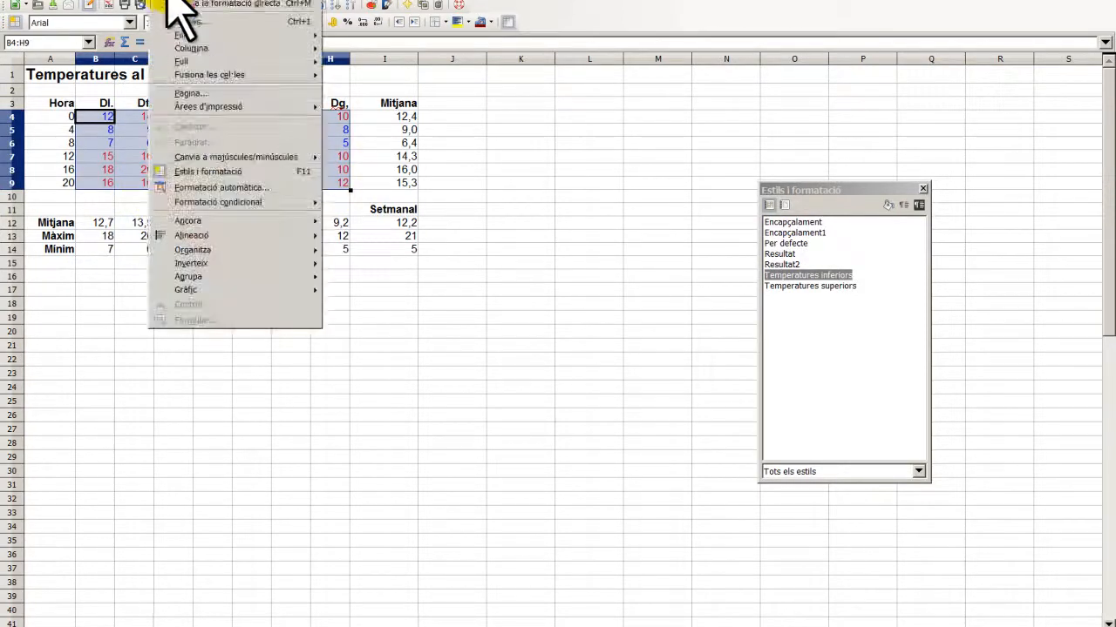
{"action": "left_click", "coordinate": [195, 21]}
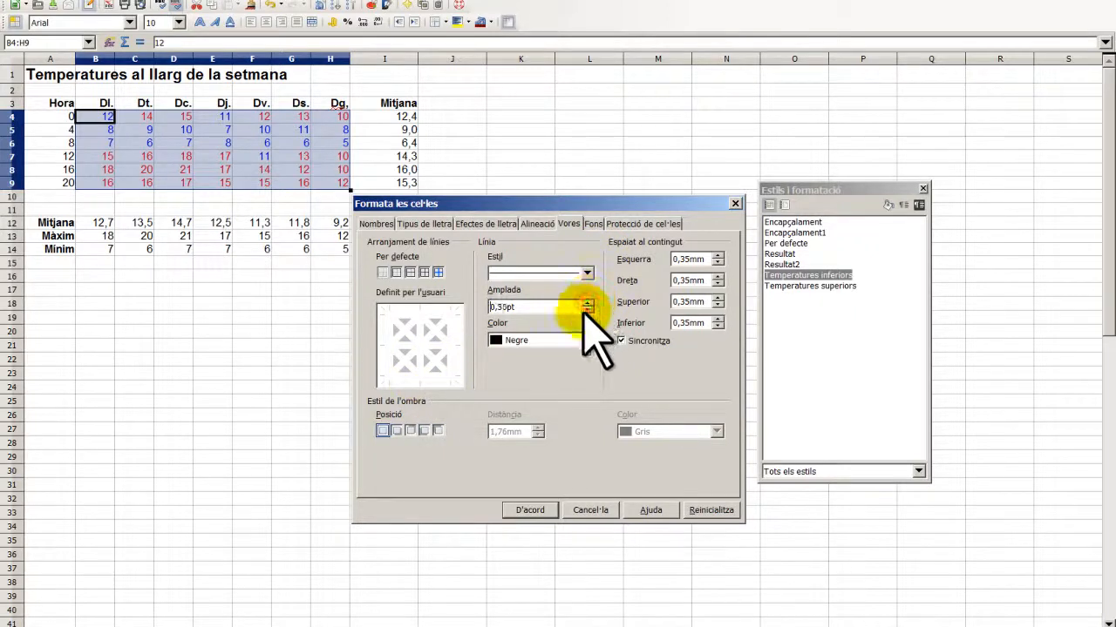
{"action": "left_click", "coordinate": [587, 310]}
{"action": "left_click", "coordinate": [410, 314]}
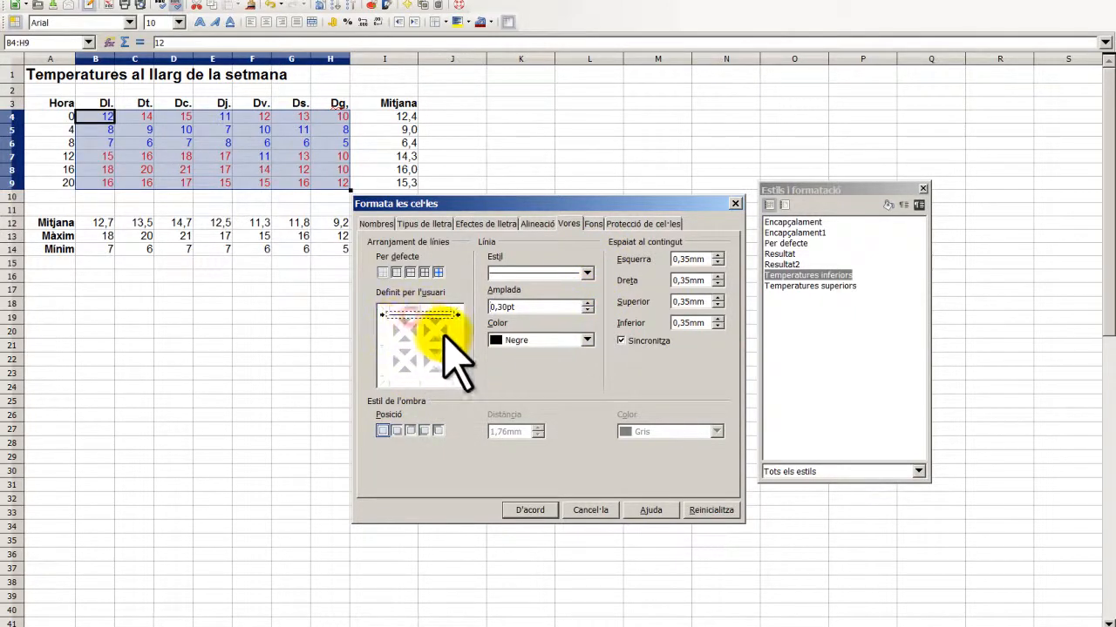
{"action": "left_click", "coordinate": [449, 342]}
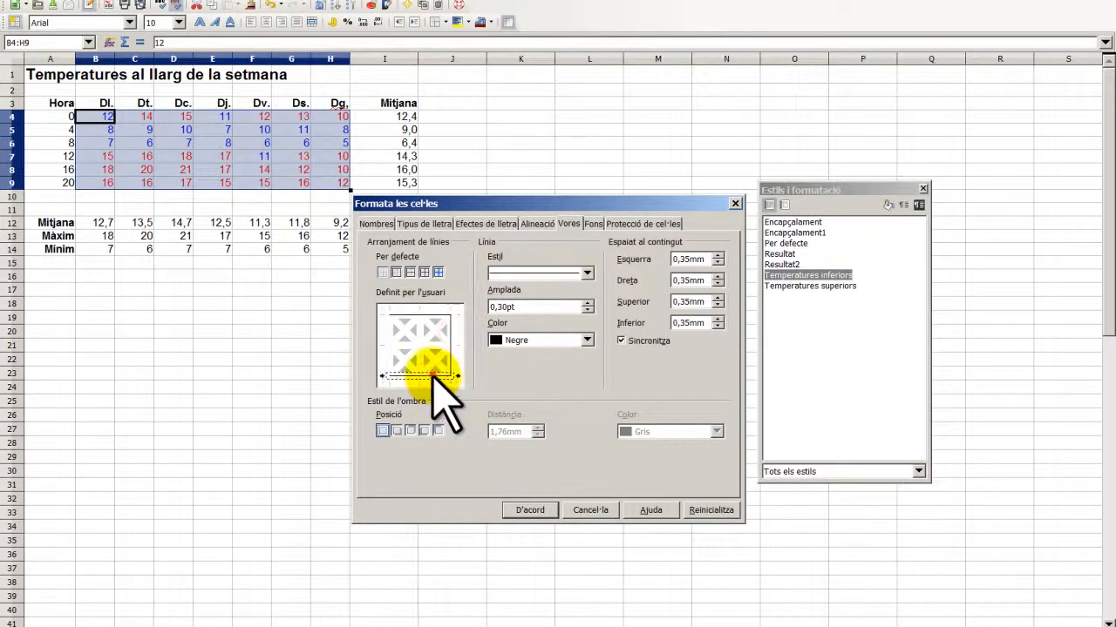
{"action": "left_click", "coordinate": [432, 376]}
{"action": "left_click", "coordinate": [433, 346]}
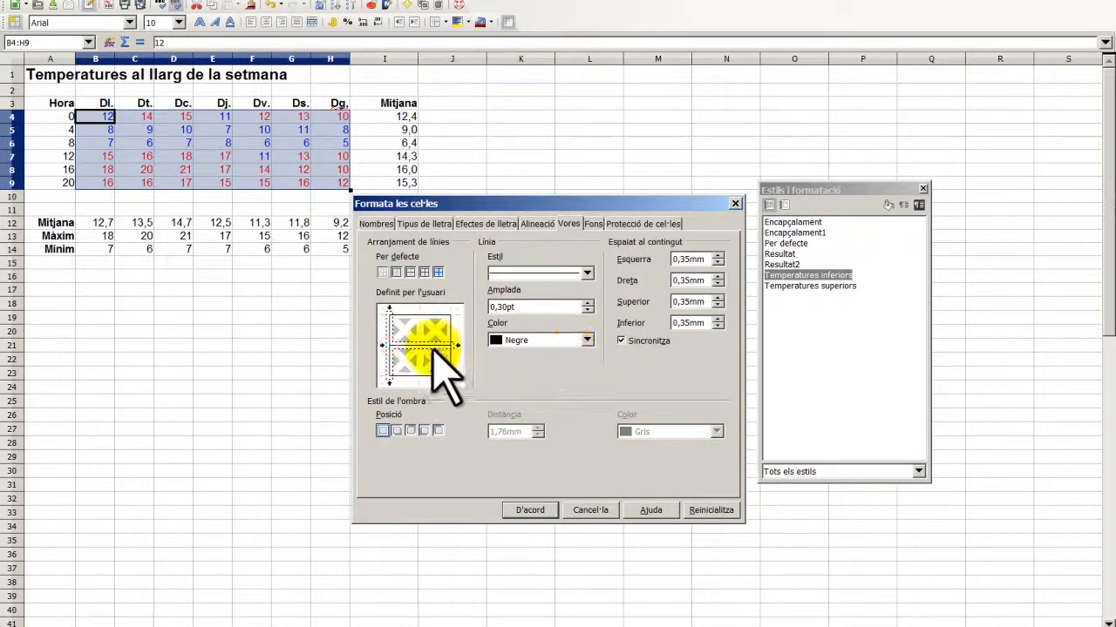
{"action": "left_click", "coordinate": [587, 340]}
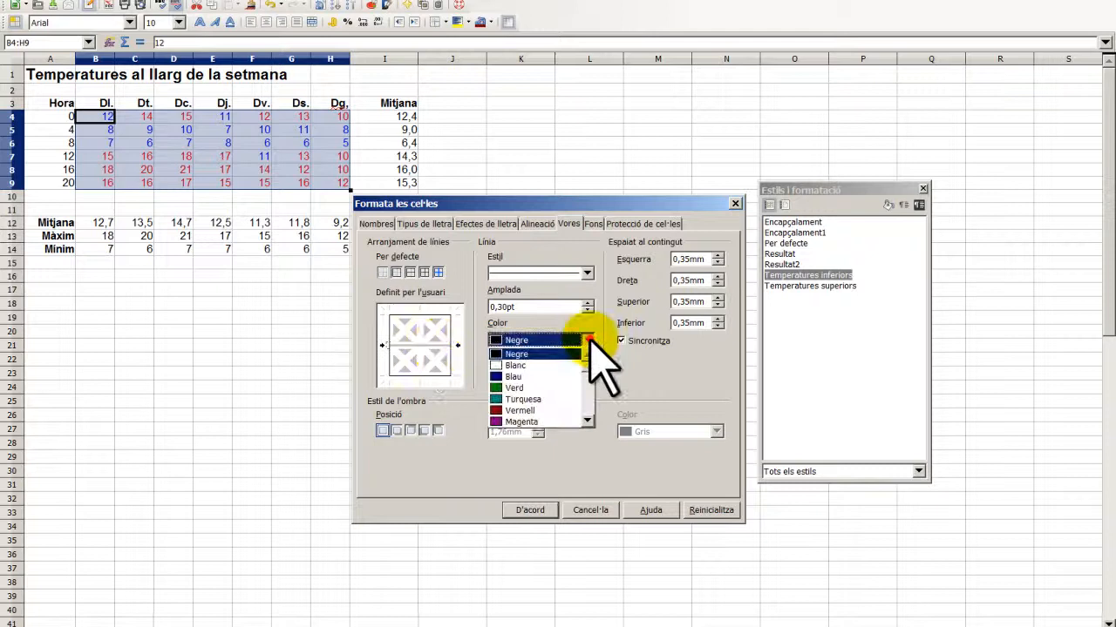
{"action": "left_click", "coordinate": [565, 400]}
- Apply the turquoise borders, view them unselected, then reselect B4:H9
{"action": "left_click", "coordinate": [530, 510]}
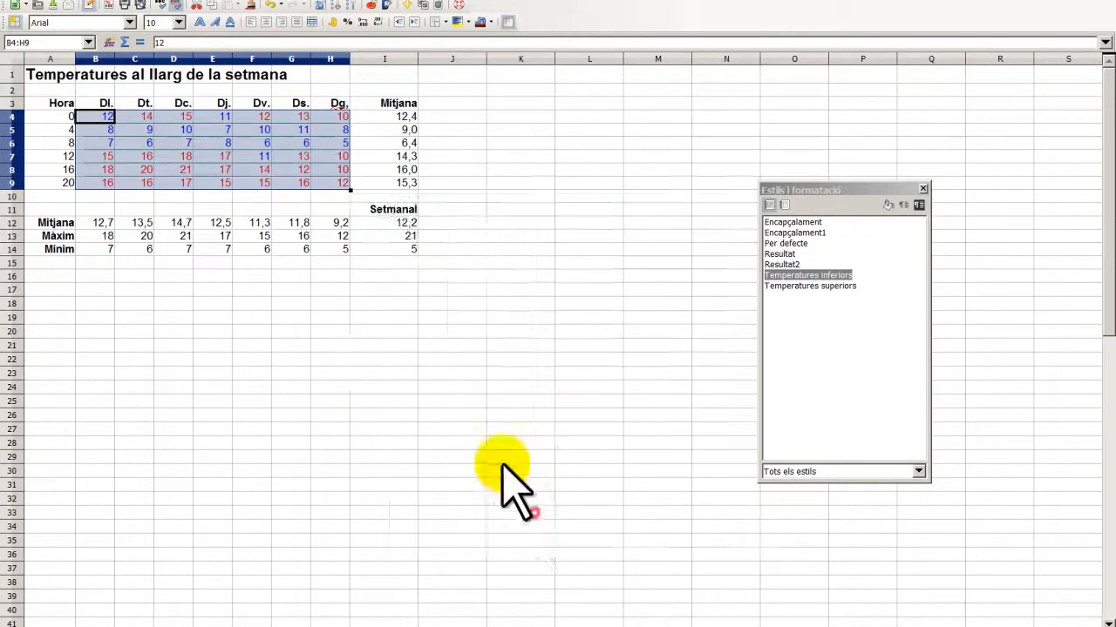
{"action": "left_click", "coordinate": [453, 276]}
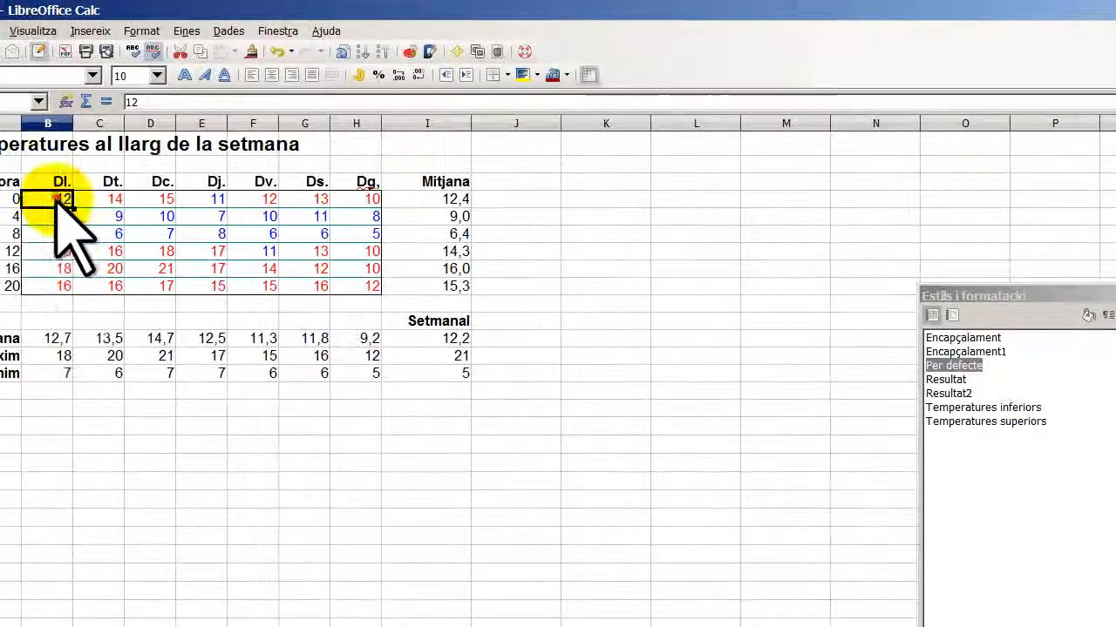
{"action": "left_click_drag", "start_coordinate": [103, 118], "coordinate": [217, 184]}
{"action": "left_click_drag", "start_coordinate": [209, 288], "coordinate": [363, 289]}
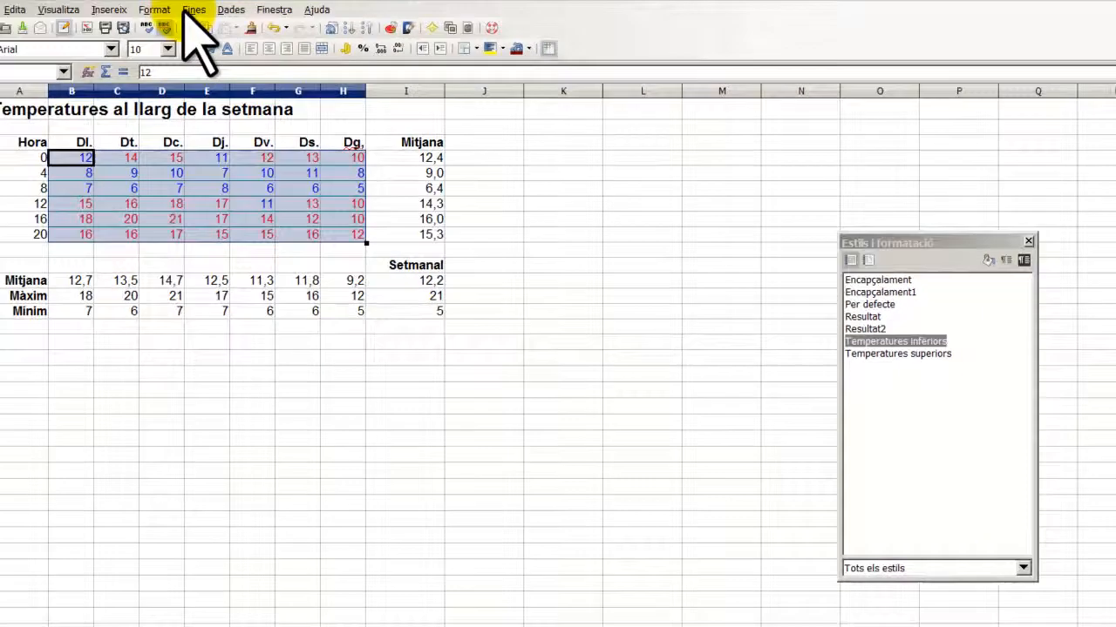
- Set Gridlines to Amaga (hide) in the Calc View options
{"action": "left_click", "coordinate": [186, 31]}
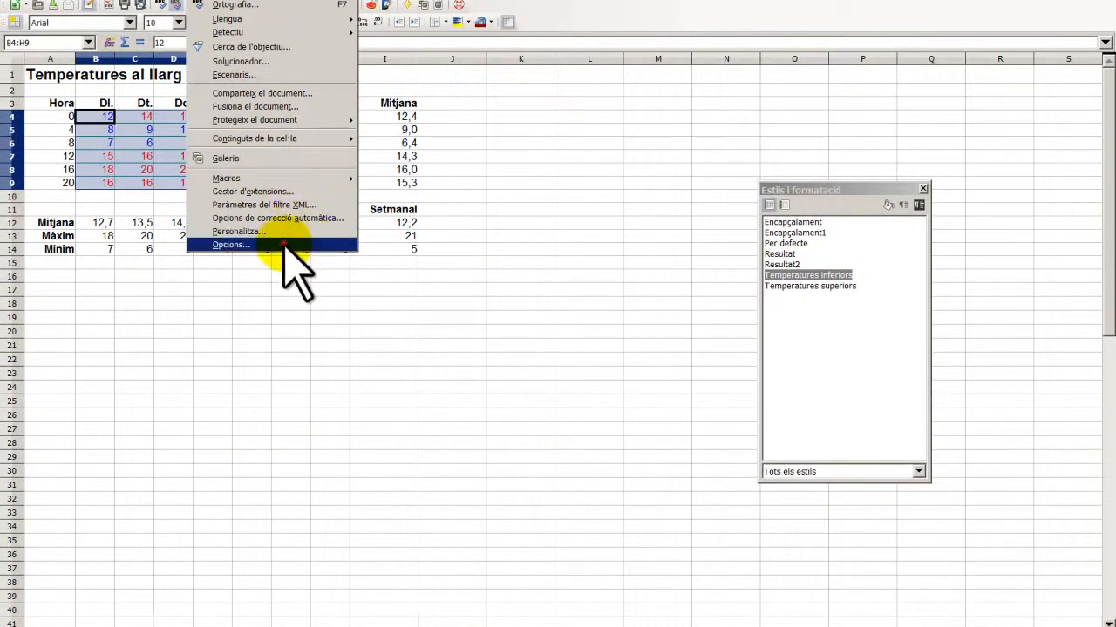
{"action": "left_click", "coordinate": [284, 246]}
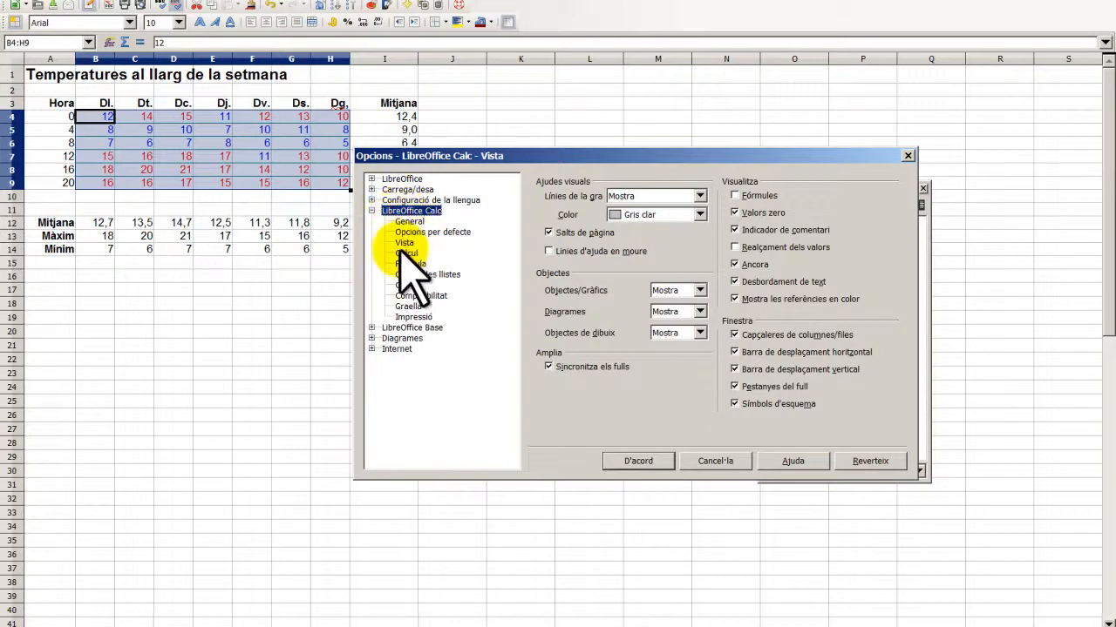
{"action": "left_click", "coordinate": [699, 197]}
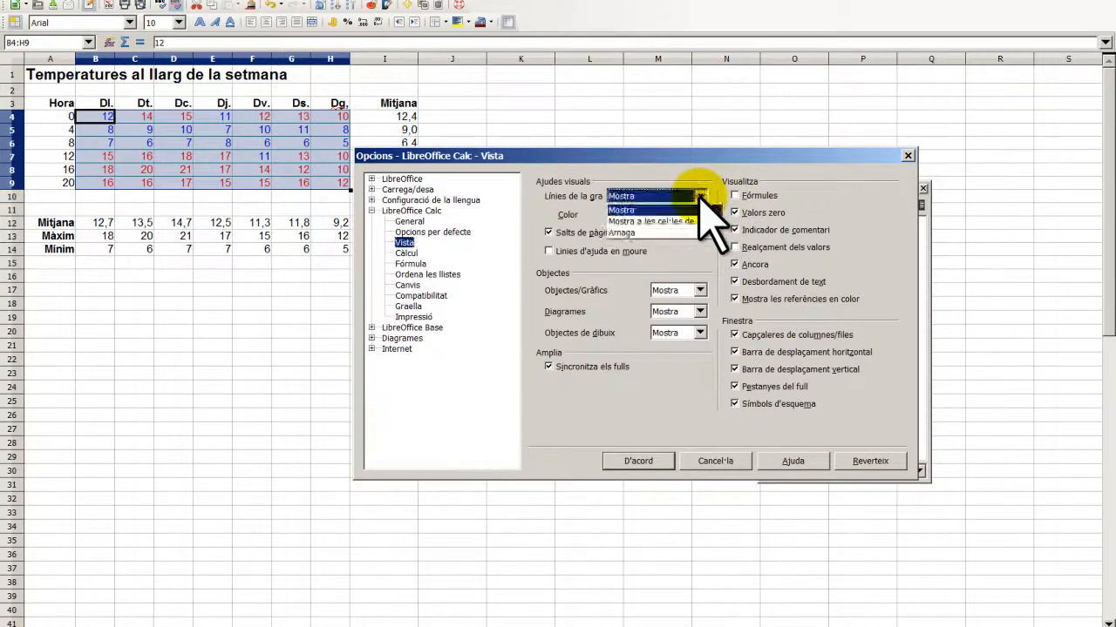
{"action": "left_click", "coordinate": [658, 233]}
{"action": "left_click", "coordinate": [647, 462]}
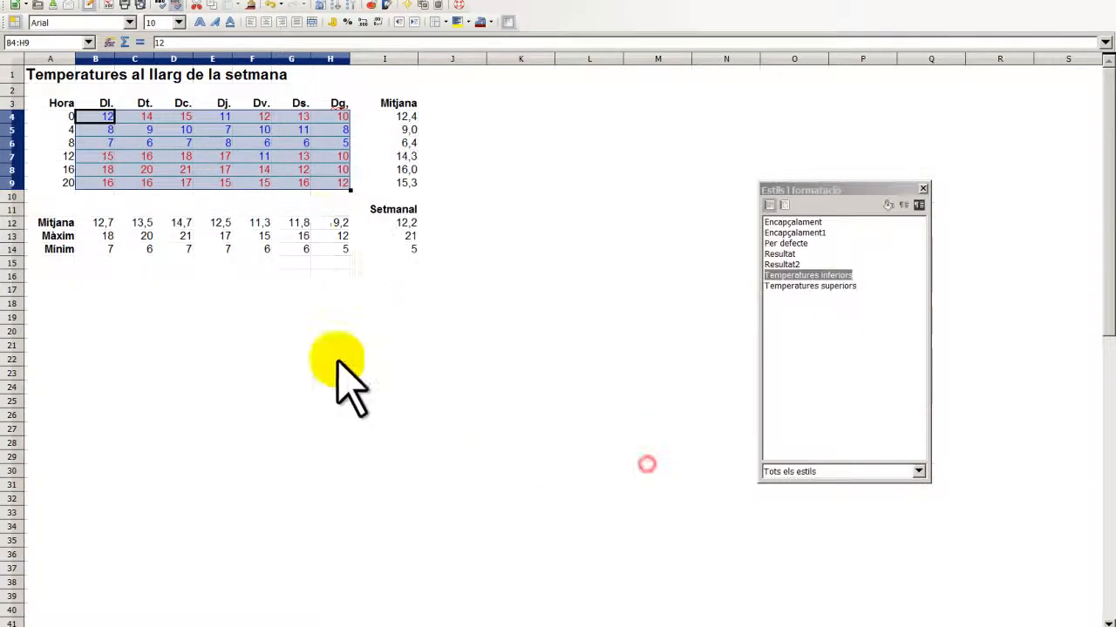
- Reselect the day-value range B4:H9
{"action": "left_click", "coordinate": [388, 303]}
{"action": "left_click_drag", "start_coordinate": [96, 119], "coordinate": [319, 199]}
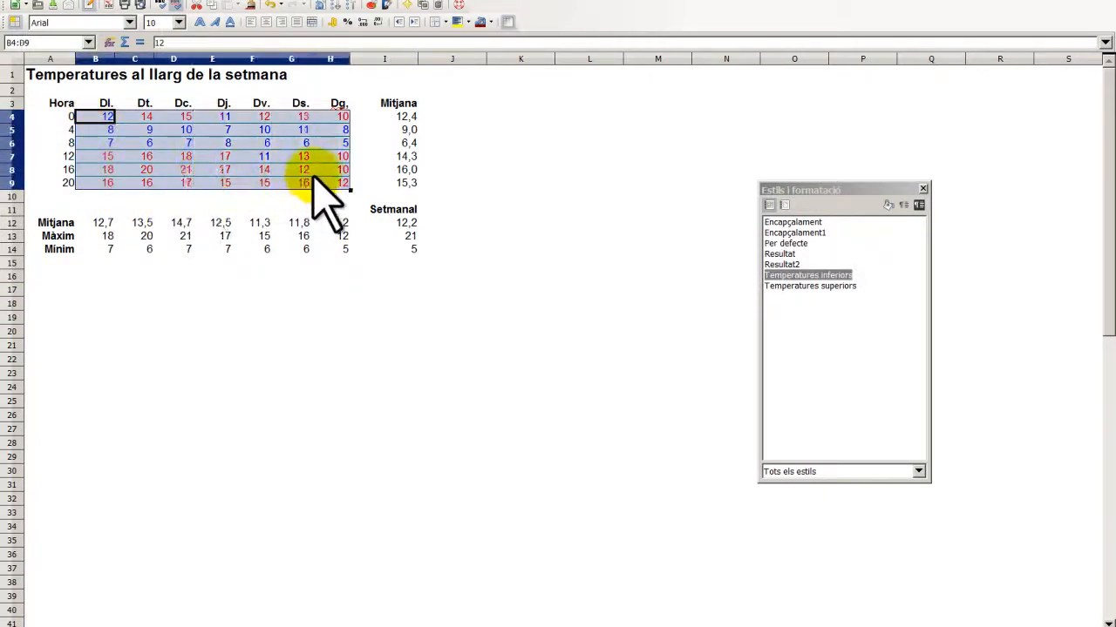
{"action": "left_click", "coordinate": [361, 236]}
{"action": "left_click_drag", "start_coordinate": [106, 116], "coordinate": [319, 185]}
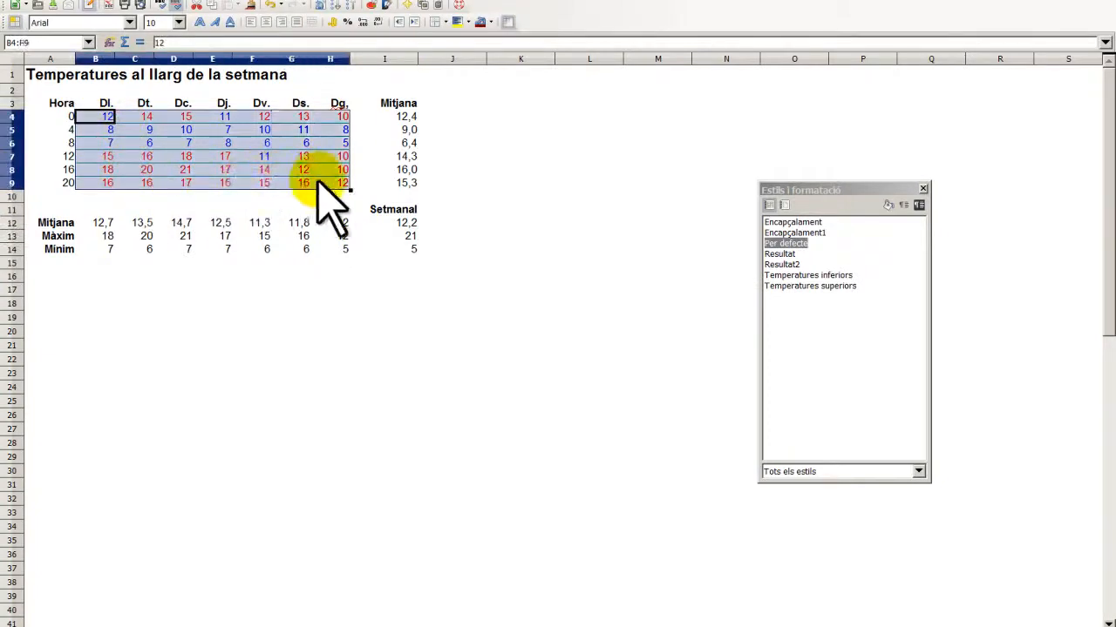
- Reopen the cell format dialog, accept it, and return to the Format menu
{"action": "left_click", "coordinate": [156, 2]}
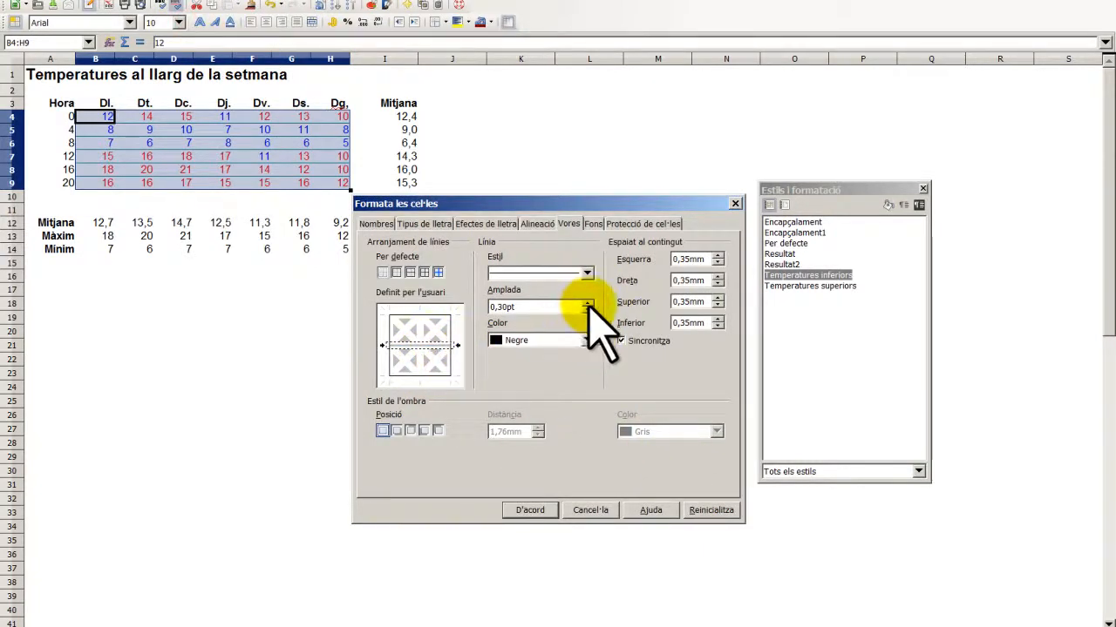
{"action": "left_click", "coordinate": [526, 510]}
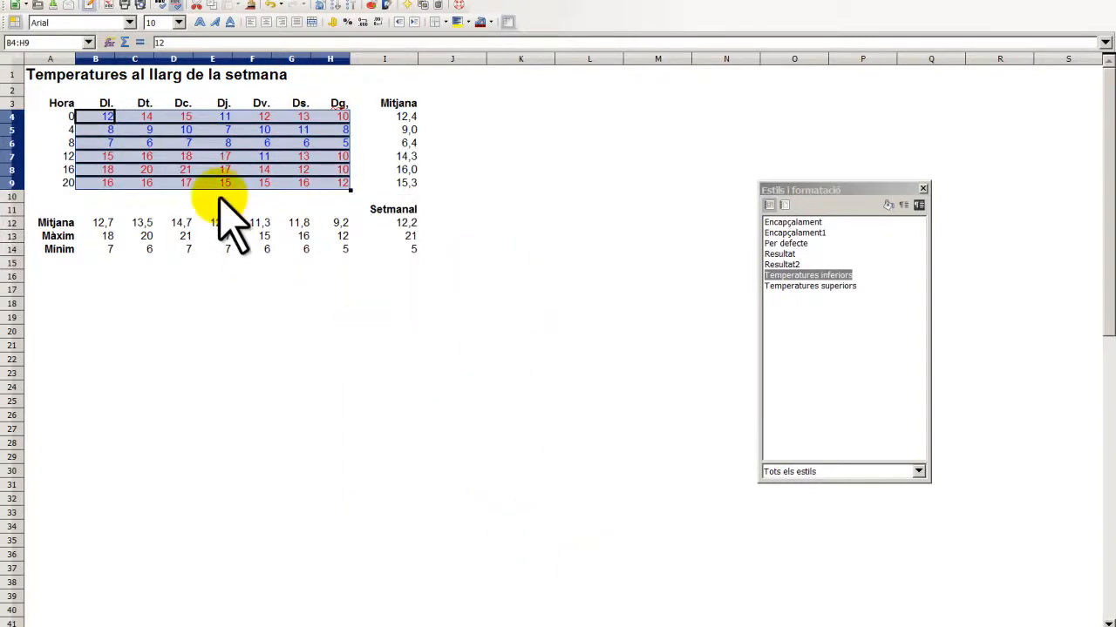
{"action": "left_click", "coordinate": [180, 2]}
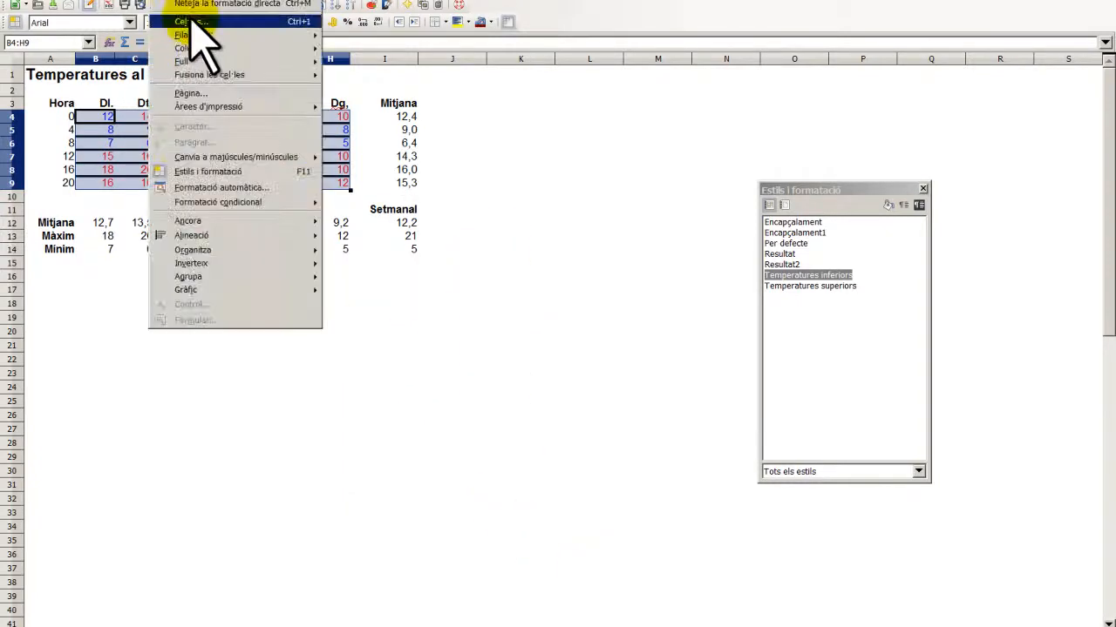
- Set the border line colour to green (Verd) at 0,55pt width
{"action": "left_click", "coordinate": [194, 20]}
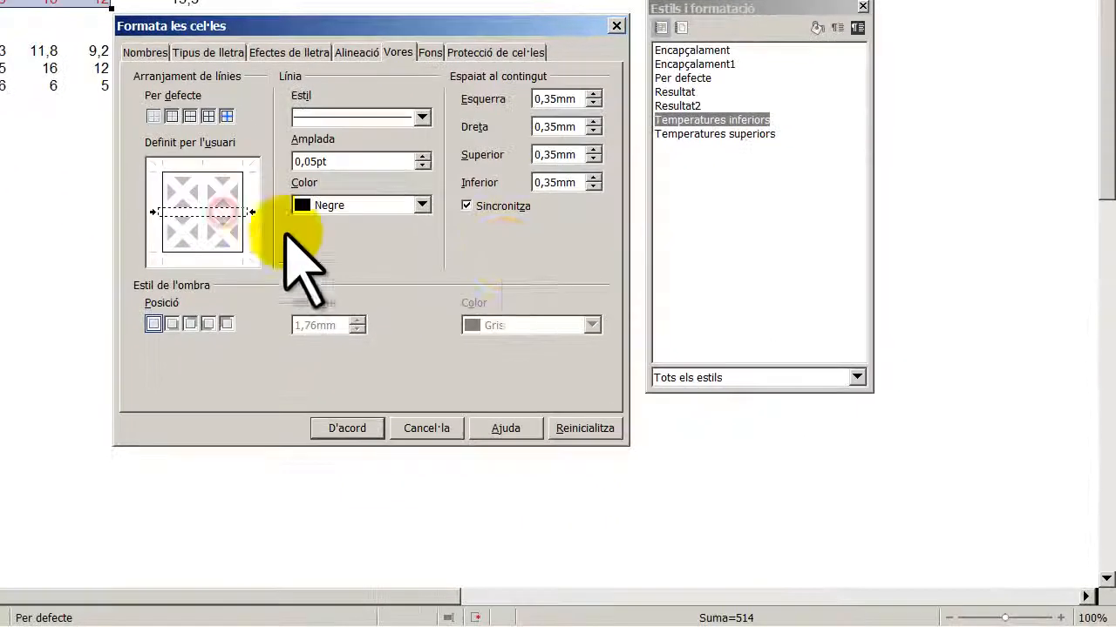
{"action": "left_click", "coordinate": [422, 205]}
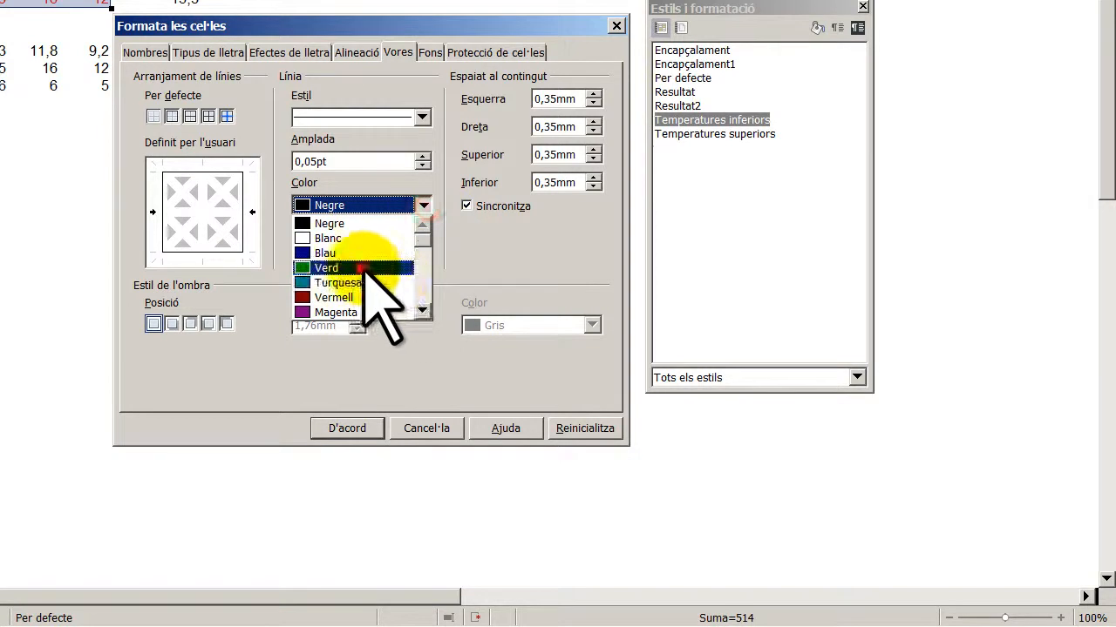
{"action": "left_click", "coordinate": [324, 262]}
{"action": "left_click", "coordinate": [373, 264]}
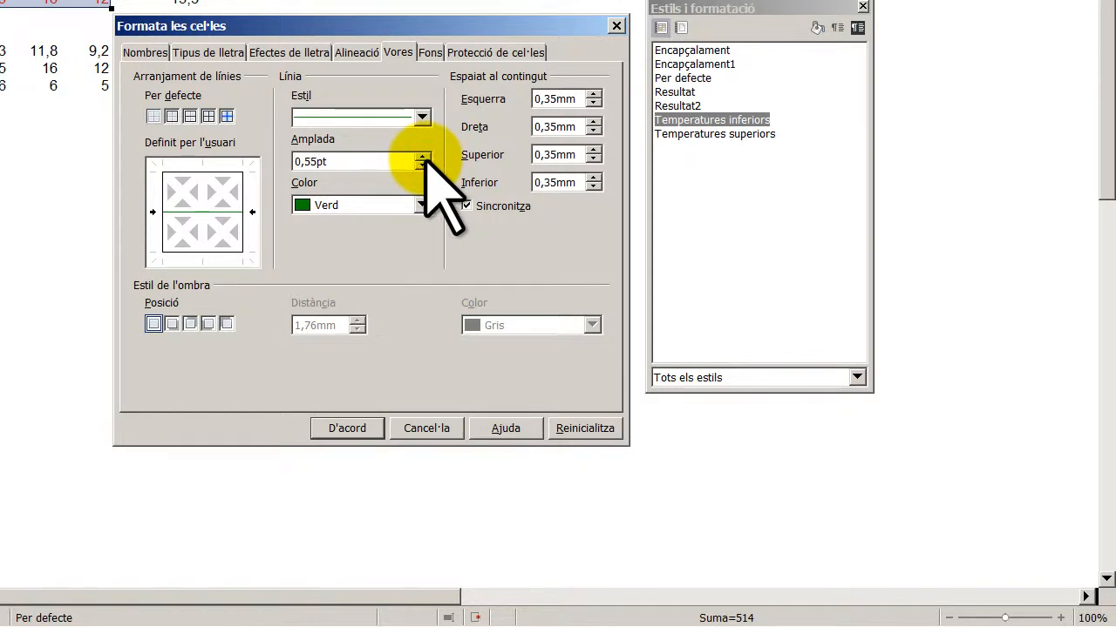
- Apply green inner horizontal, right, bottom, top and inner vertical lines and confirm
{"action": "left_click", "coordinate": [224, 212]}
{"action": "left_click", "coordinate": [294, 238]}
{"action": "left_click", "coordinate": [243, 247]}
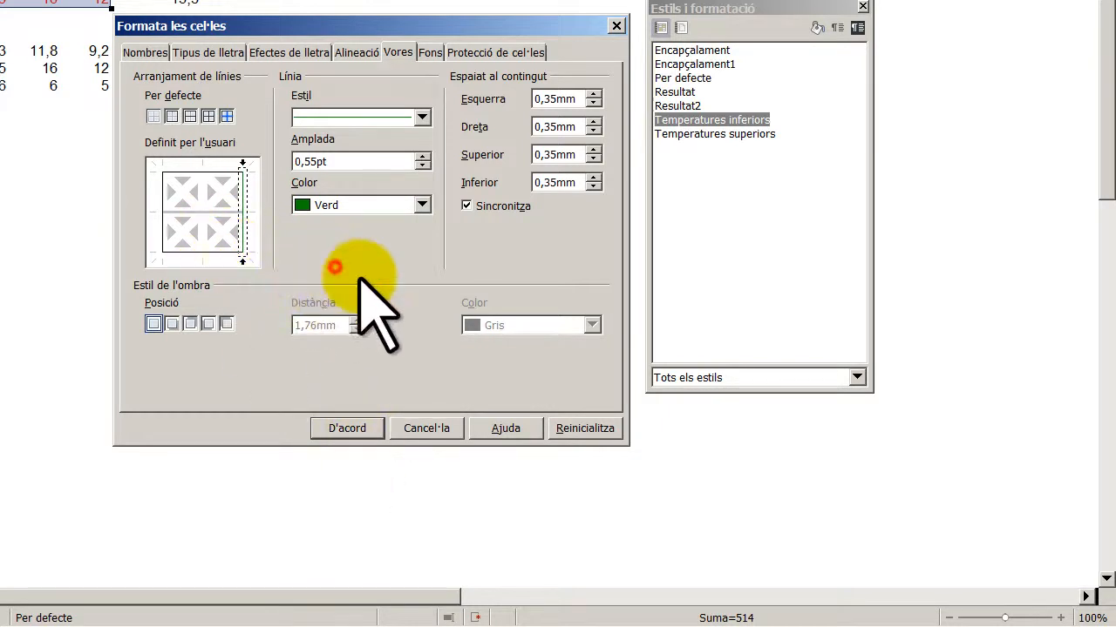
{"action": "left_click", "coordinate": [217, 252]}
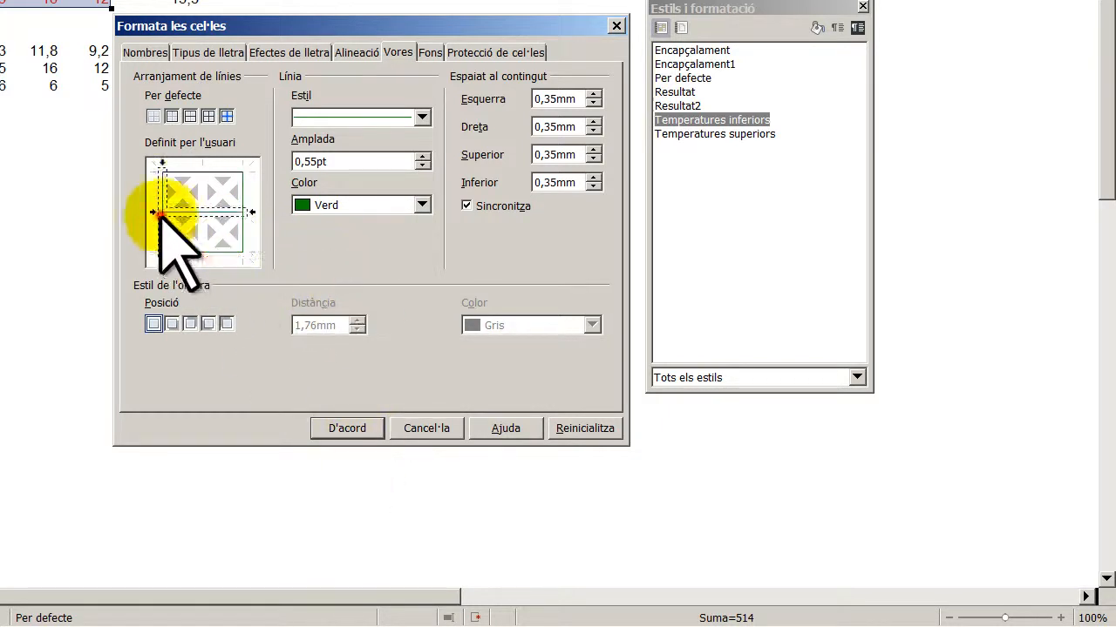
{"action": "left_click", "coordinate": [180, 171]}
{"action": "left_click", "coordinate": [217, 212]}
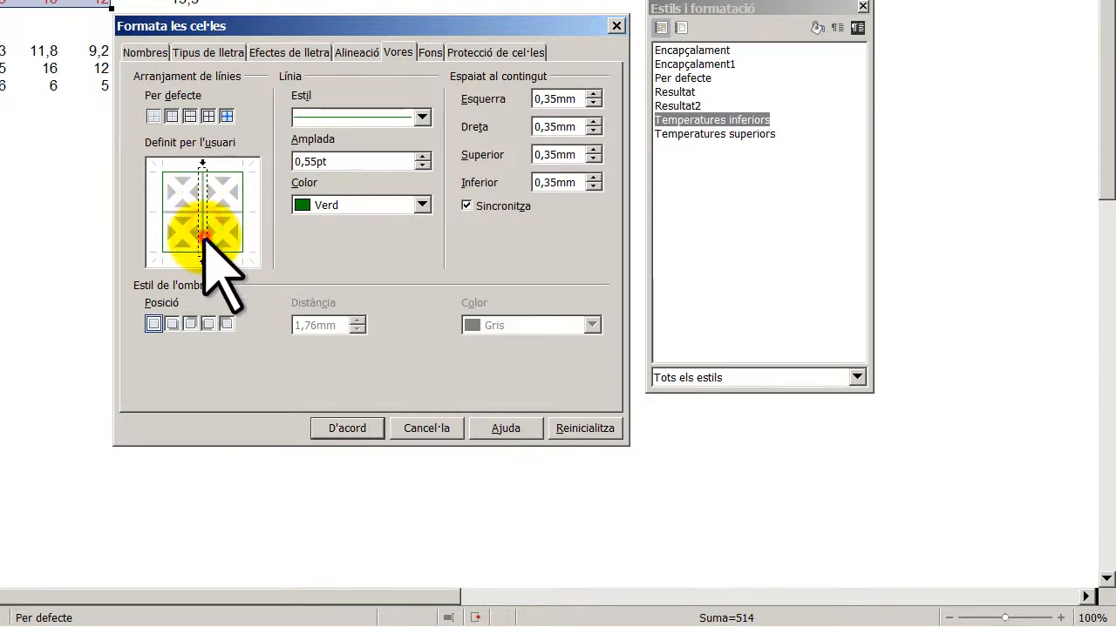
{"action": "left_click", "coordinate": [362, 430]}
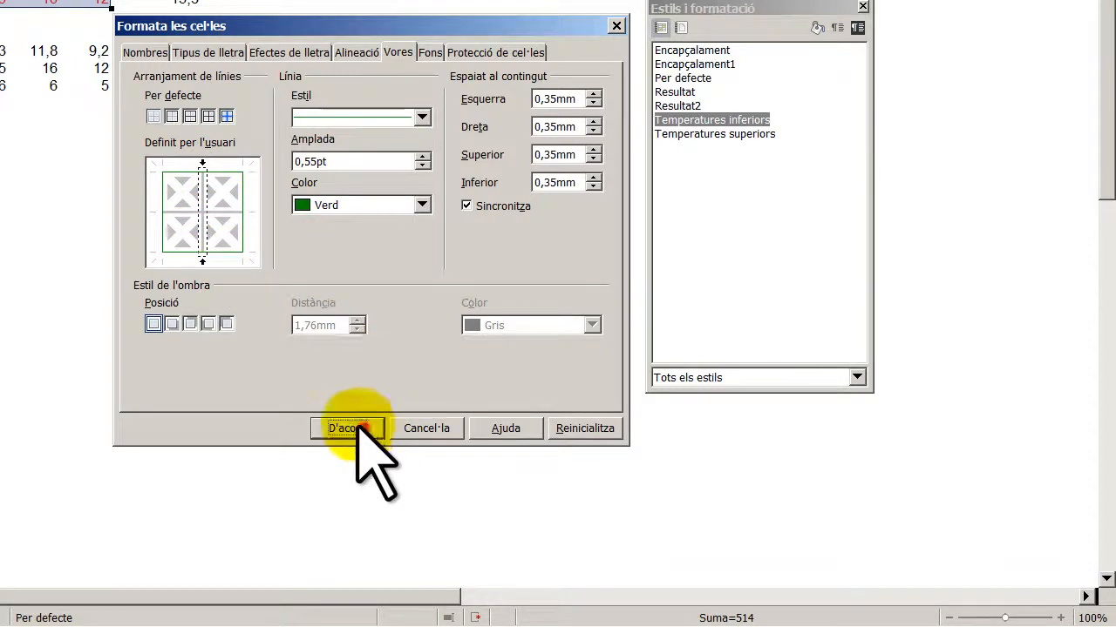
{"action": "left_click", "coordinate": [248, 159]}
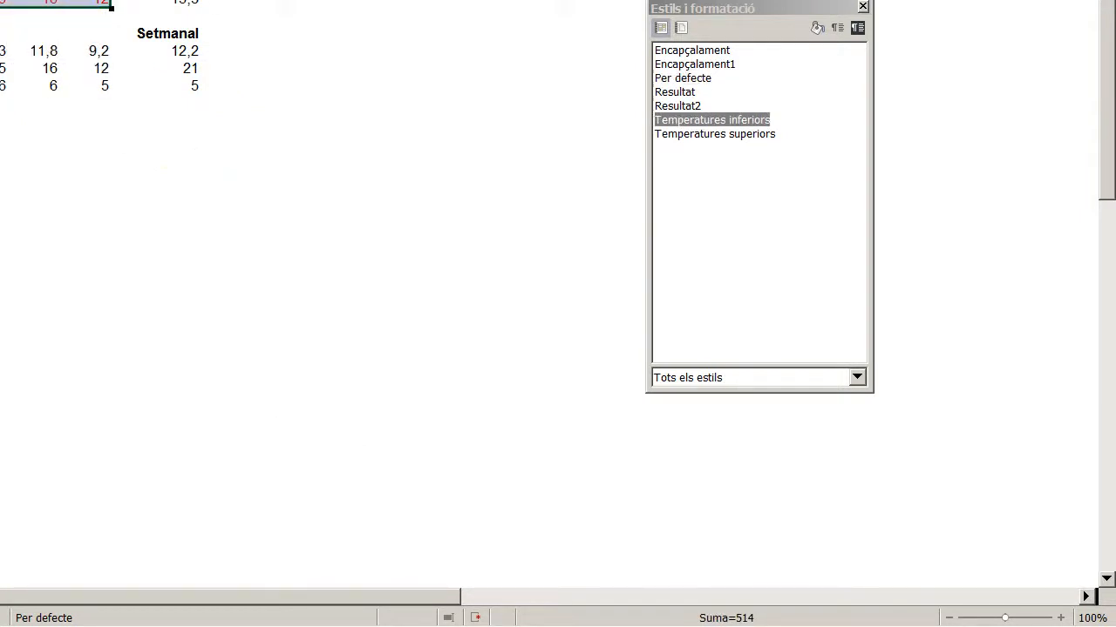
- Recheck the Borders dialog, then undo the thick green border with Ctrl+Z
{"action": "key", "text": "alt+o"}
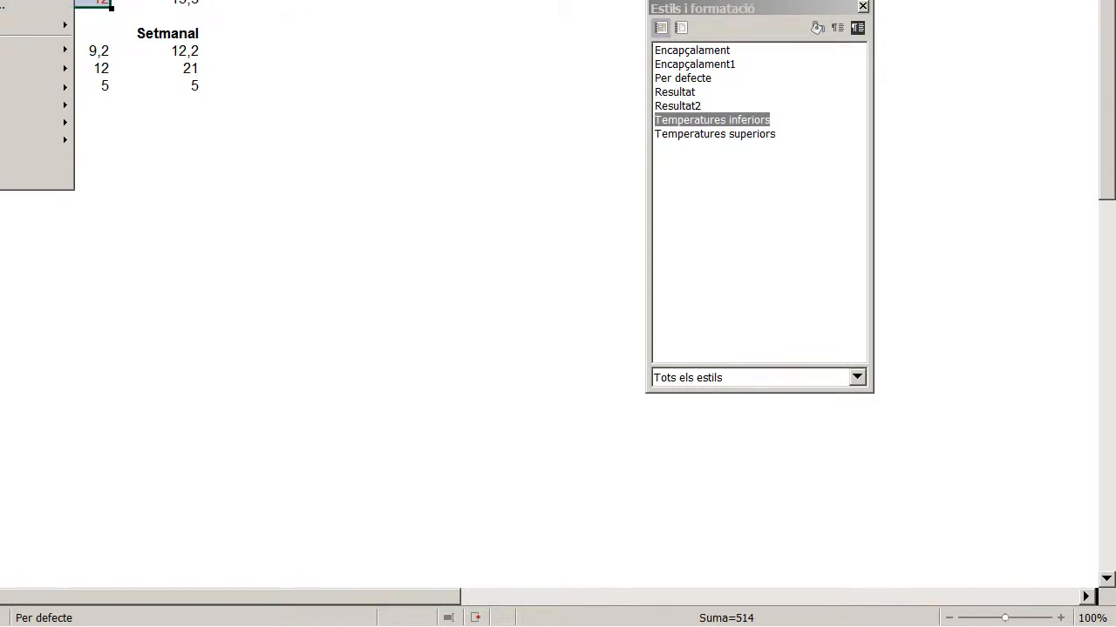
{"action": "left_click", "coordinate": [35, 0]}
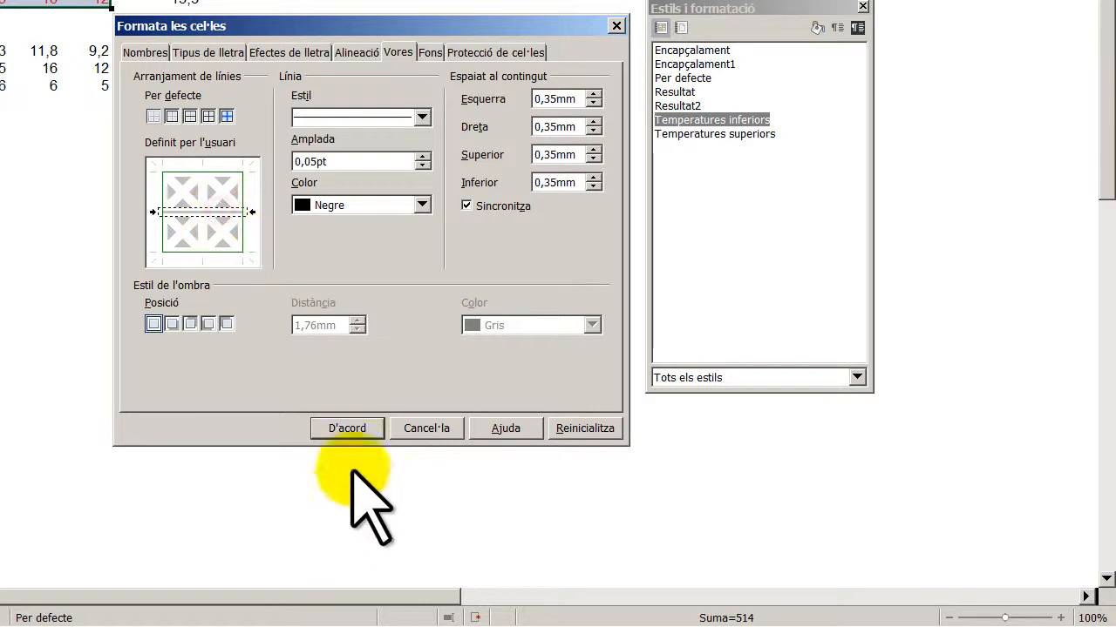
{"action": "left_click", "coordinate": [354, 428]}
{"action": "left_click", "coordinate": [300, 186]}
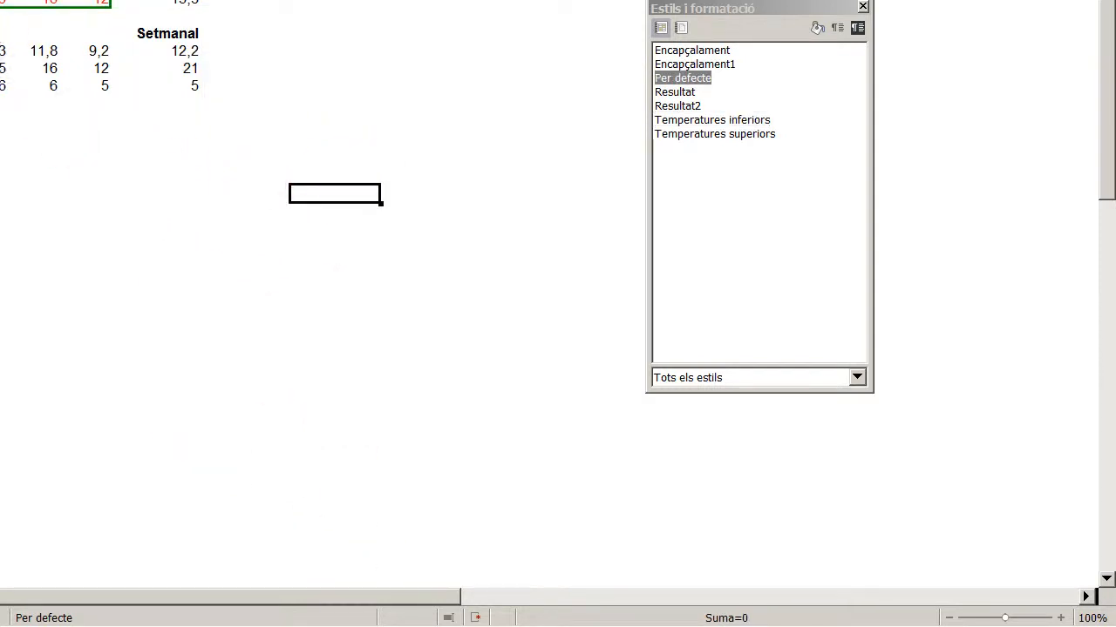
{"action": "key", "text": "ctrl+z"}
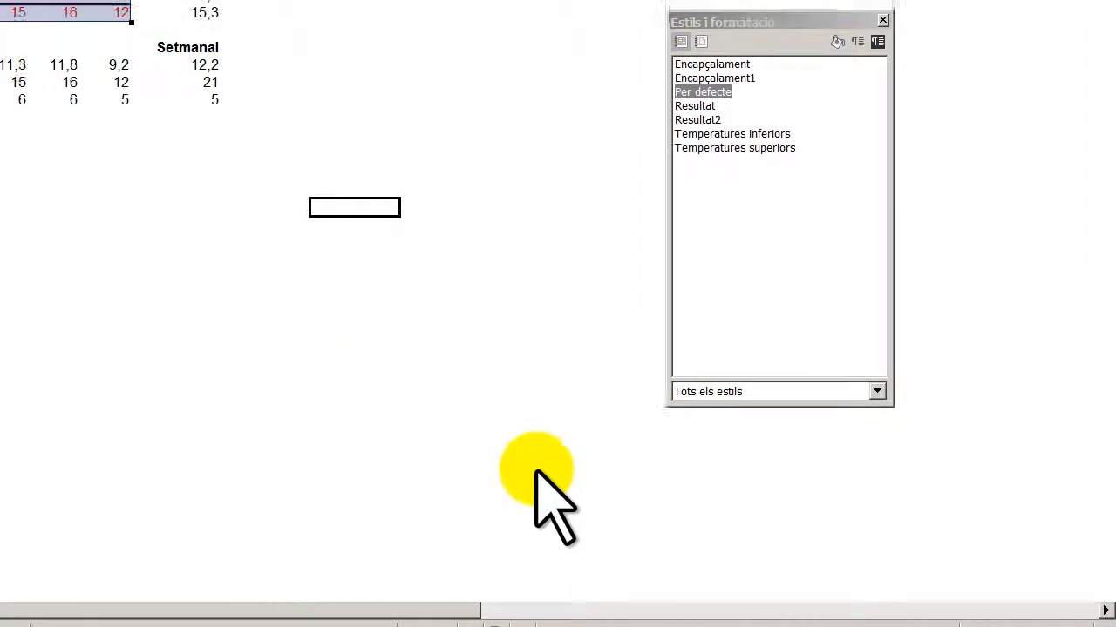
- Frame B4:H9 with a green 0,30pt outline on top, bottom and left edges
{"action": "left_click", "coordinate": [340, 378]}
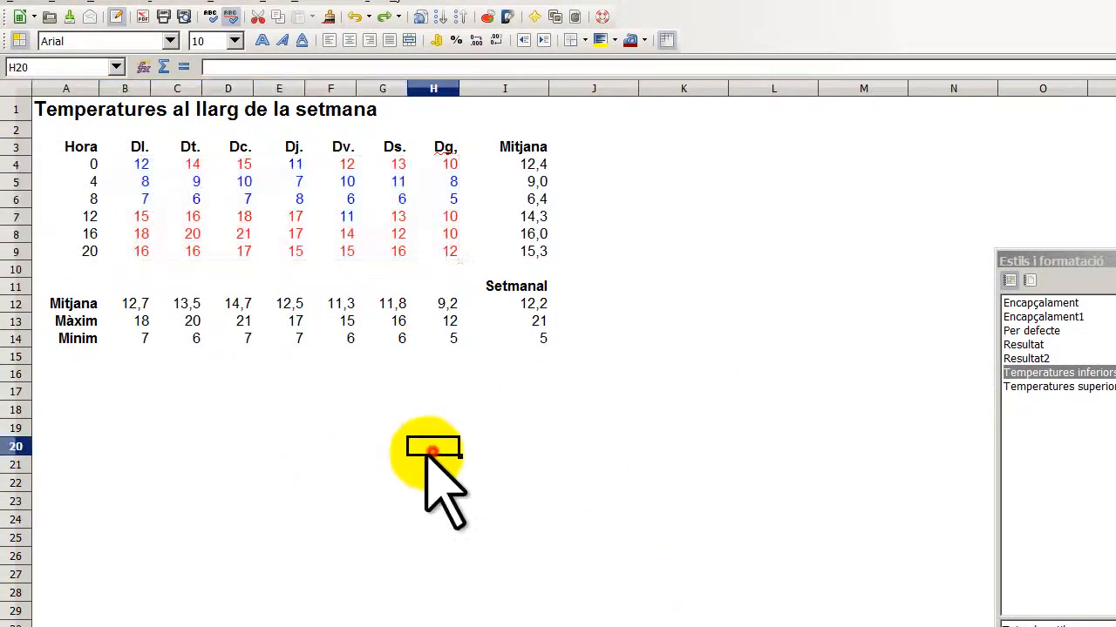
{"action": "left_click_drag", "start_coordinate": [131, 174], "coordinate": [441, 252]}
{"action": "left_click", "coordinate": [222, 4]}
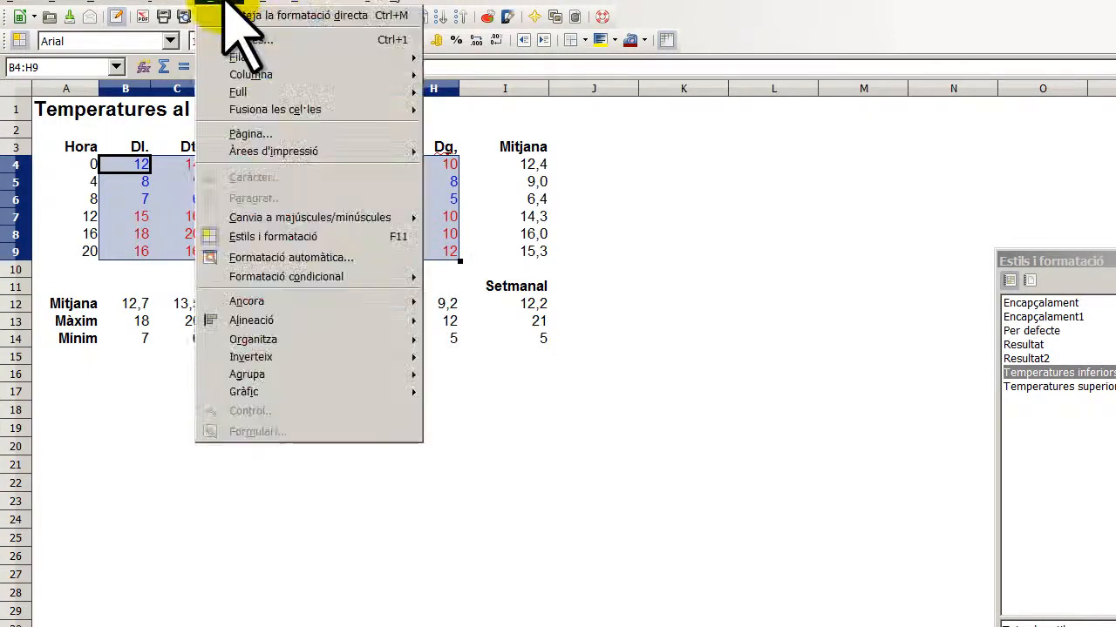
{"action": "left_click", "coordinate": [261, 39]}
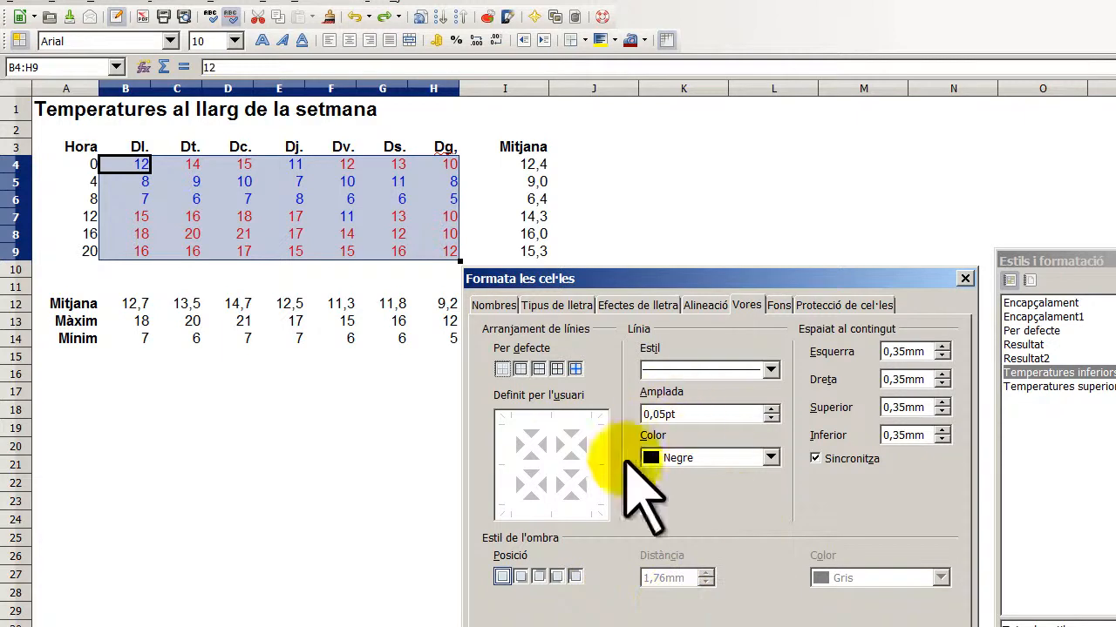
{"action": "left_click", "coordinate": [771, 460]}
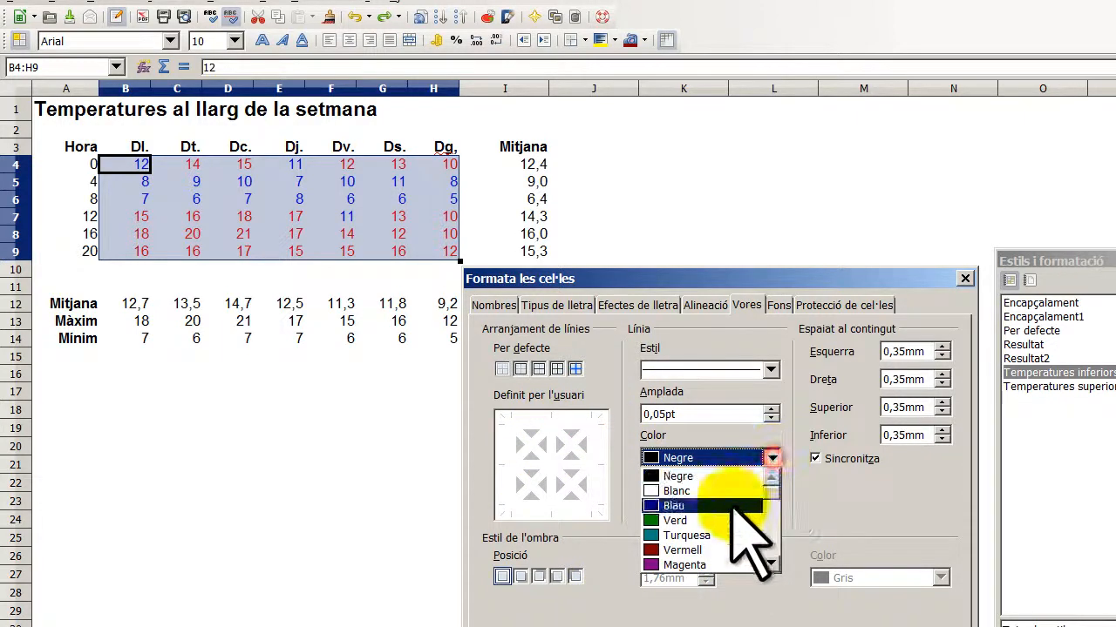
{"action": "left_click", "coordinate": [732, 516]}
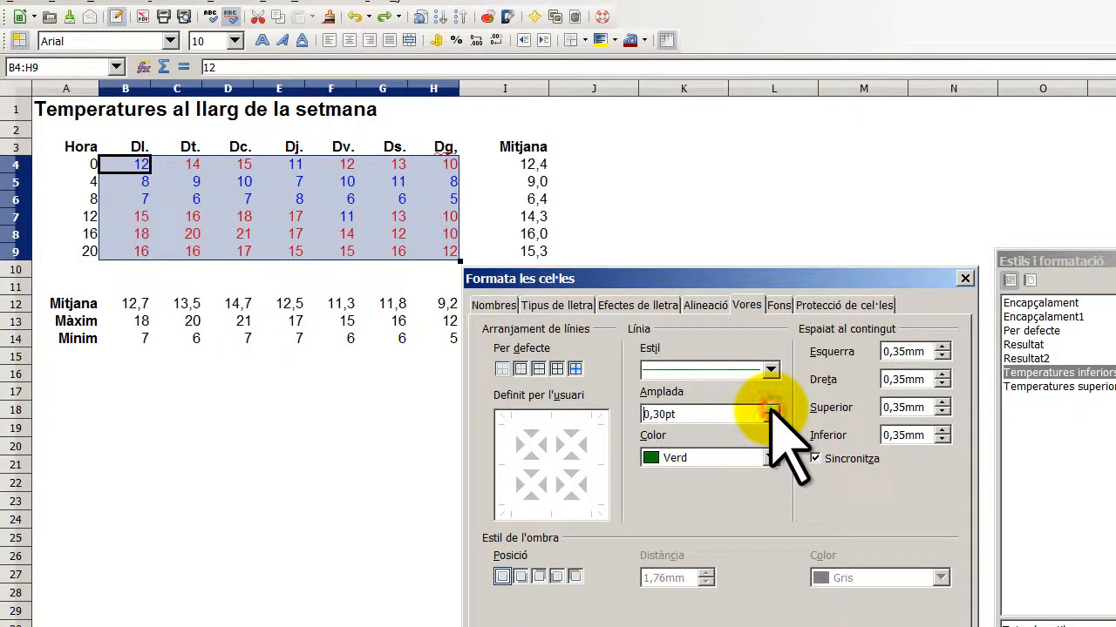
{"action": "left_click", "coordinate": [527, 423]}
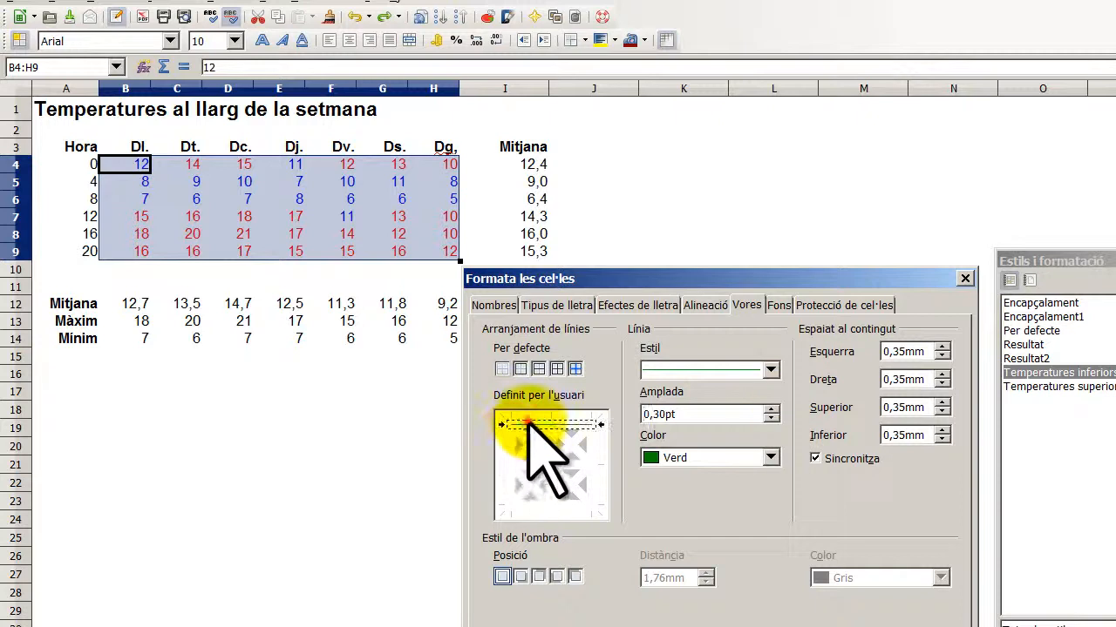
{"action": "left_click", "coordinate": [557, 504]}
{"action": "left_click", "coordinate": [514, 481]}
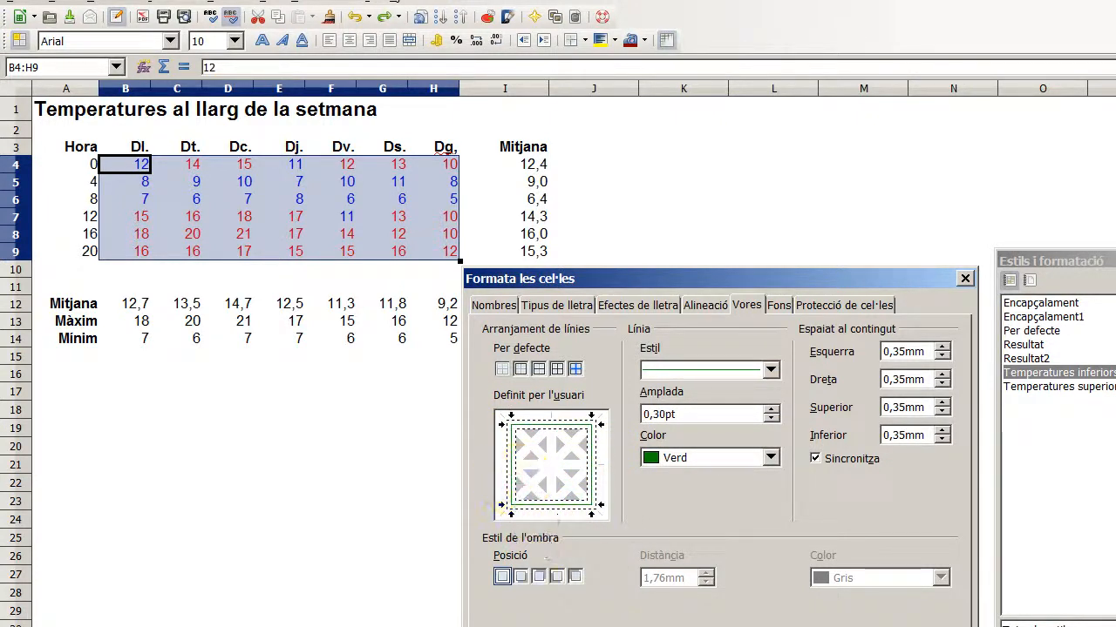
{"action": "key", "text": "Return"}
{"action": "left_click", "coordinate": [612, 571]}
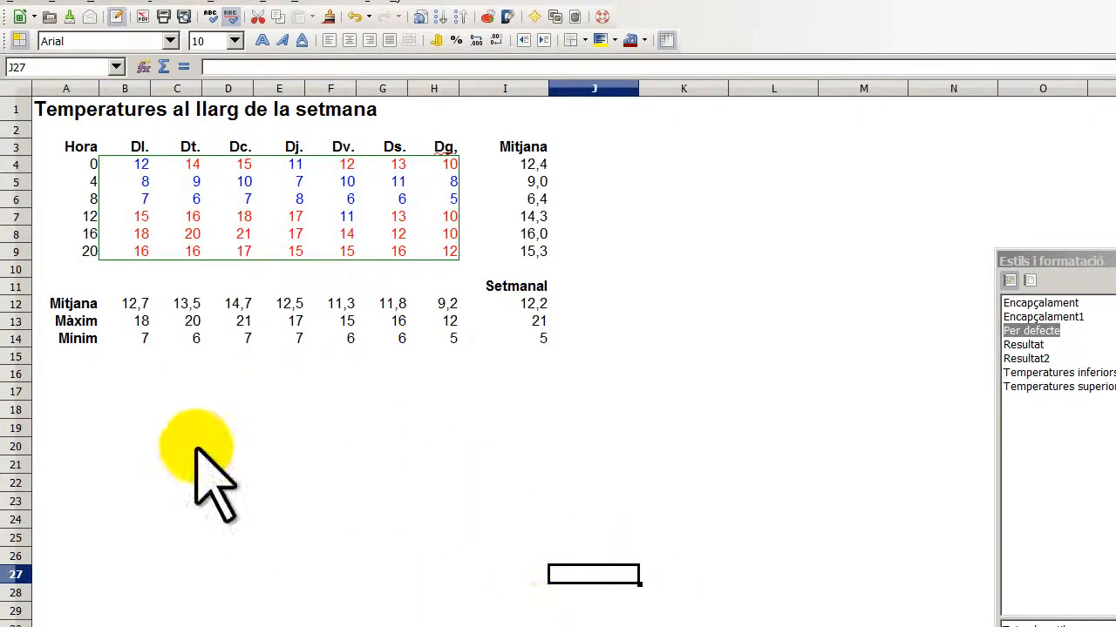
- Give title cells A1:J2 a solid white (Blanc) 0,80pt border
{"action": "left_click", "coordinate": [39, 108]}
{"action": "left_click_drag", "start_coordinate": [39, 107], "coordinate": [562, 130]}
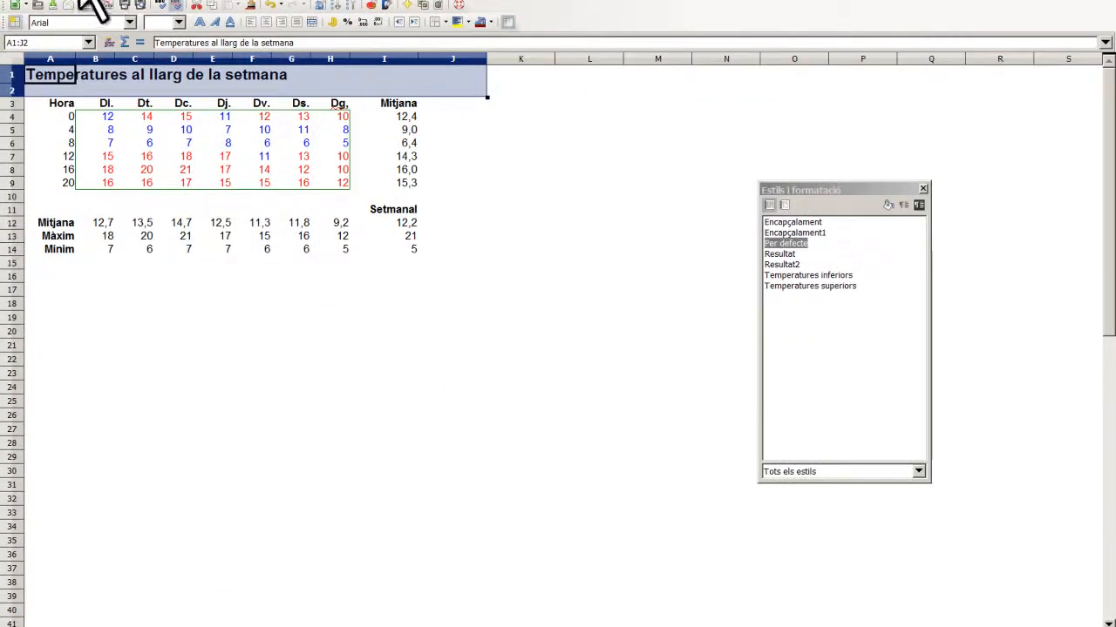
{"action": "left_click", "coordinate": [170, 2]}
{"action": "left_click", "coordinate": [202, 21]}
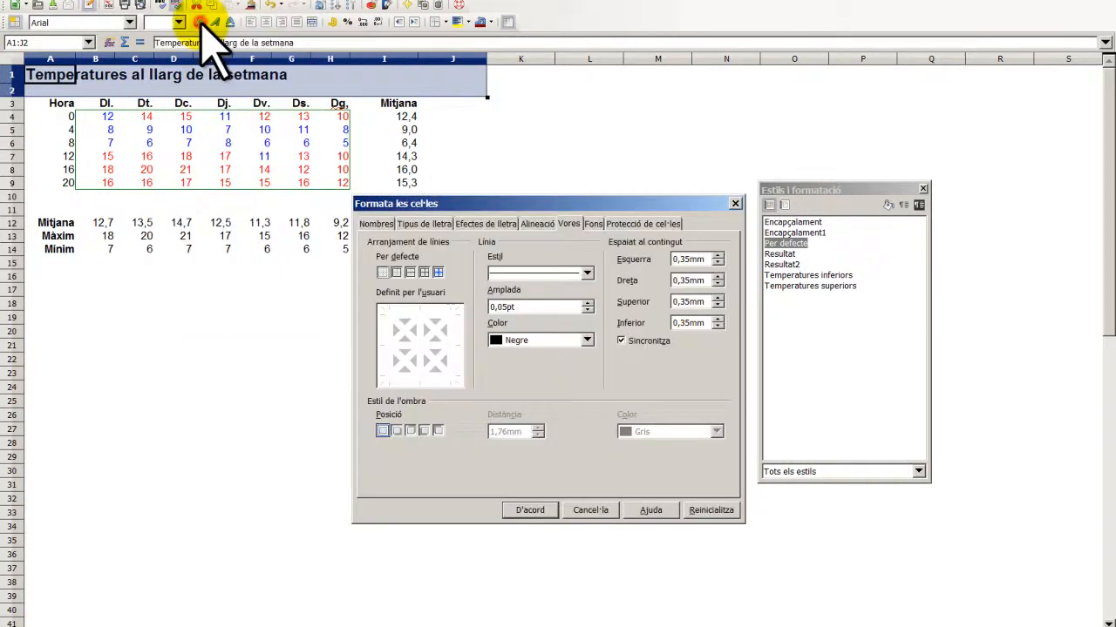
{"action": "left_click", "coordinate": [587, 273]}
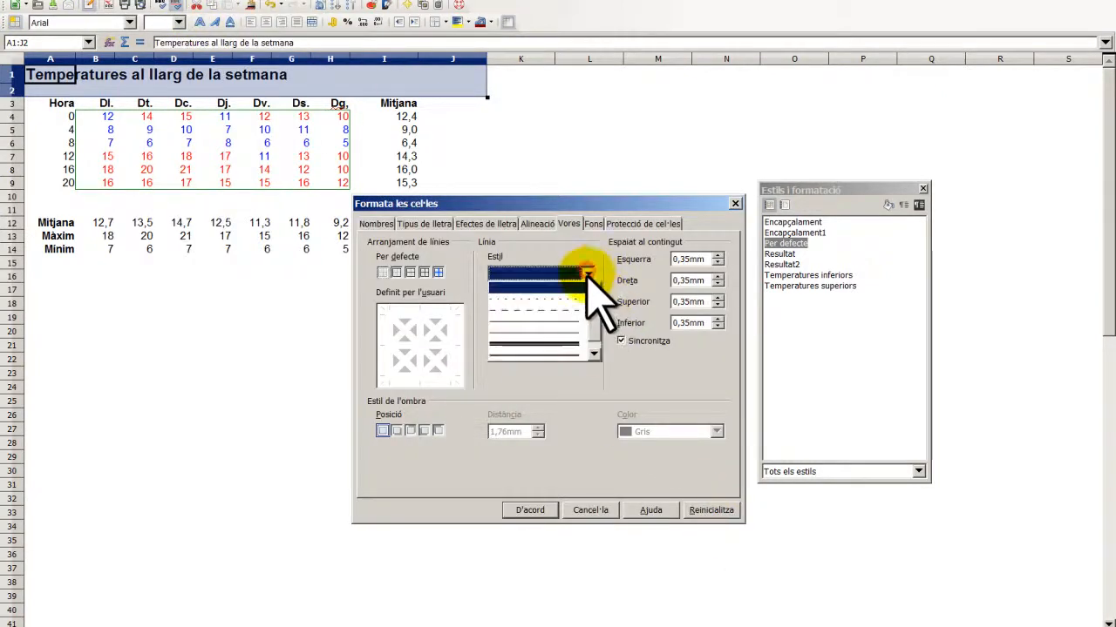
{"action": "left_click", "coordinate": [571, 287]}
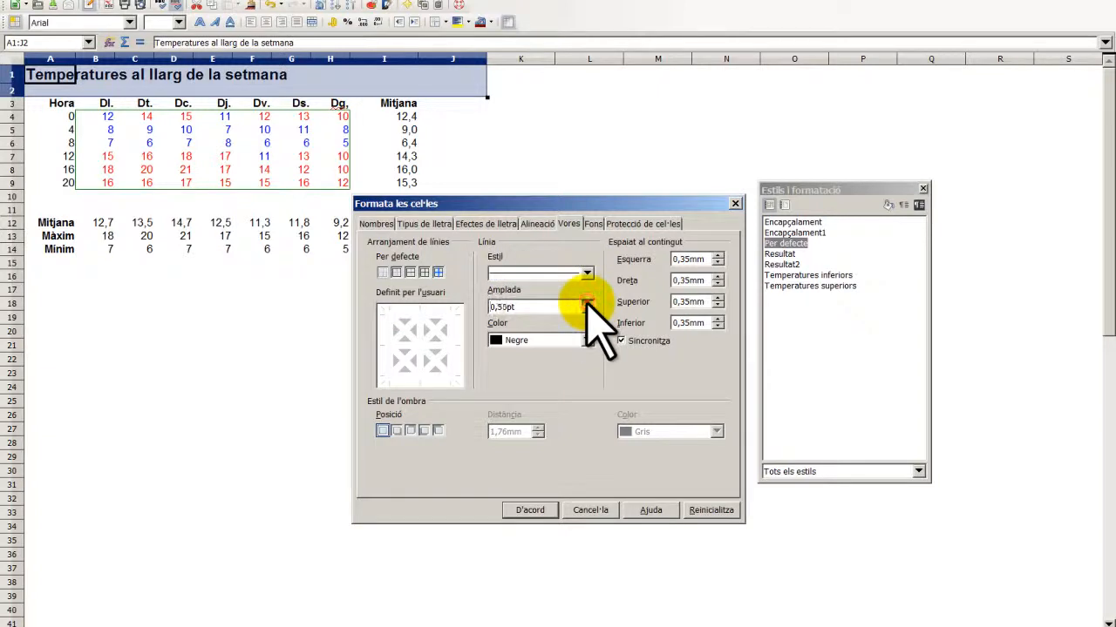
{"action": "left_click", "coordinate": [586, 340]}
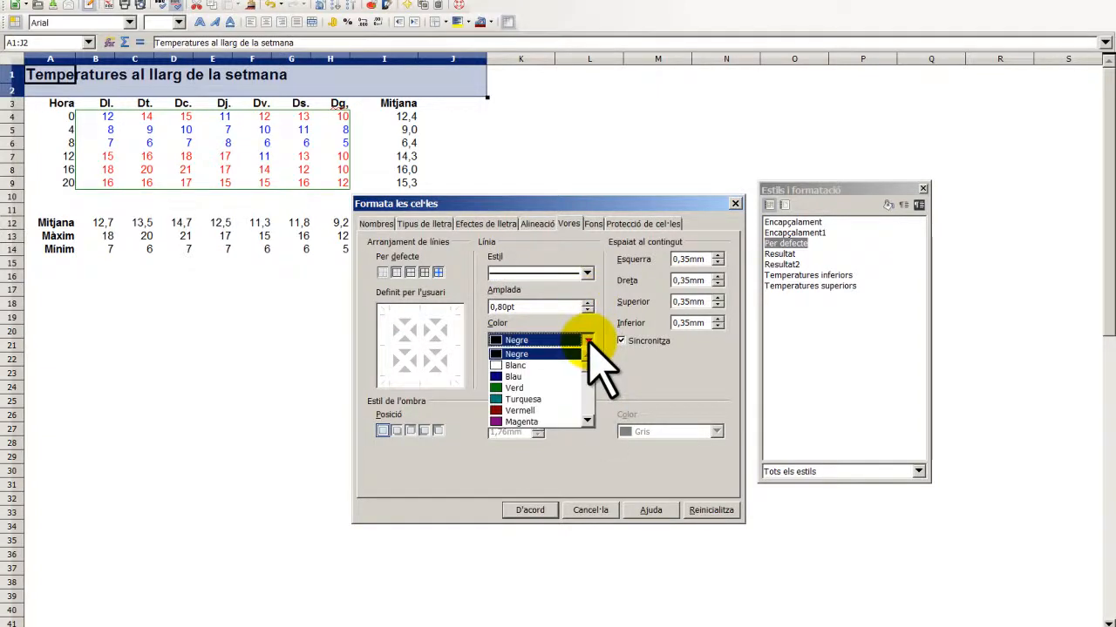
{"action": "left_click", "coordinate": [551, 361]}
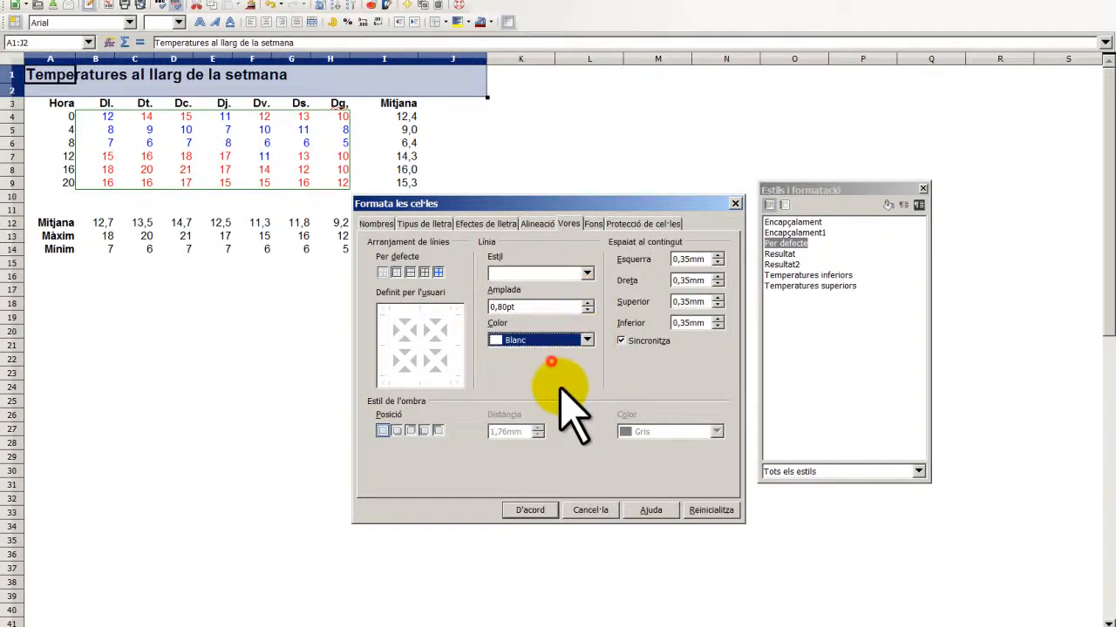
{"action": "left_click", "coordinate": [530, 511]}
{"action": "left_click", "coordinate": [440, 415]}
- Fill A1:L19 with a yellow background from the Background Color toolbar button
{"action": "left_click_drag", "start_coordinate": [38, 79], "coordinate": [617, 319]}
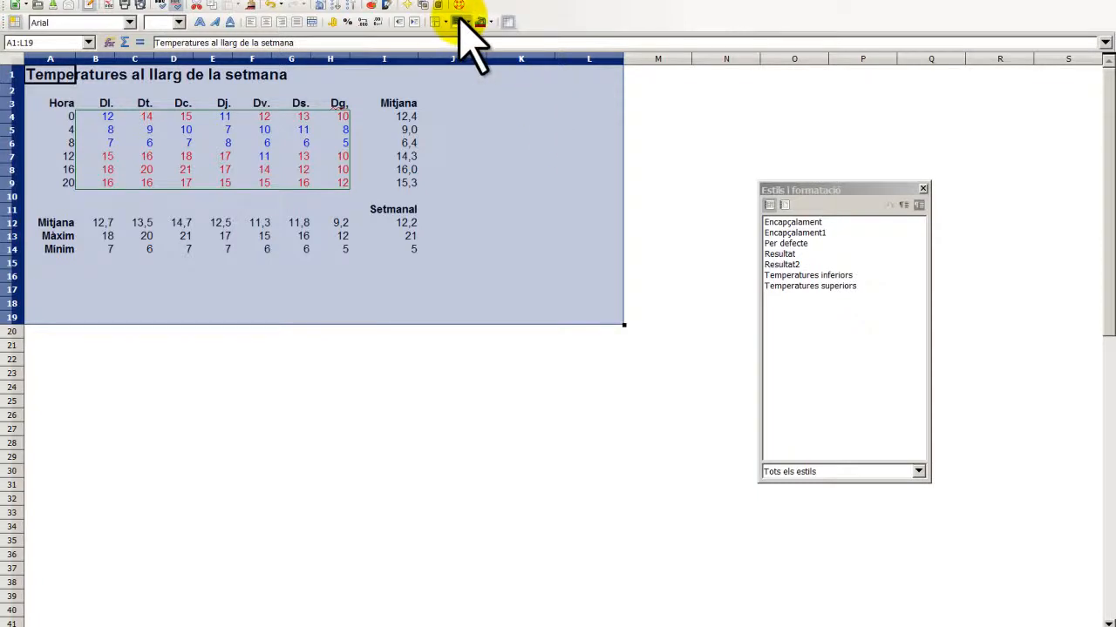
{"action": "left_click", "coordinate": [457, 23]}
{"action": "left_click", "coordinate": [660, 223]}
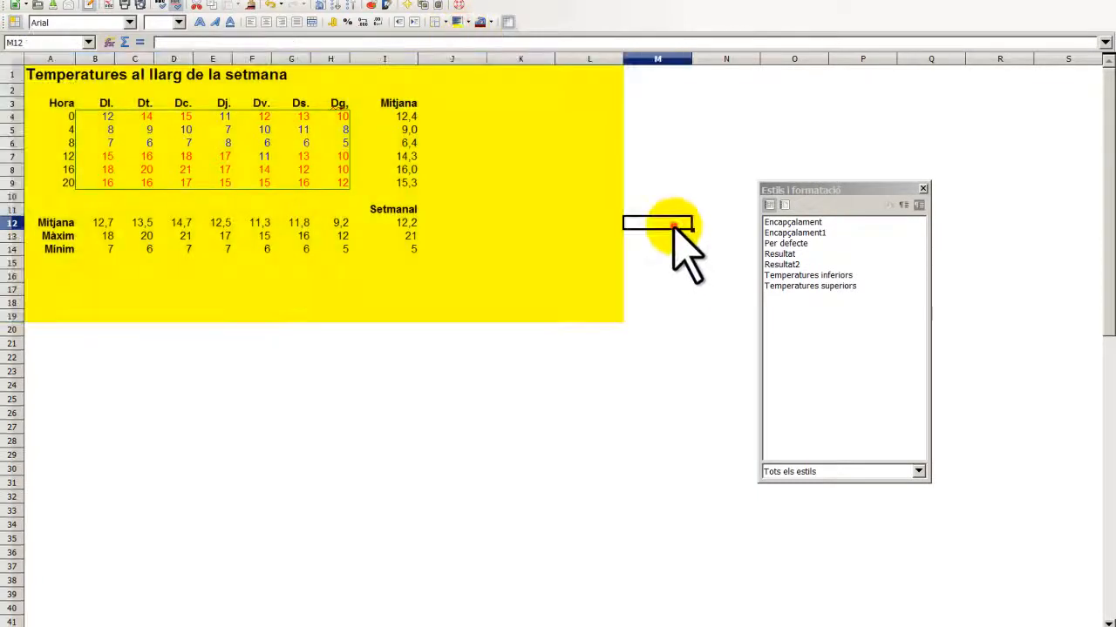